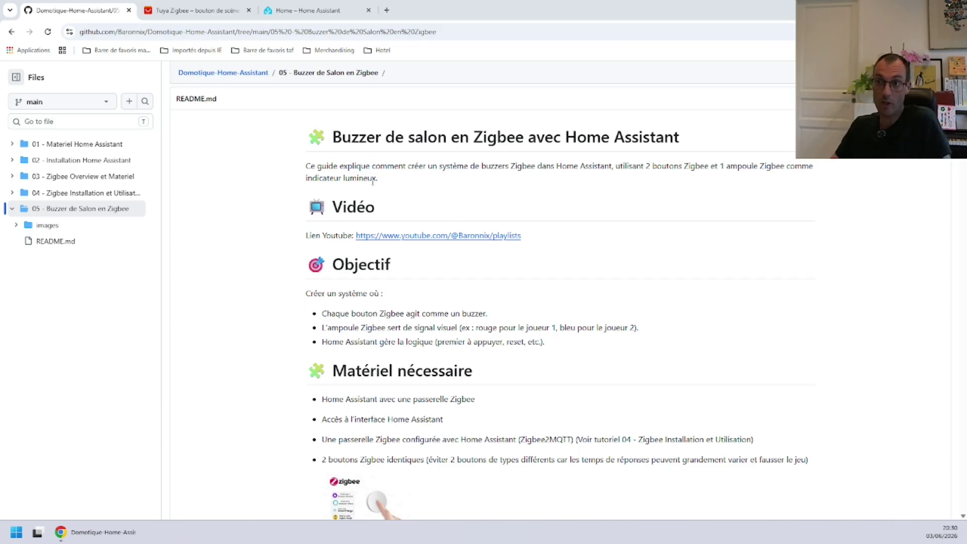
# Review the Zigbee buzzer guide's objective and required materials, including the Tuya Zigbee button's AliExpress product page.
pyautogui.scroll(-3, 222, 158)
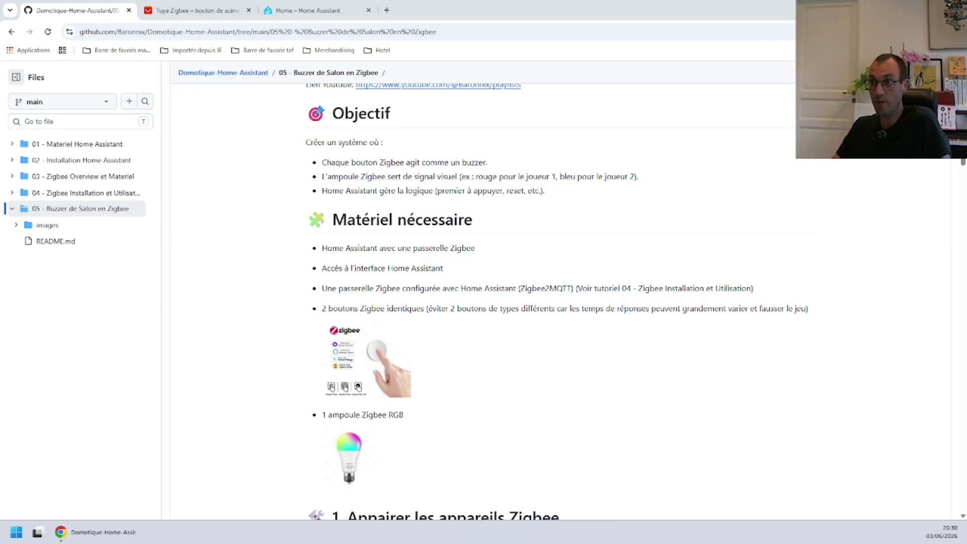
pyautogui.click(323, 9)
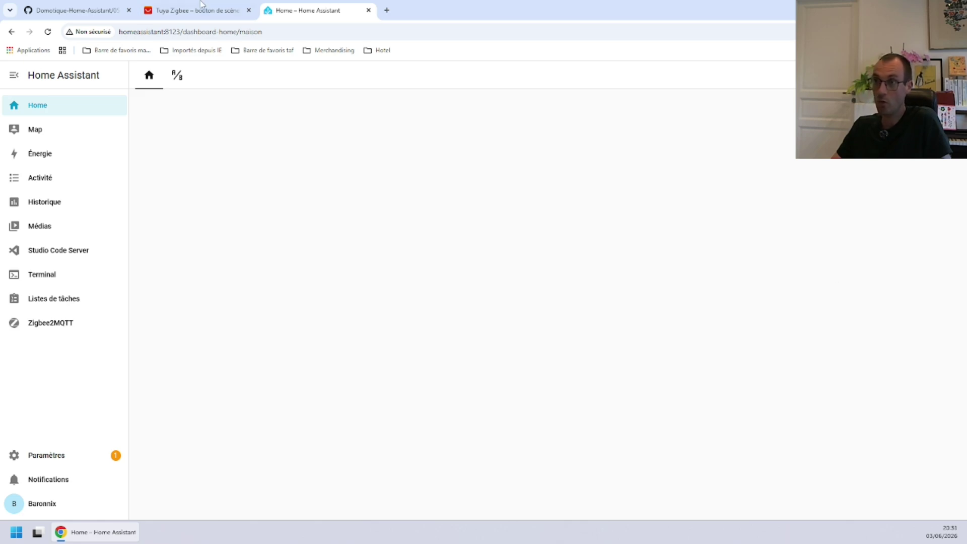
pyautogui.hotkey('ctrl', 'Tab')
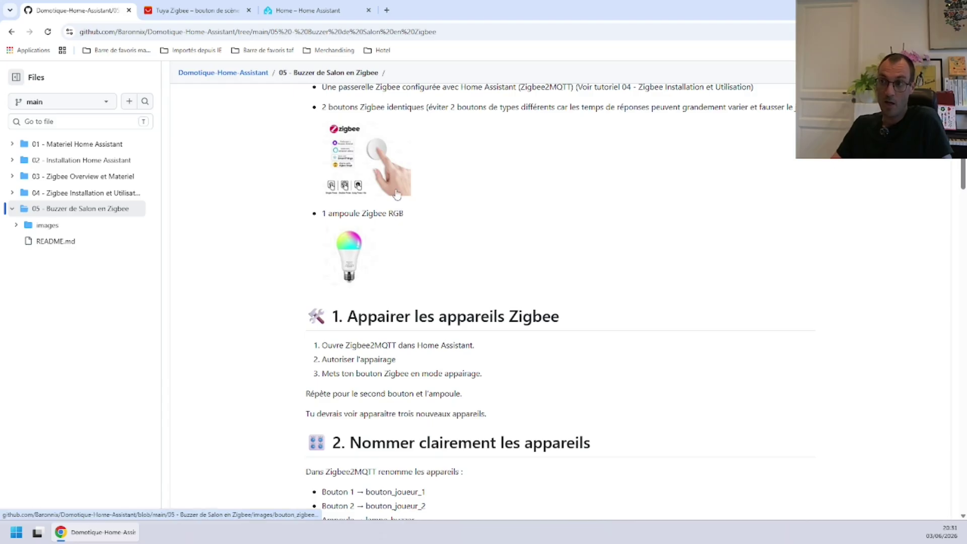
pyautogui.scroll(1, 372, 239)
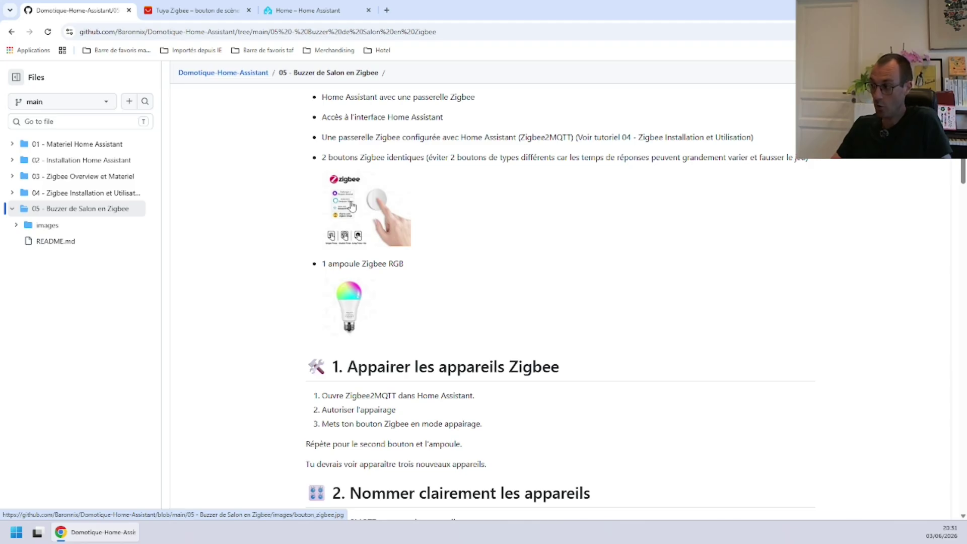
pyautogui.scroll(1, 352, 208)
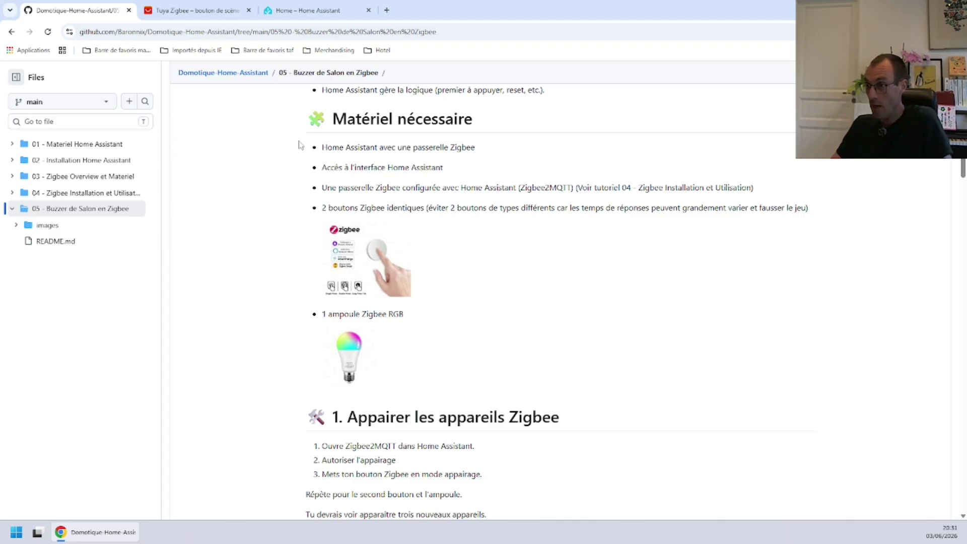
pyautogui.click(196, 7)
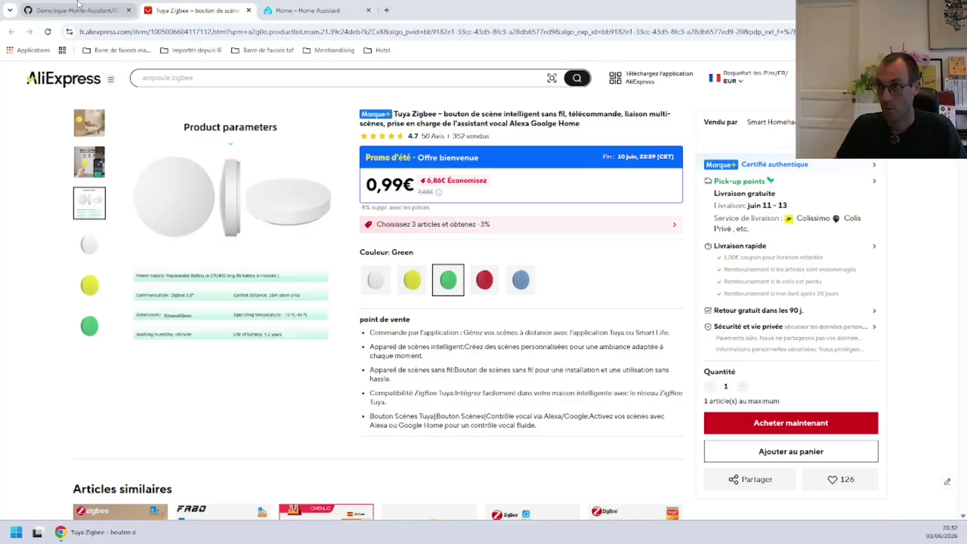
# Switch to Zigbee2MQTT in Home Assistant and allow pairing on all devices for the two buttons and the bulb.
pyautogui.click(308, 12)
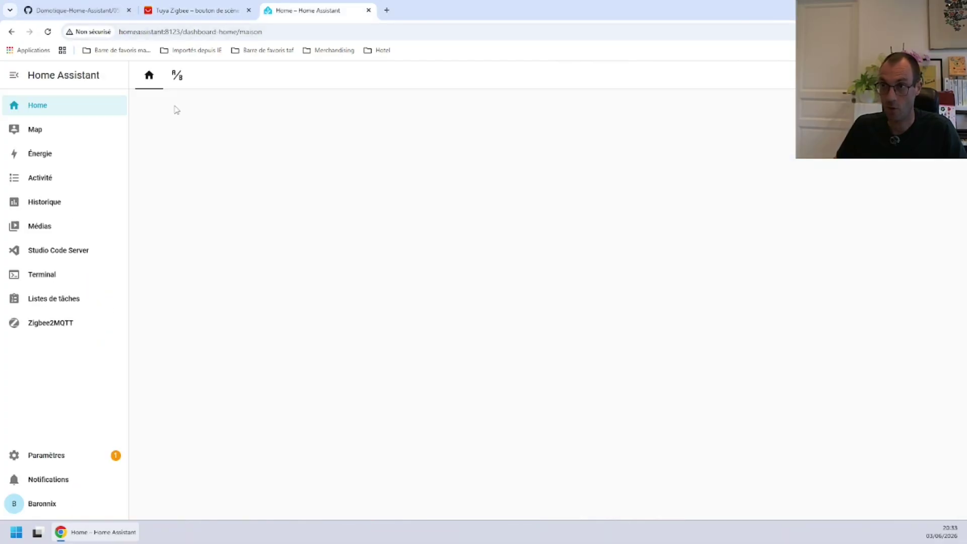
pyautogui.click(42, 326)
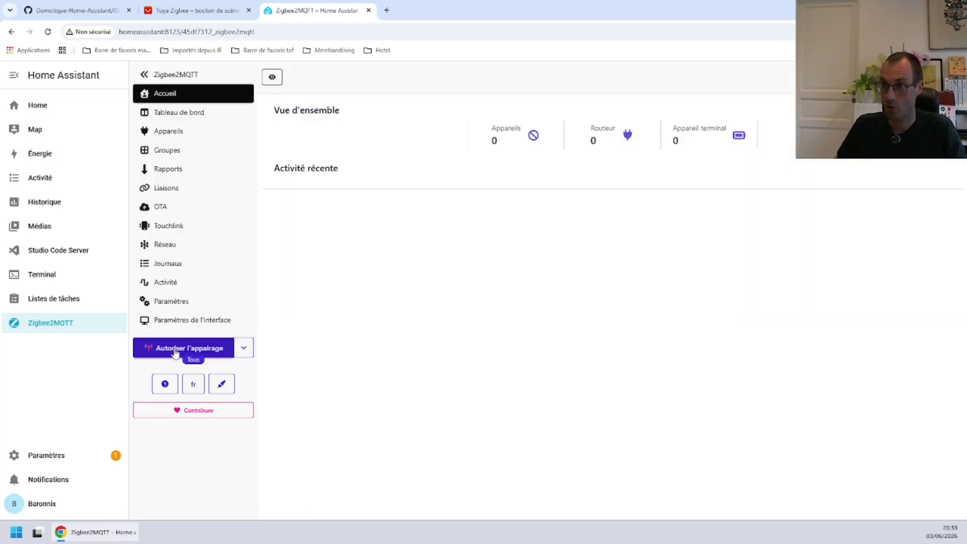
pyautogui.click(175, 352)
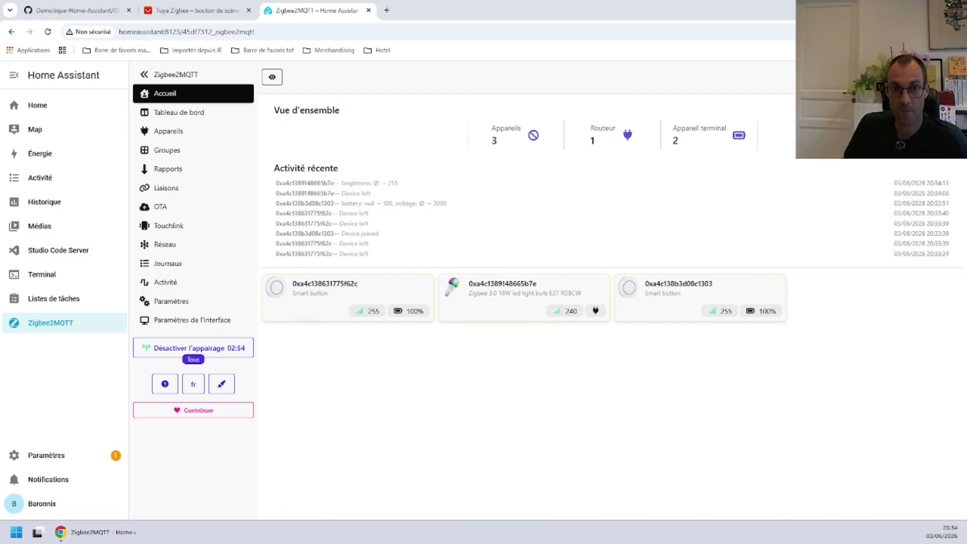
# Rename the first listed smart button in Zigbee2MQTT to bouton_joueur_1, also updating its Home Assistant entity ID.
pyautogui.click(204, 133)
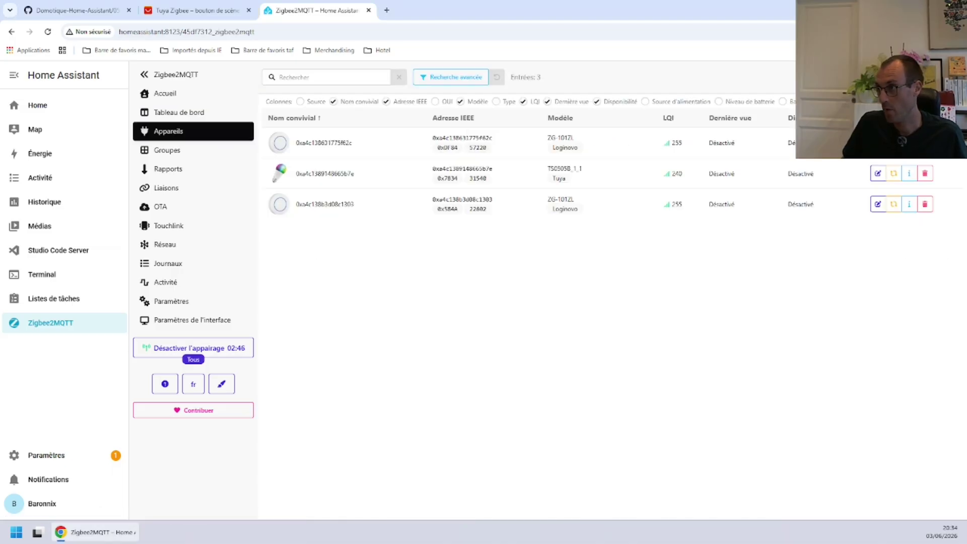
pyautogui.click(877, 142)
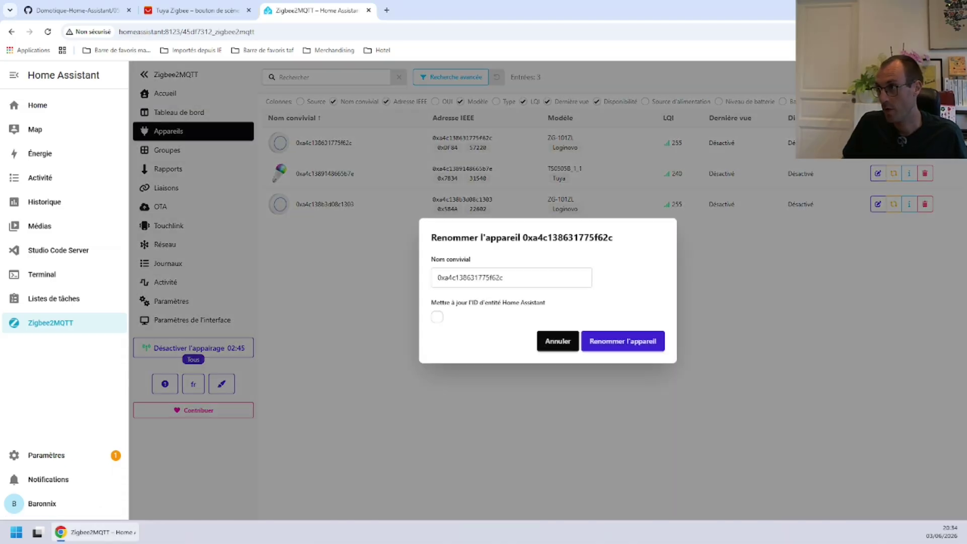
pyautogui.tripleClick(520, 277)
pyautogui.write('bouton_joueur_1')
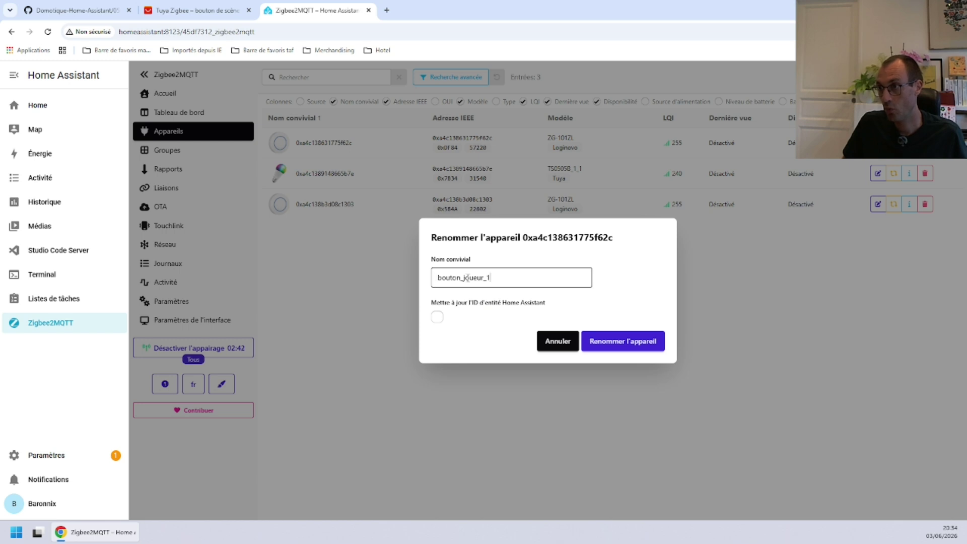
pyautogui.moveTo(486, 279); pyautogui.dragTo(483, 279)
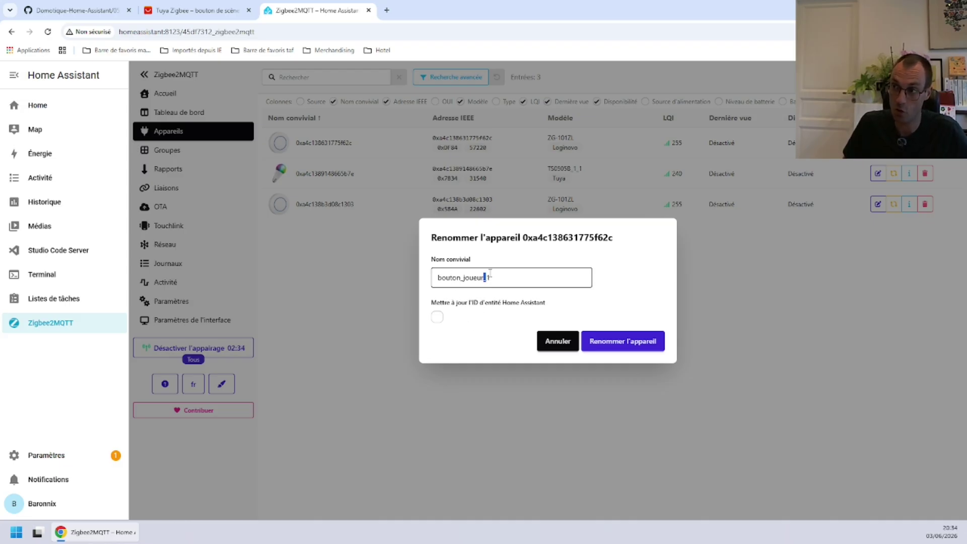
pyautogui.click(436, 318)
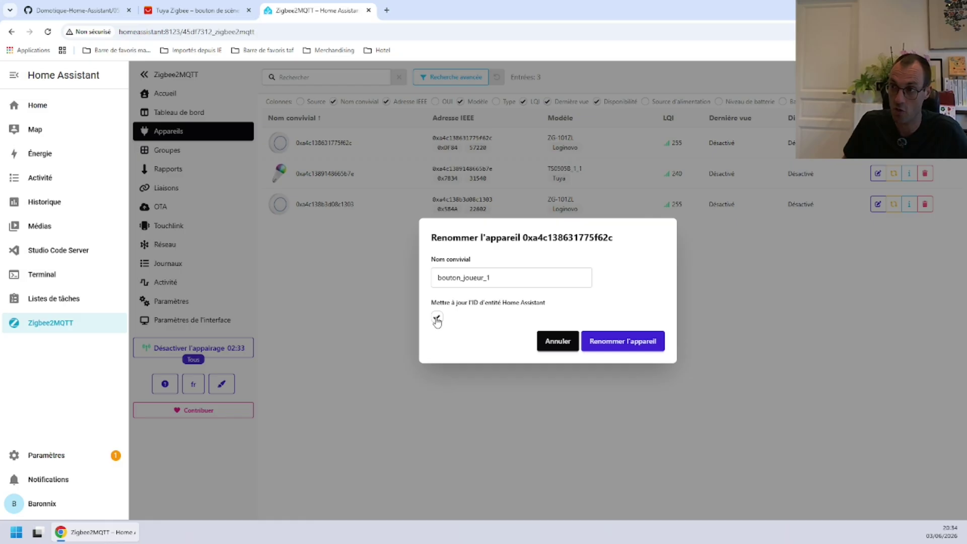
pyautogui.click(630, 342)
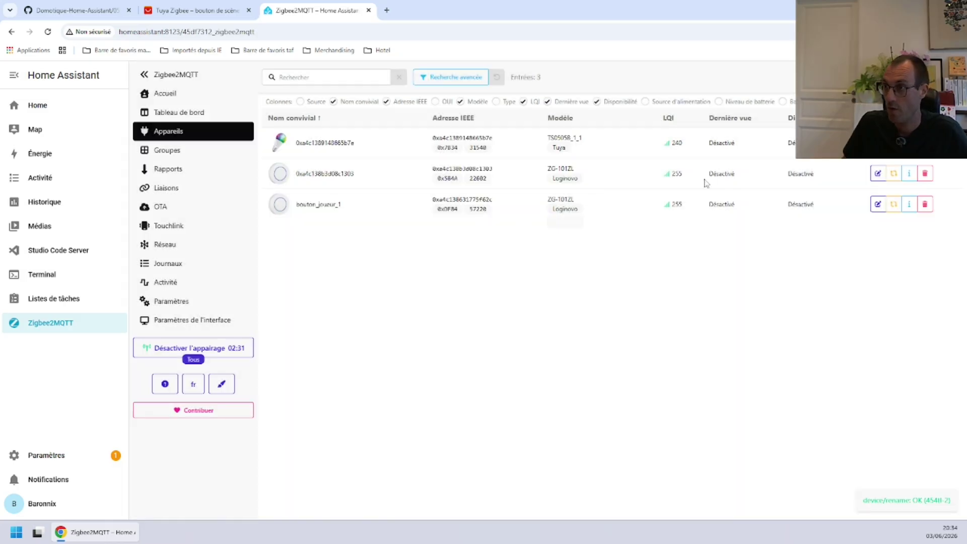
# Rename the remaining unnamed smart button to bouton_joueur_2, also updating its Home Assistant entity ID.
pyautogui.click(878, 173)
pyautogui.hotkey('ctrl', 'a')
pyautogui.write('bouton_joueur_1')
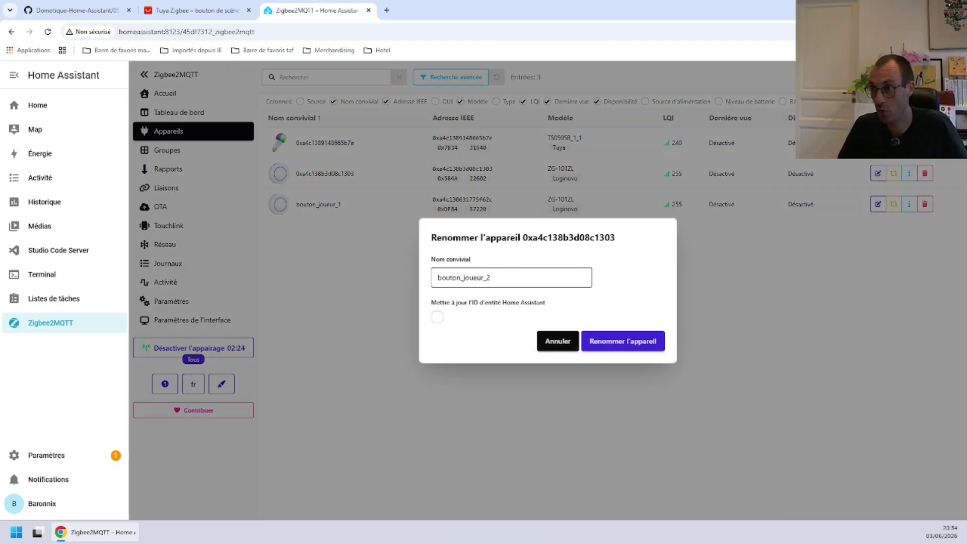
pyautogui.click(437, 317)
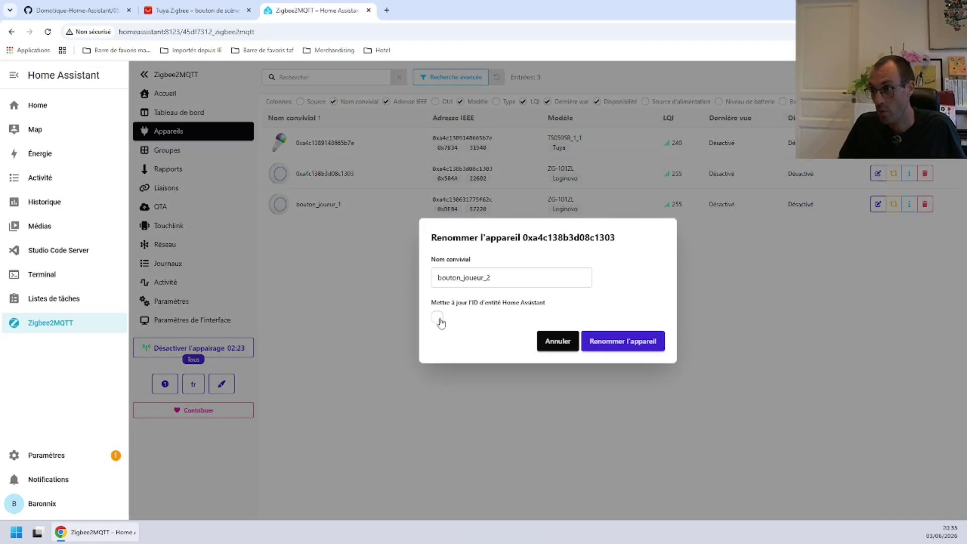
pyautogui.click(636, 344)
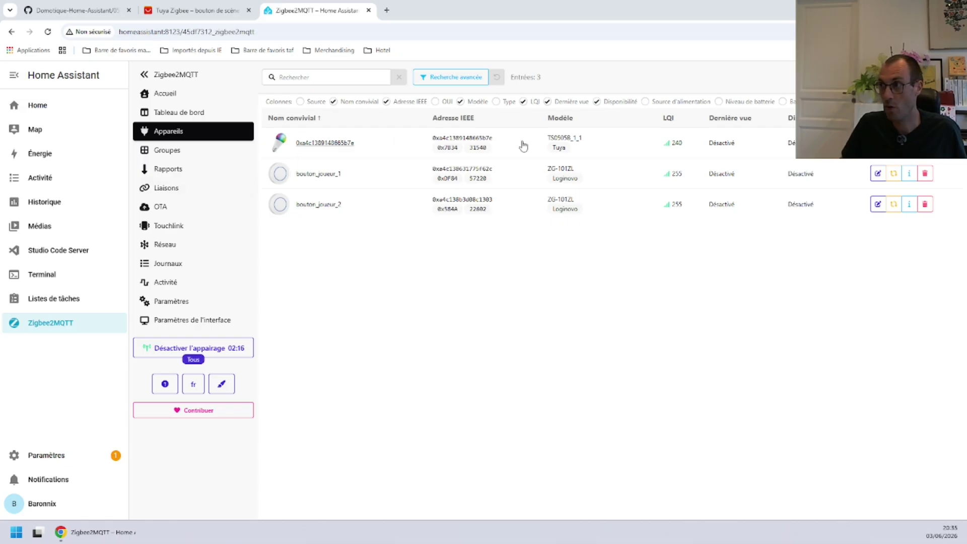
# Rename the Tuya bulb to lampe_buzzer with its Home Assistant entity ID updated, and disable pairing.
pyautogui.click(877, 143)
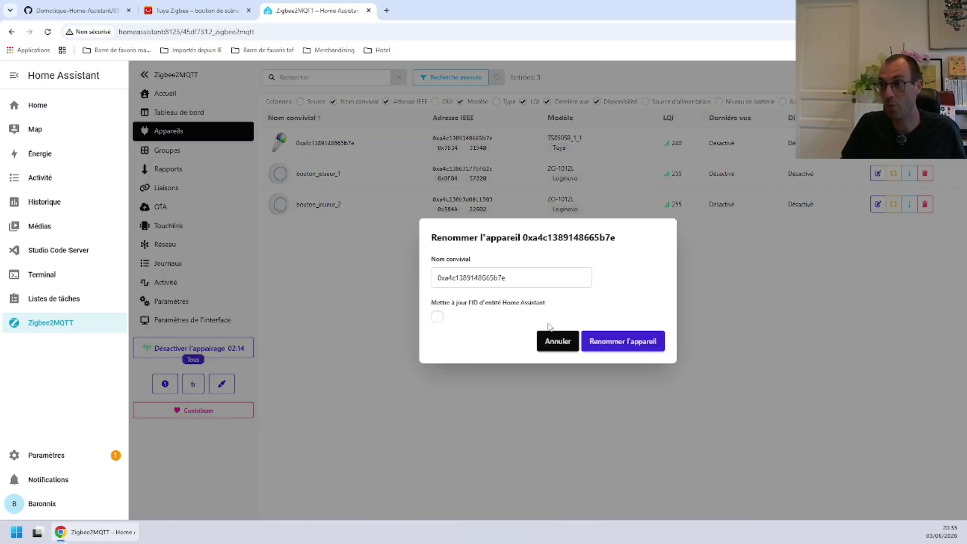
pyautogui.doubleClick(535, 278)
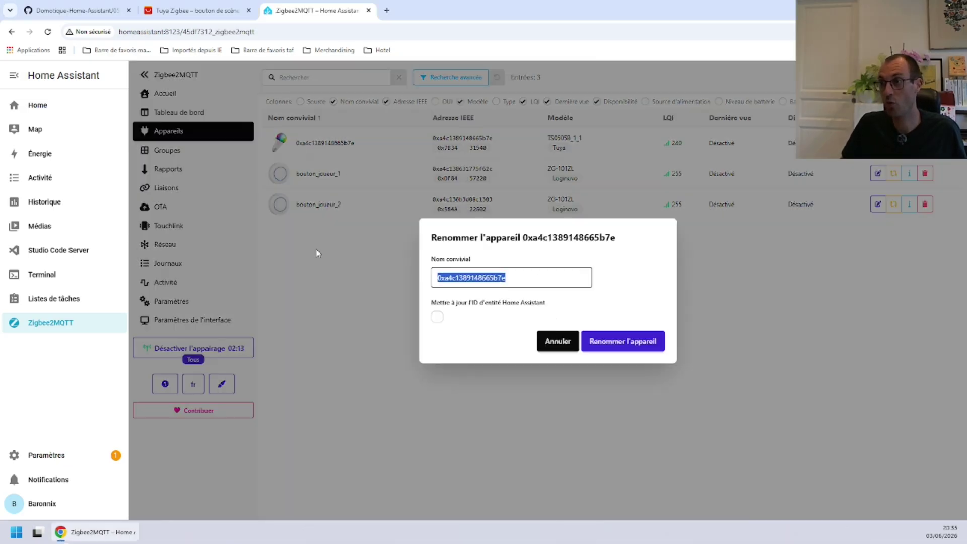
pyautogui.write('lampe_buzzer')
pyautogui.click(437, 319)
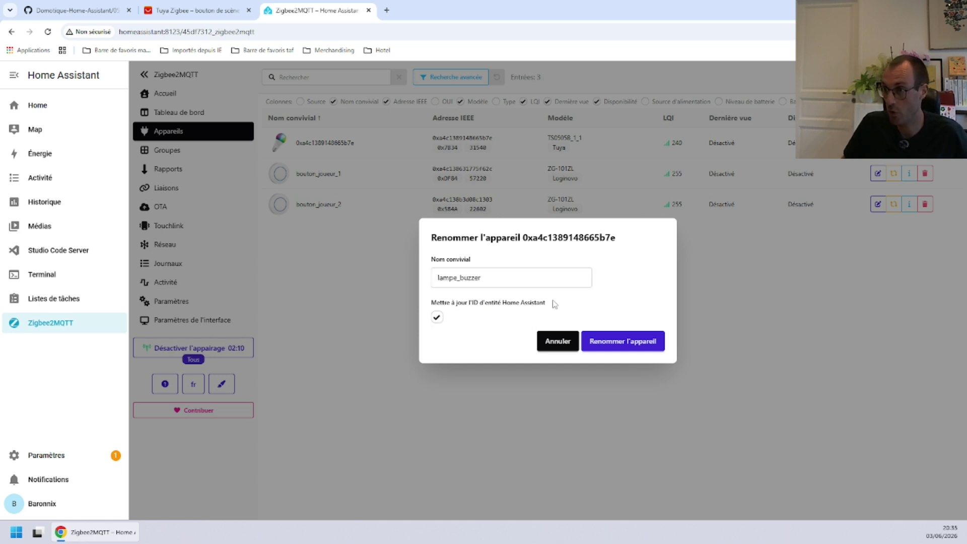
pyautogui.click(611, 341)
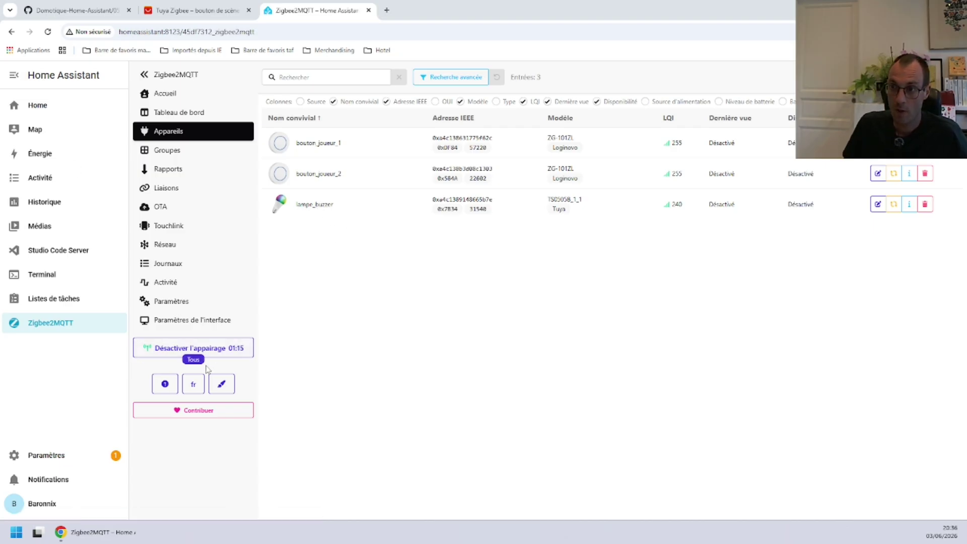
pyautogui.click(161, 349)
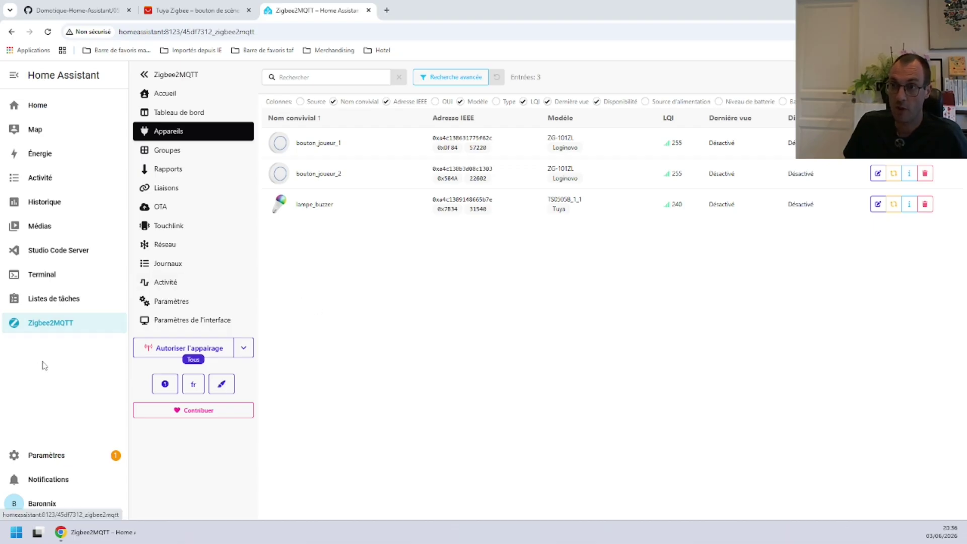
# Open the helpers list (Entrées) under Appareils et services in the Home Assistant settings.
pyautogui.click(53, 453)
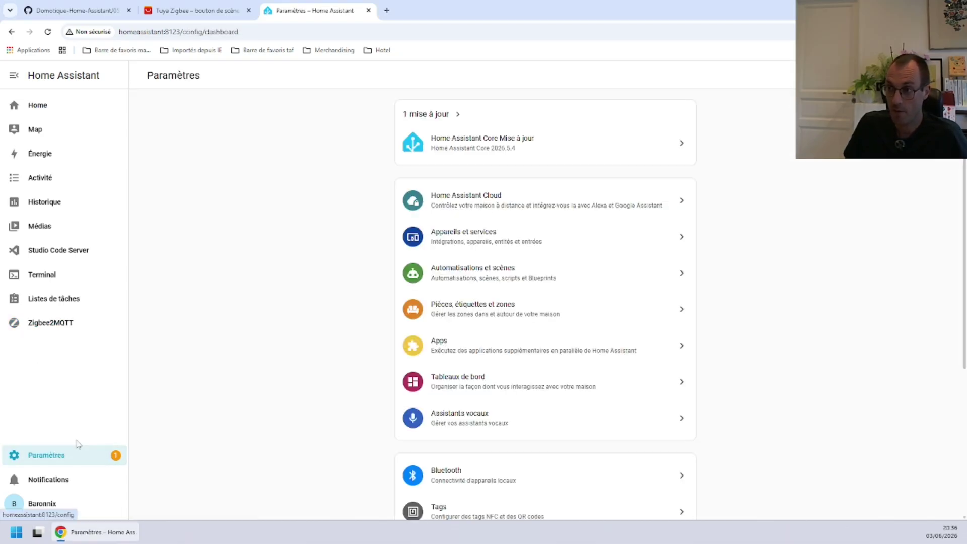
pyautogui.click(426, 238)
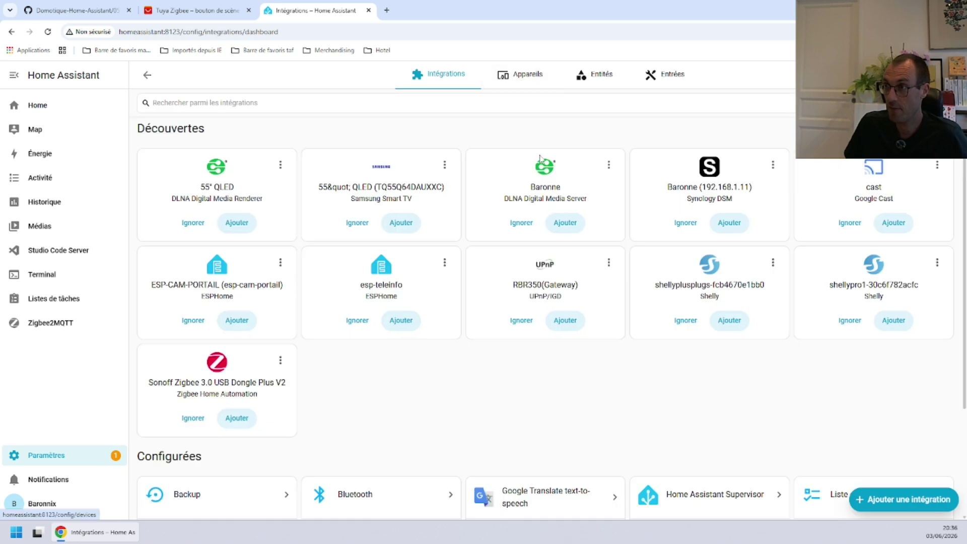
pyautogui.click(671, 73)
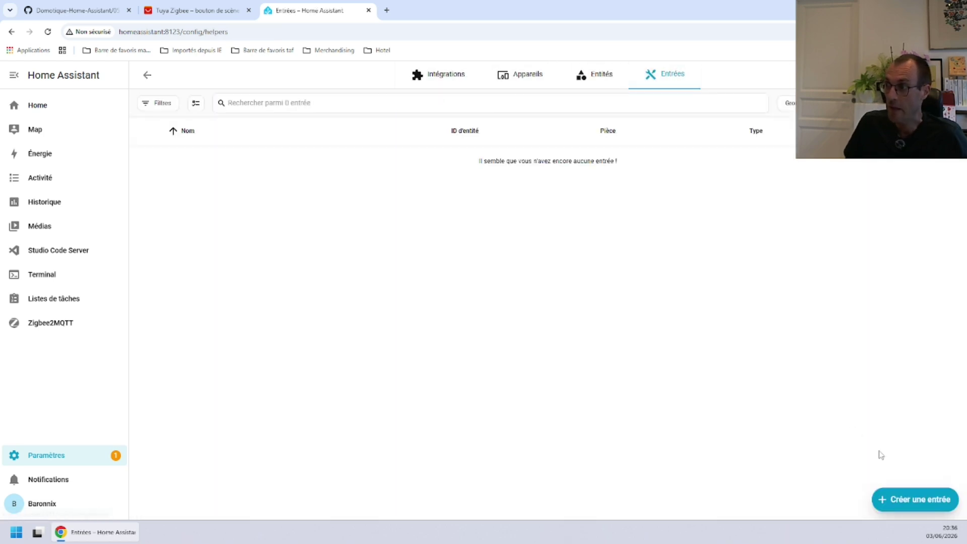
# Start a new helper of type Nombre and name it joueur_gagnant.
pyautogui.click(919, 501)
pyautogui.scroll(-5, 391, 322)
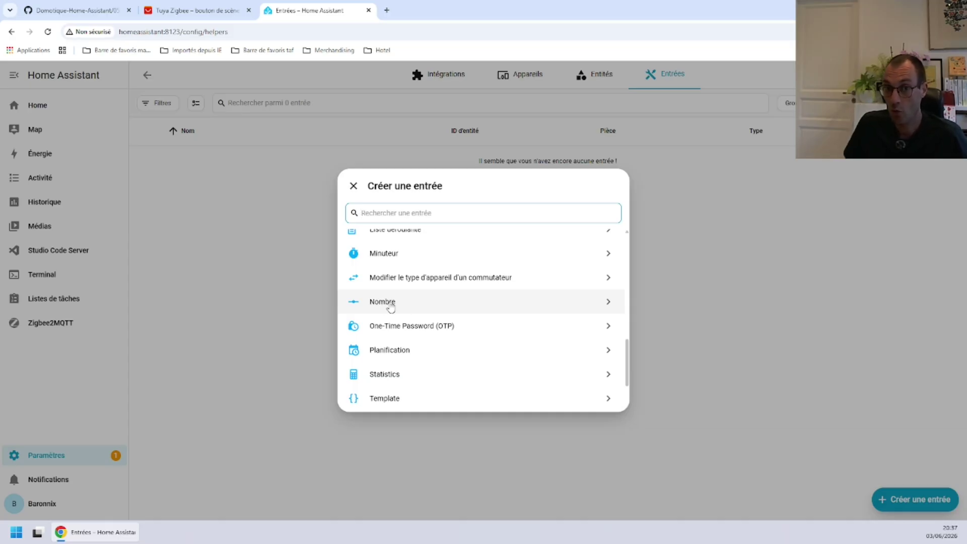
pyautogui.click(390, 304)
pyautogui.click(451, 176)
pyautogui.write('joueur_gagnan')
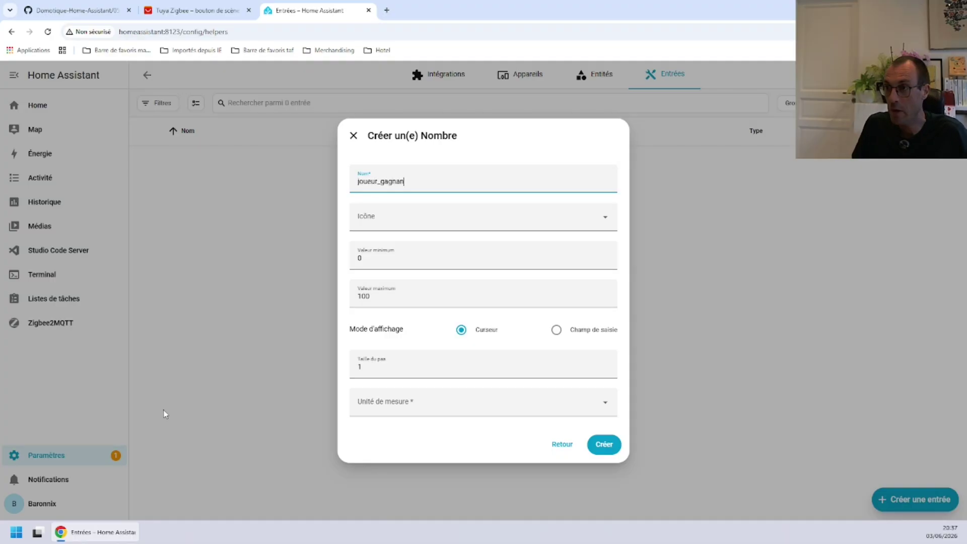
pyautogui.write('t')
# Give the joueur_gagnant helper the mdi:controller icon and a maximum value of 2, and create it.
pyautogui.click(432, 220)
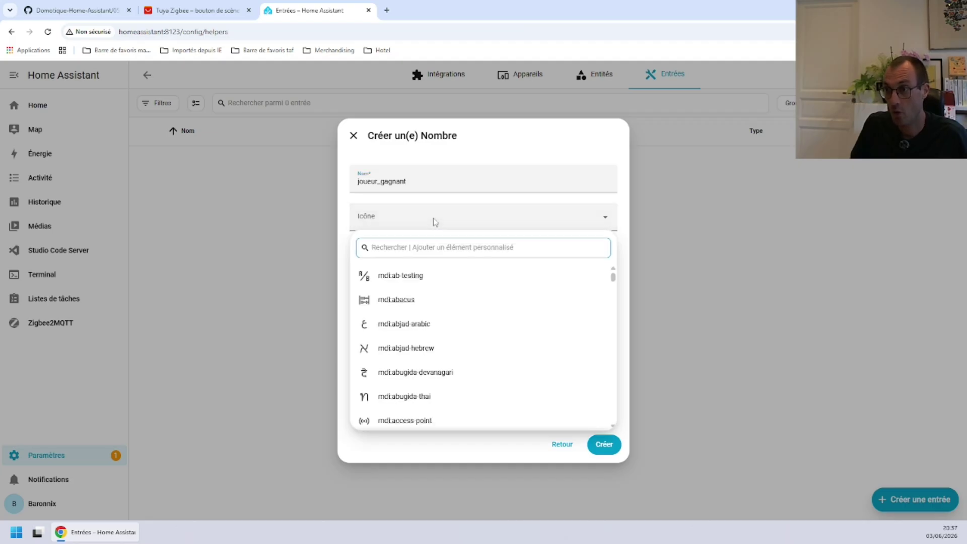
pyautogui.write('game')
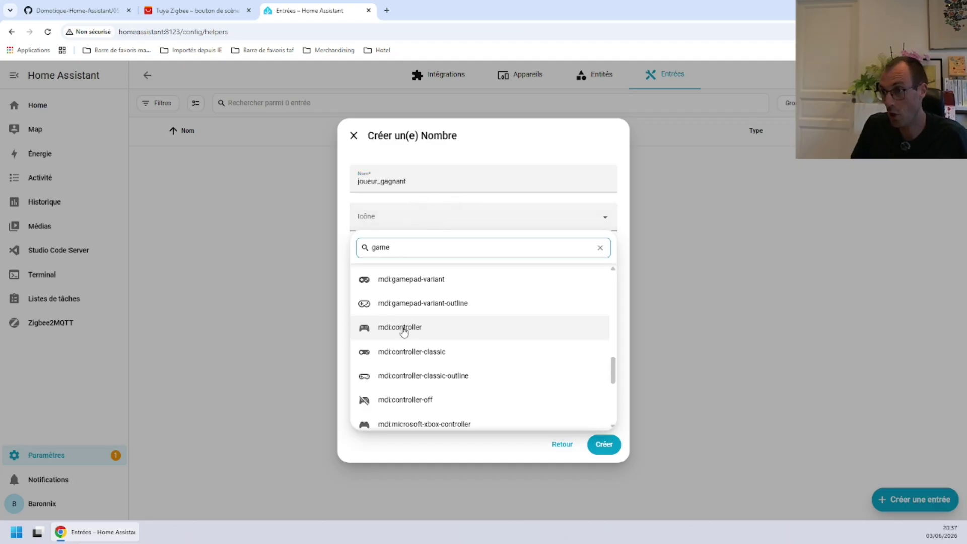
pyautogui.click(406, 327)
pyautogui.press('Tab')
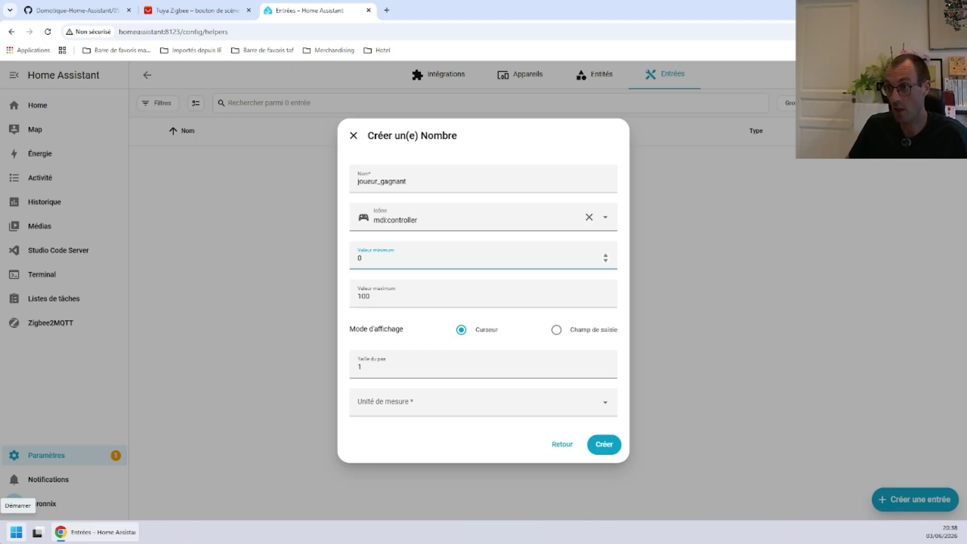
pyautogui.press('Tab')
pyautogui.write('2')
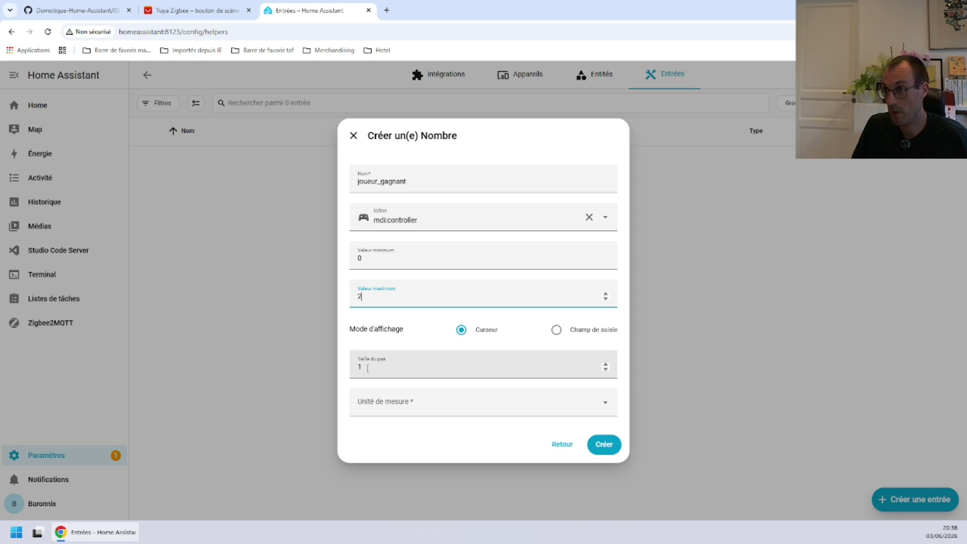
pyautogui.click(604, 444)
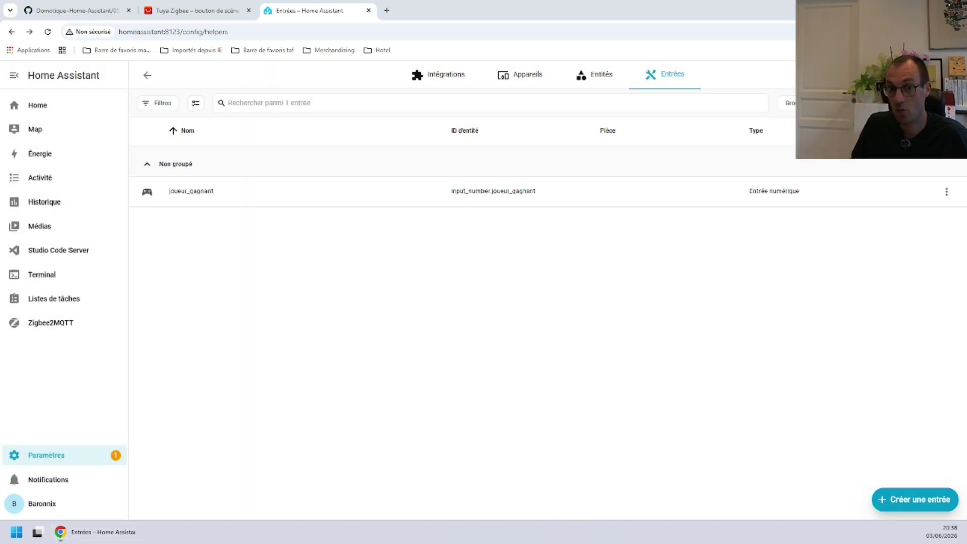
# Start a new helper of type Nombre and name it tempo_joueur_gagnant.
pyautogui.click(916, 499)
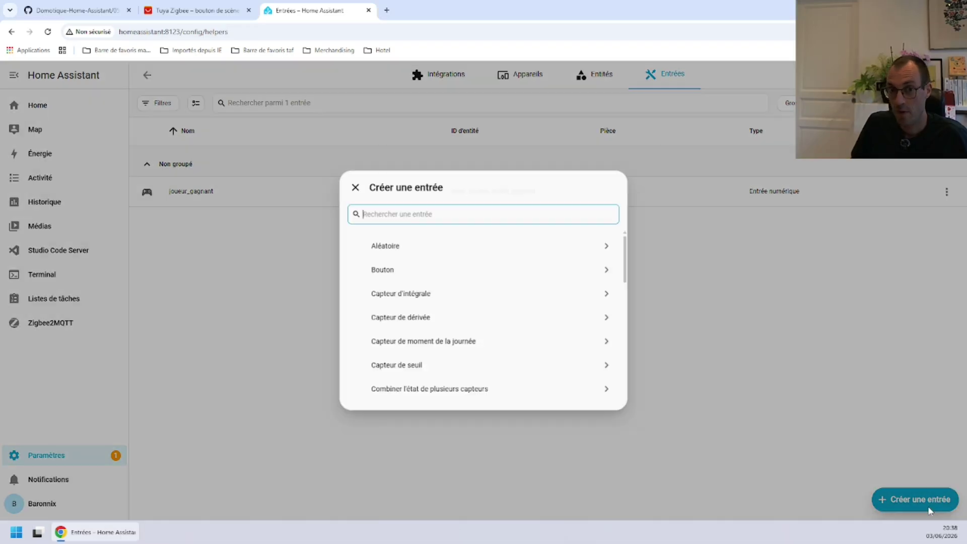
pyautogui.scroll(-5, 384, 375)
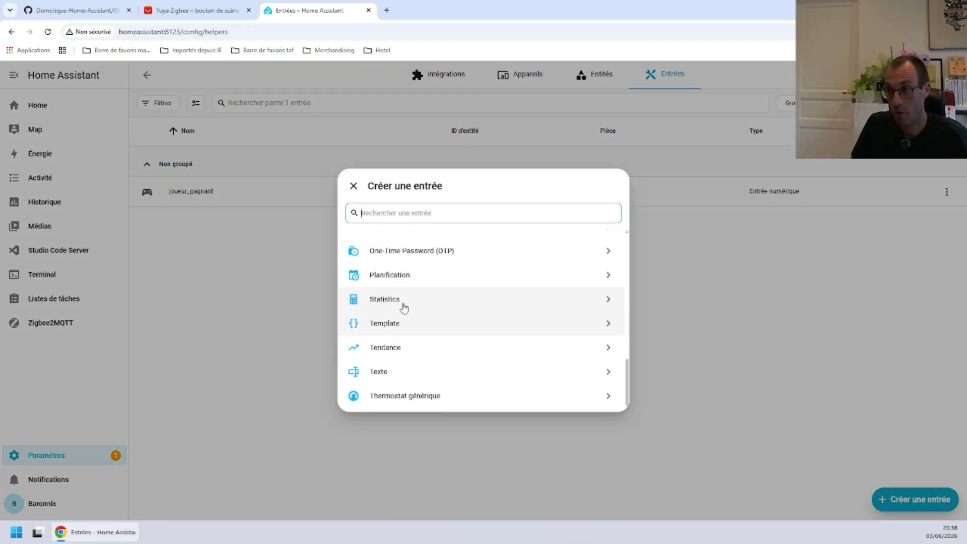
pyautogui.click(402, 305)
pyautogui.write('tempo_jou')
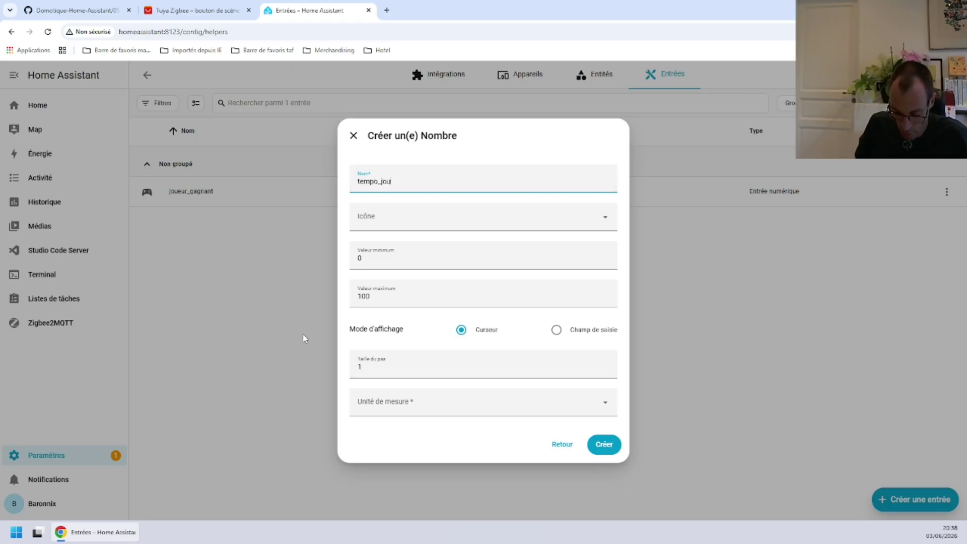
pyautogui.write('eur_gagna')
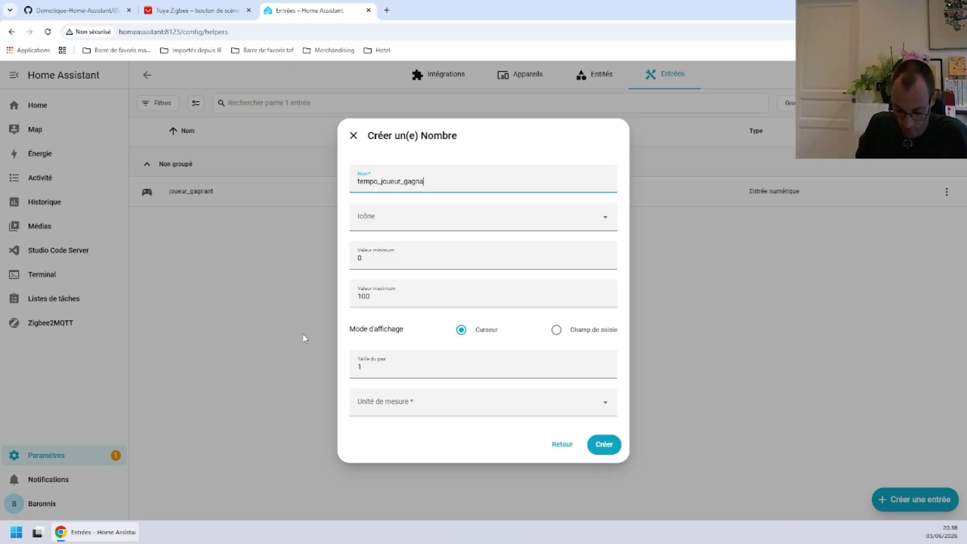
pyautogui.write('nt')
# Give the tempo_joueur_gagnant helper the mdi:timer-sand icon, a minimum of 1 and a maximum of 10, and create it.
pyautogui.click(428, 218)
pyautogui.write('sand')
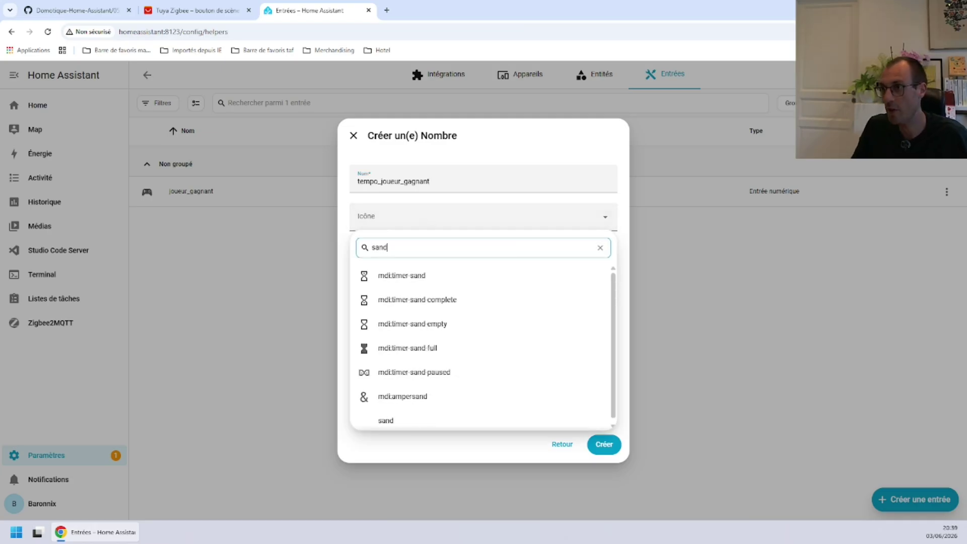
pyautogui.click(416, 284)
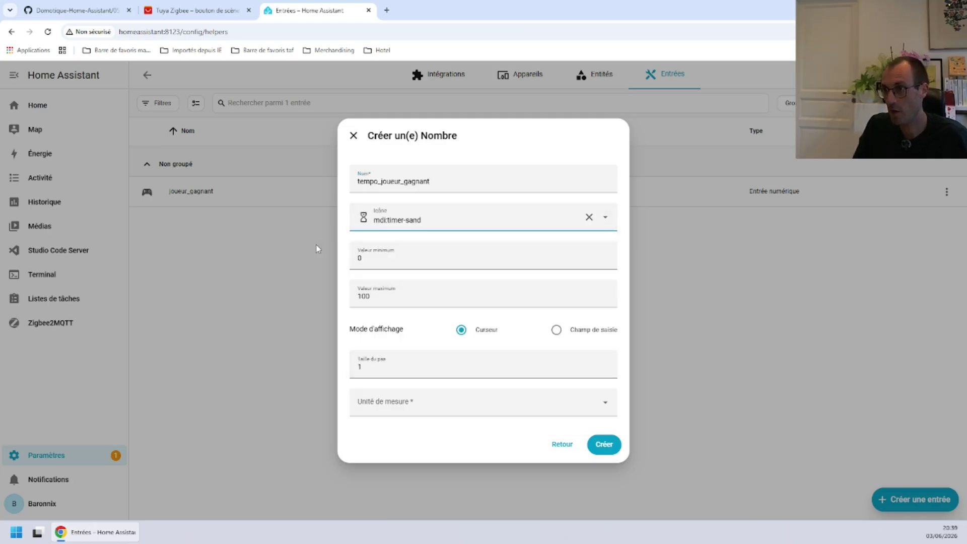
pyautogui.hotkey('ctrl', 'a')
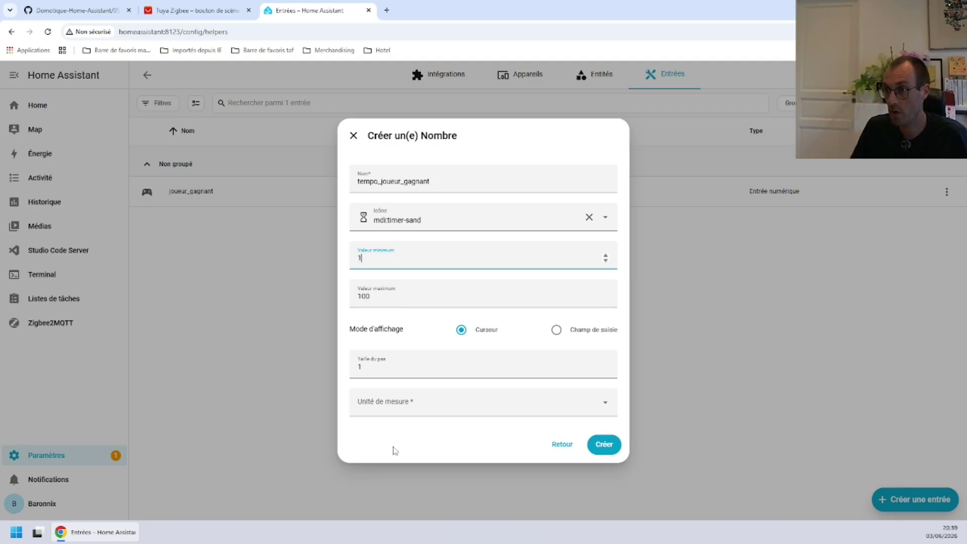
pyautogui.press('Tab')
pyautogui.write('10')
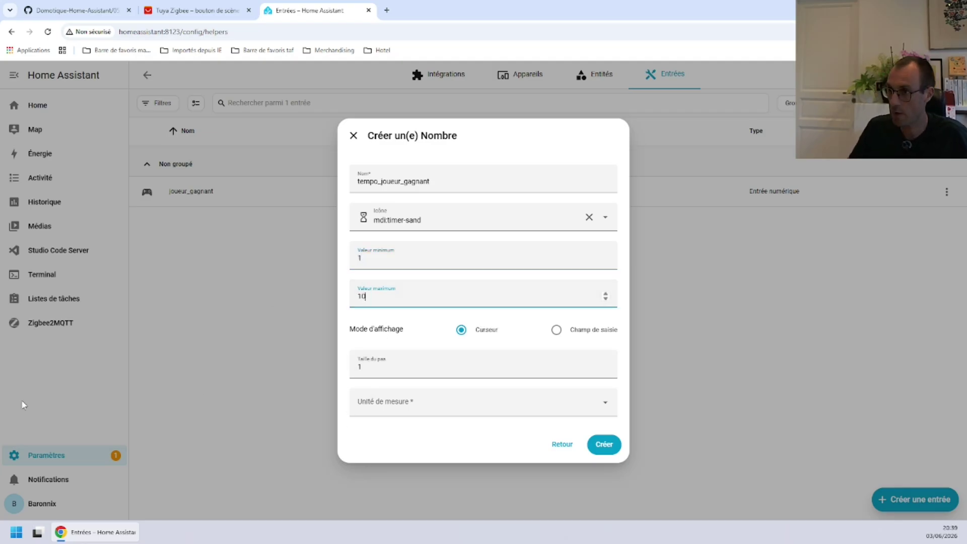
pyautogui.click(604, 444)
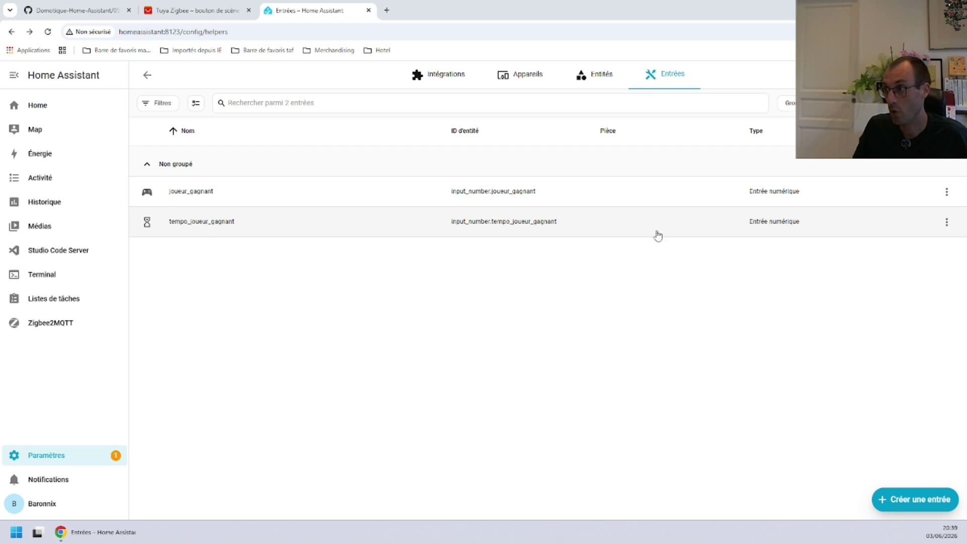
# Review the settings and current state of the tempo_joueur_gagnant helper, and close its details.
pyautogui.click(460, 224)
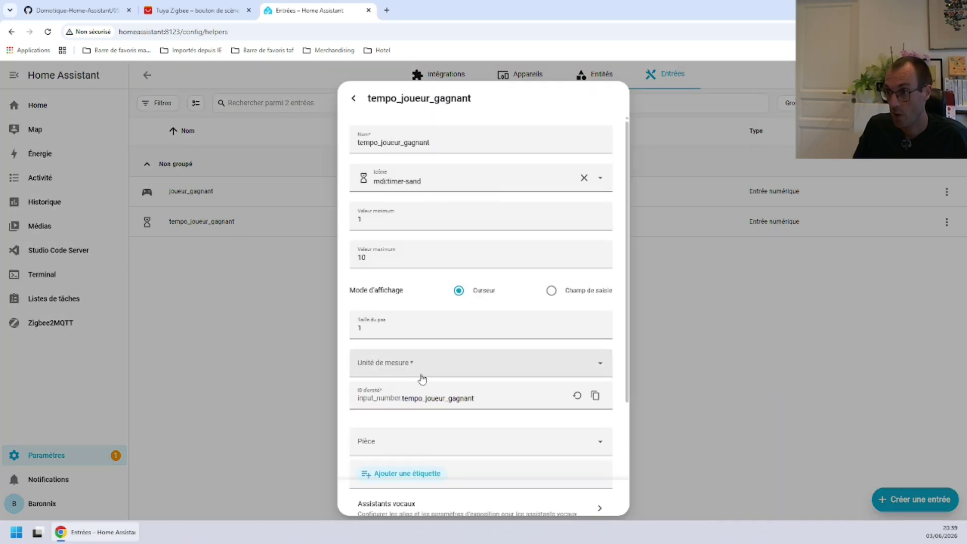
pyautogui.scroll(-2, 420, 377)
pyautogui.click(354, 98)
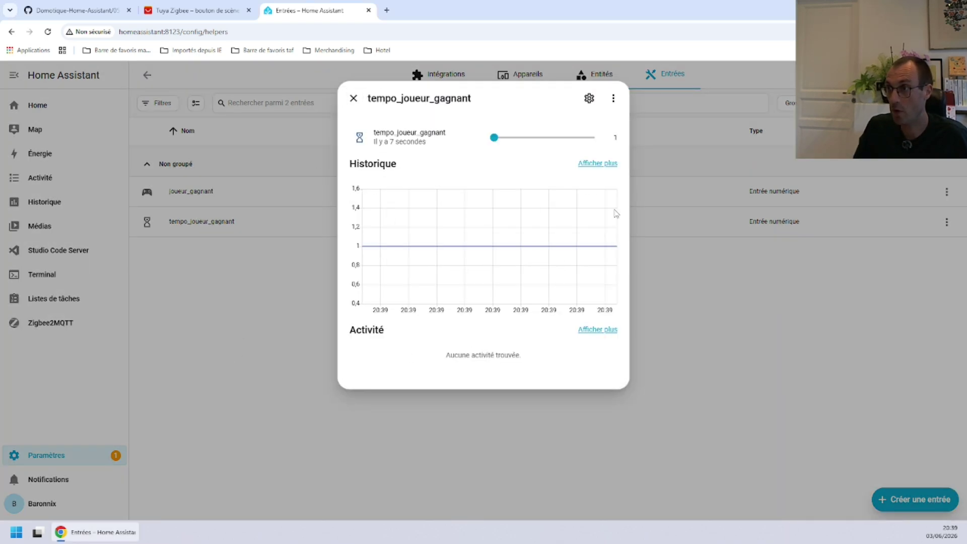
pyautogui.click(362, 101)
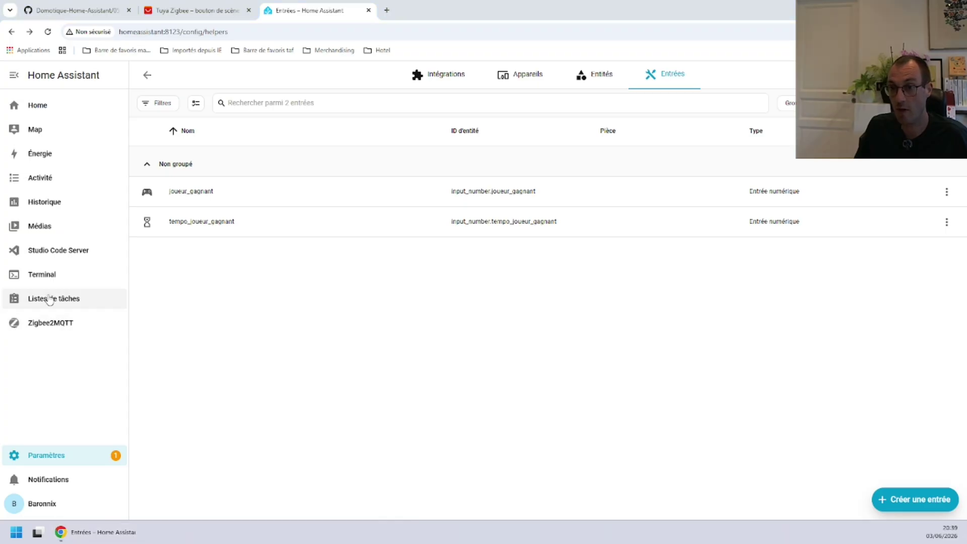
# Start a new empty automation under Automatisations et scènes in the Home Assistant settings.
pyautogui.click(45, 454)
pyautogui.click(461, 276)
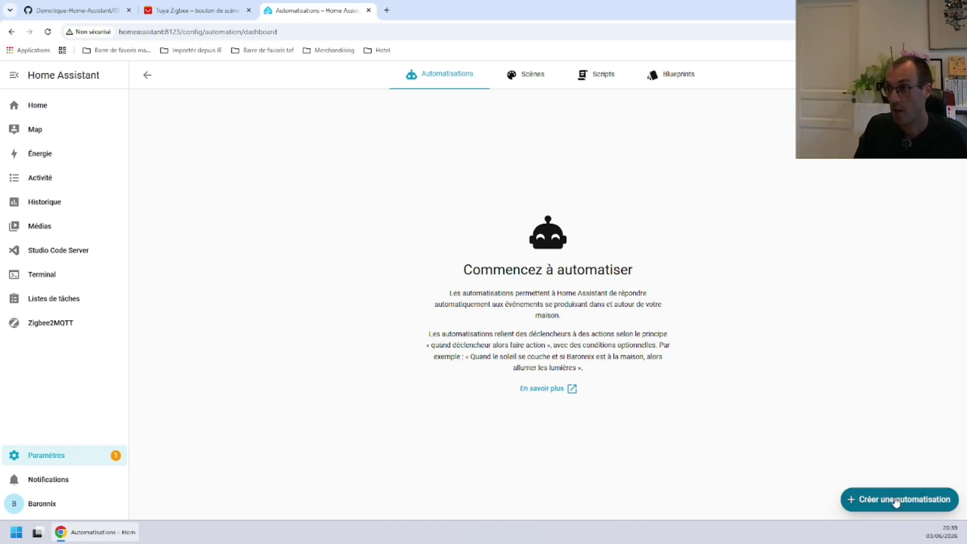
pyautogui.click(895, 500)
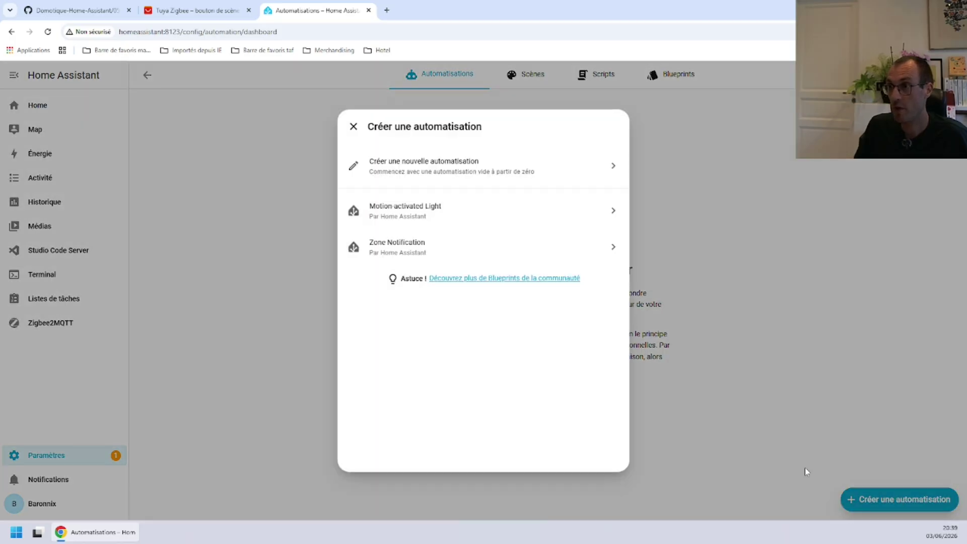
pyautogui.click(451, 173)
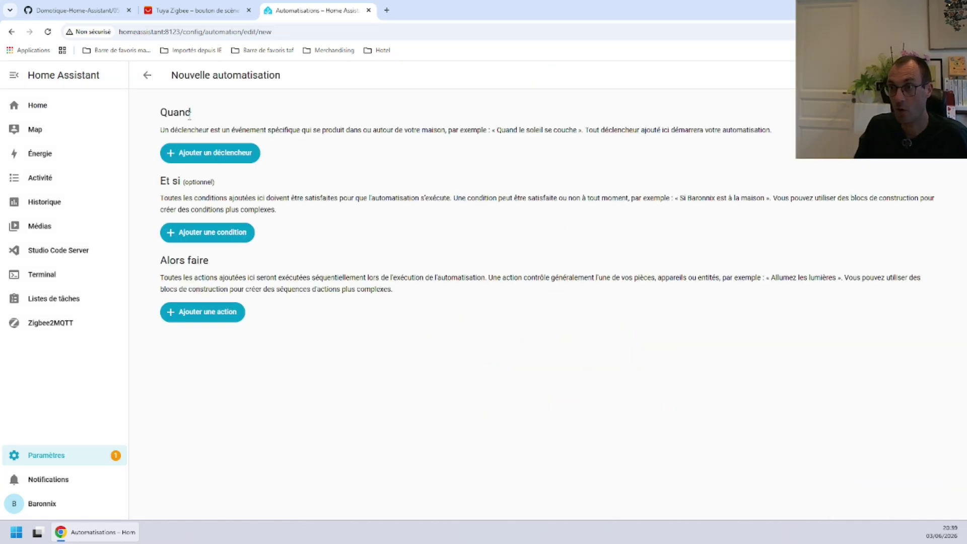
# Try to add a device trigger for bouton_joueur_1, looking for a button action among its available triggers.
pyautogui.click(196, 156)
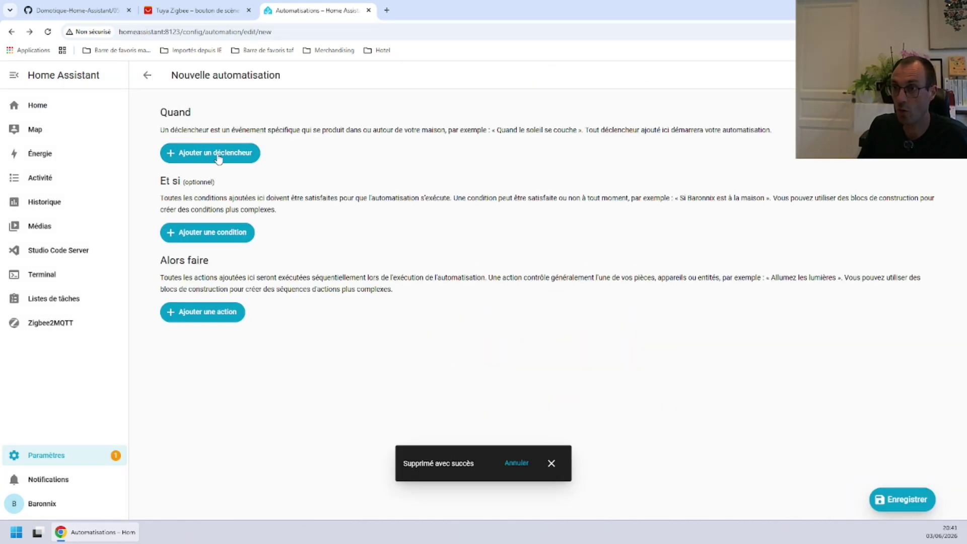
pyautogui.click(266, 361)
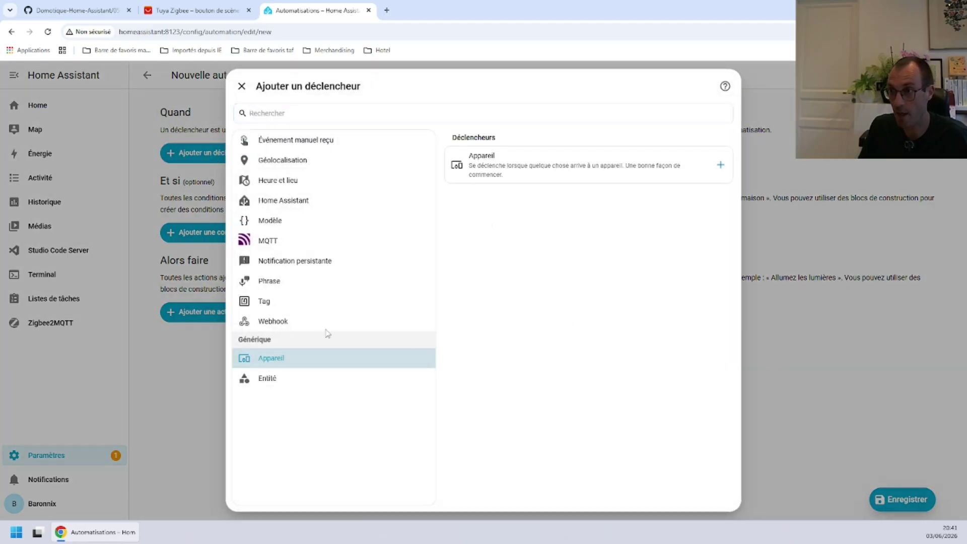
pyautogui.click(581, 170)
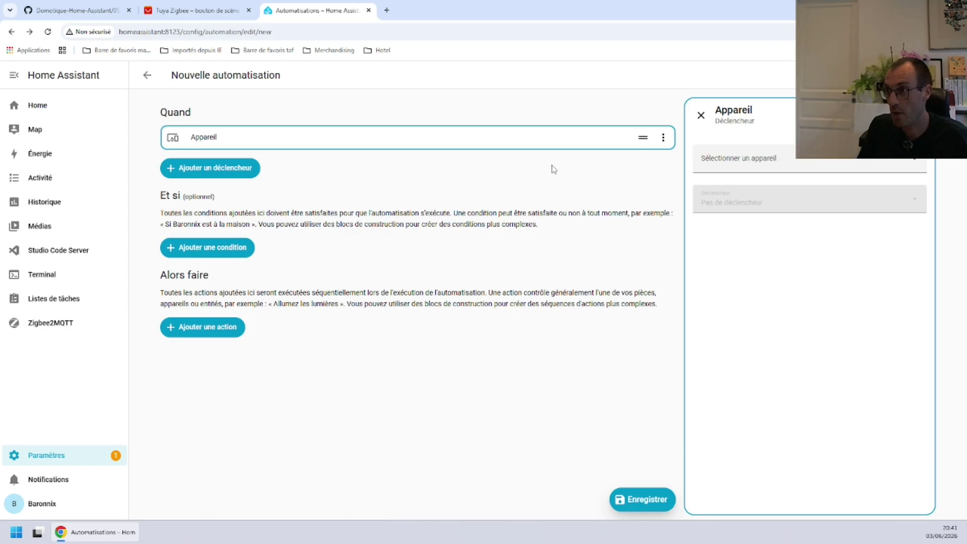
pyautogui.click(745, 167)
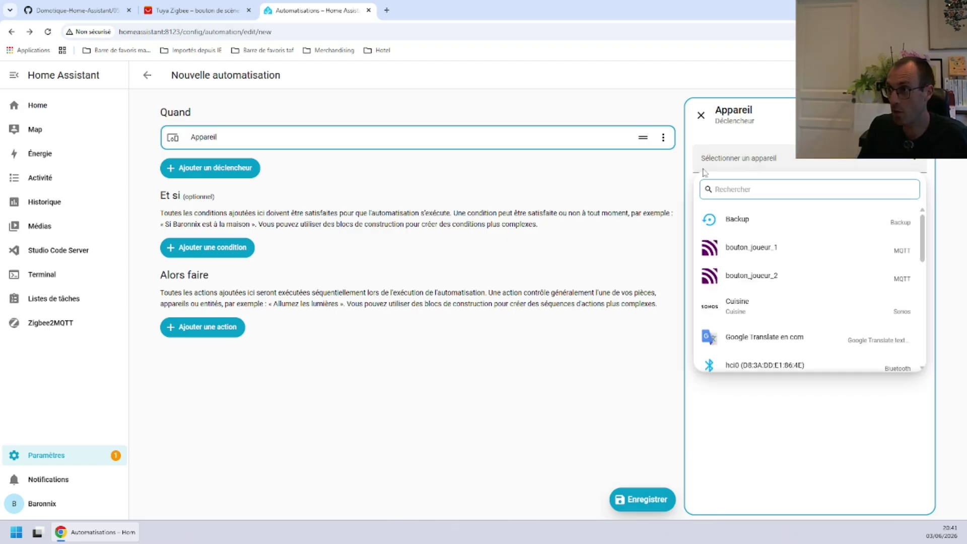
pyautogui.click(751, 248)
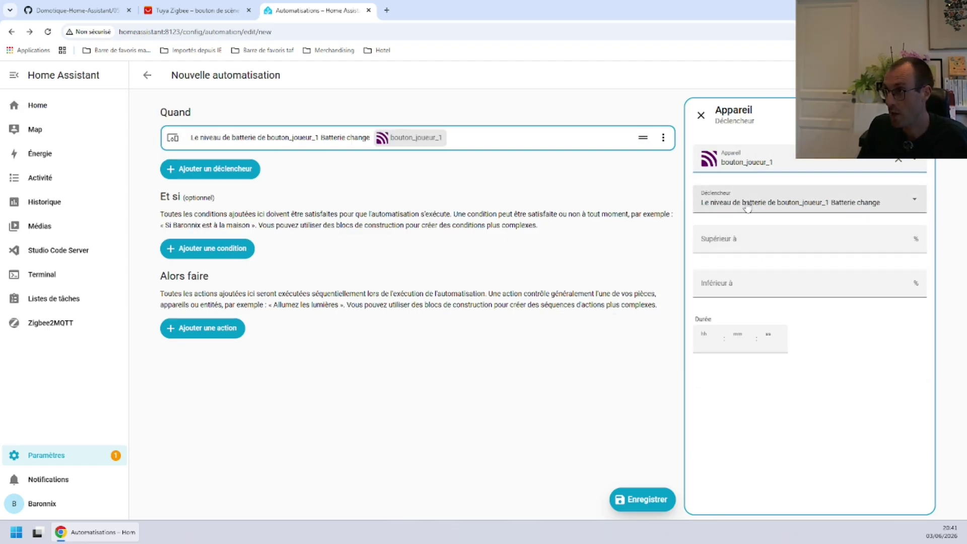
pyautogui.click(738, 203)
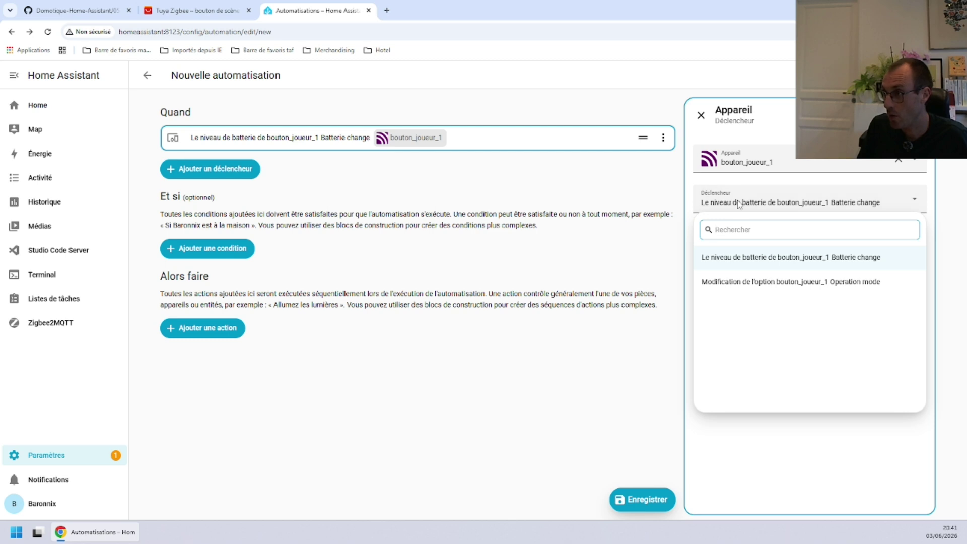
pyautogui.click(766, 207)
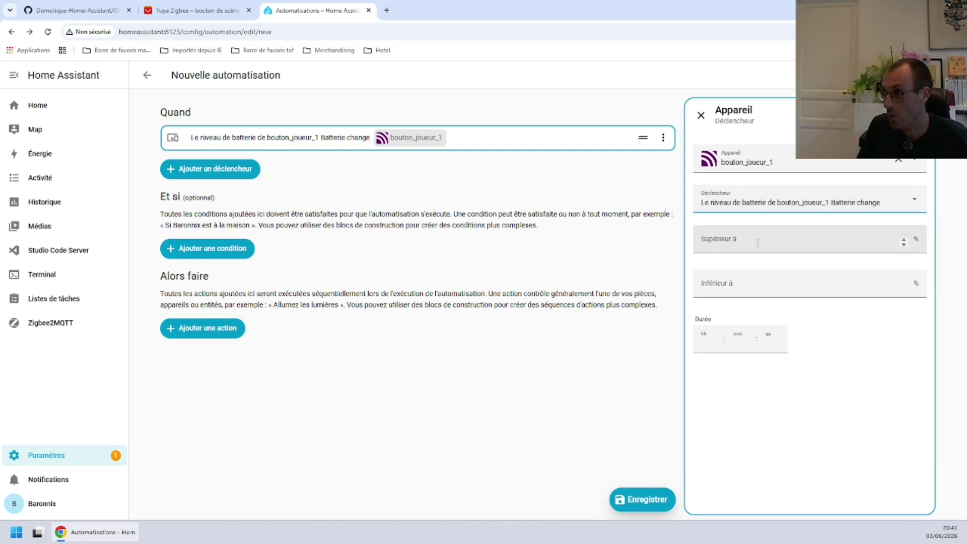
pyautogui.click(765, 202)
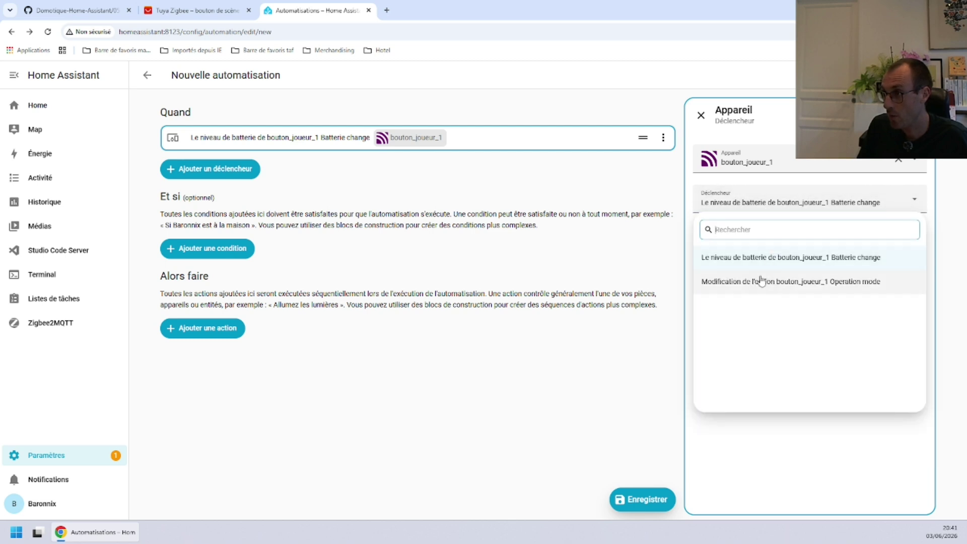
pyautogui.click(760, 281)
# Examine the action states of both player buttons on the Zigbee2MQTT dashboard.
pyautogui.click(55, 330)
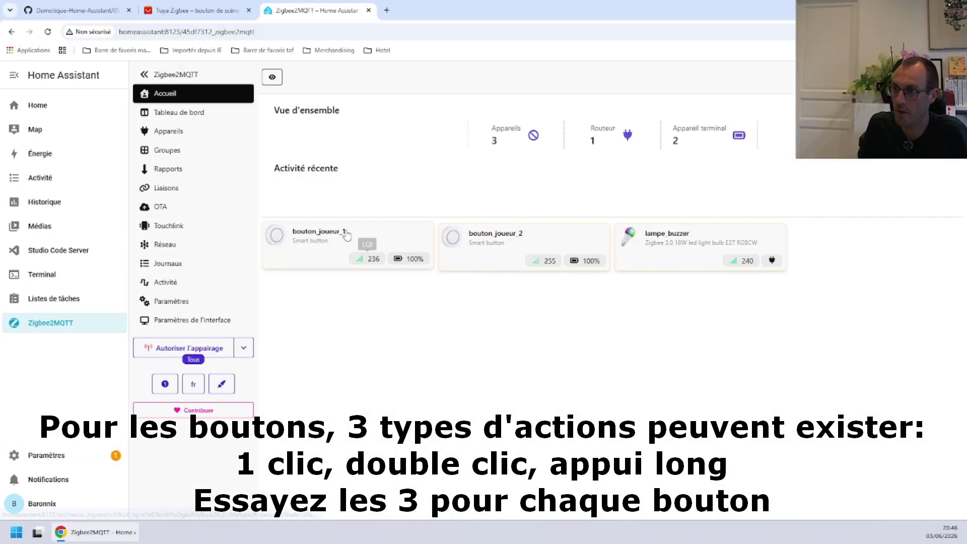
pyautogui.click(169, 131)
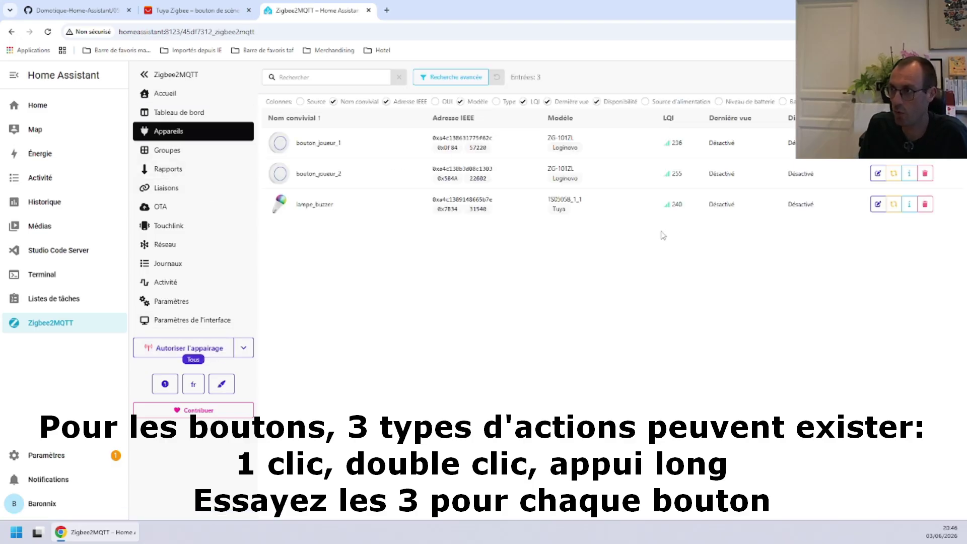
pyautogui.click(180, 120)
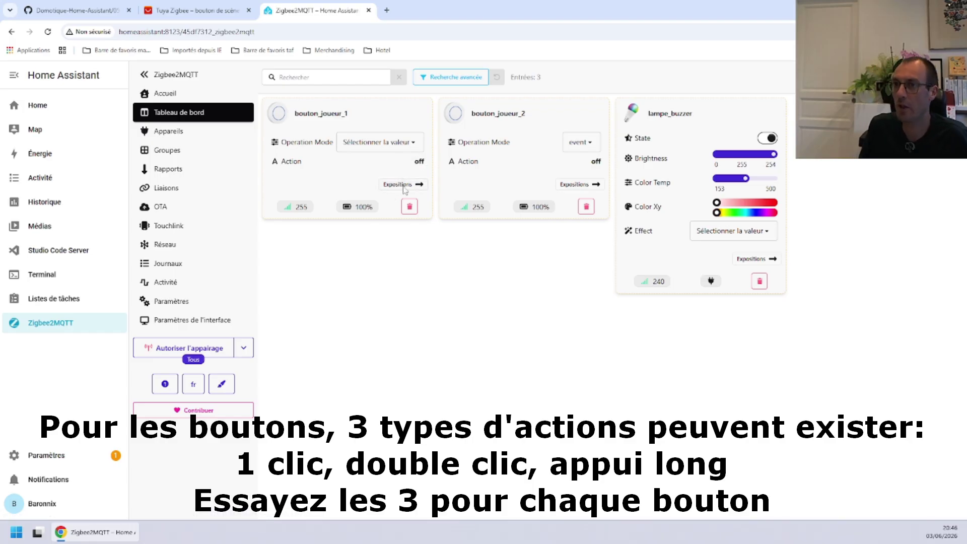
# Open the bouton_joueur_1 device page under Appareils et services and check its operation mode options.
pyautogui.click(58, 456)
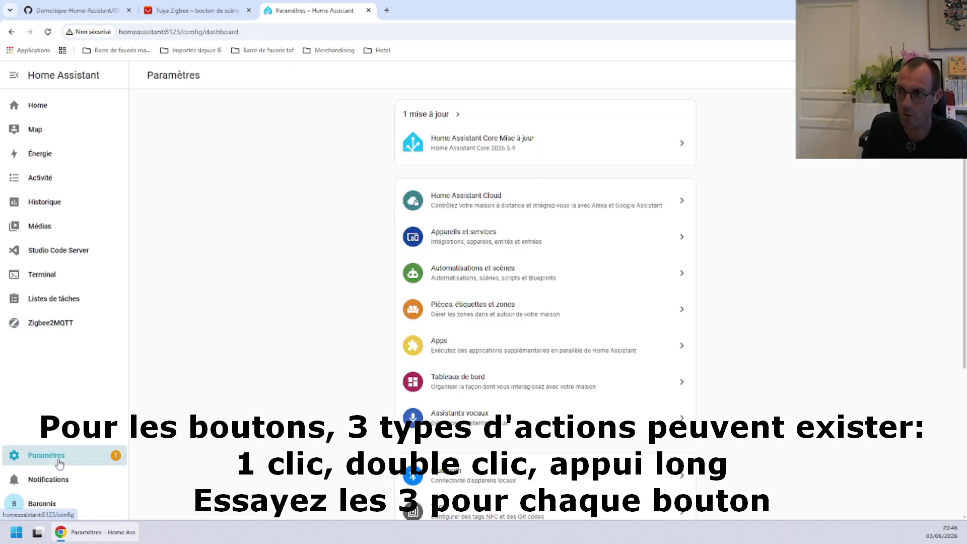
pyautogui.click(455, 244)
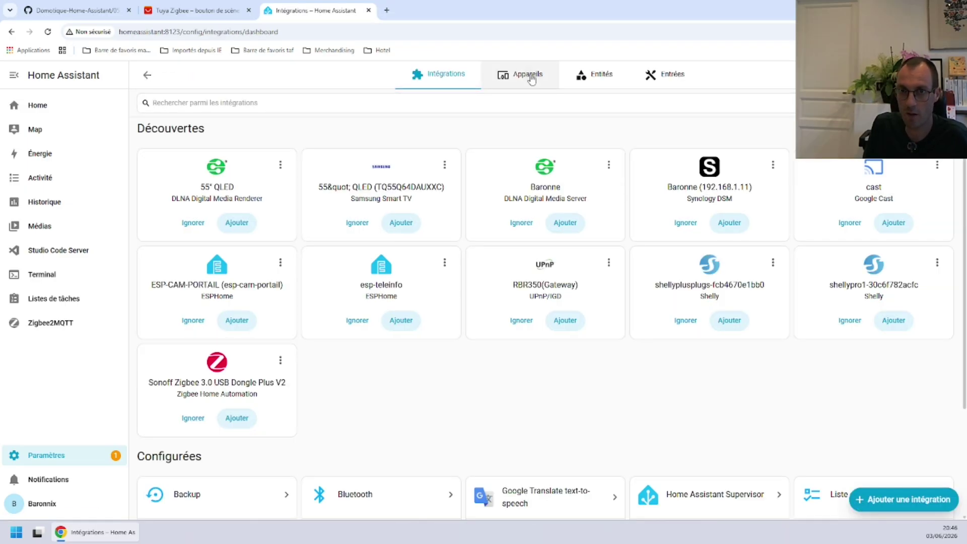
pyautogui.click(530, 79)
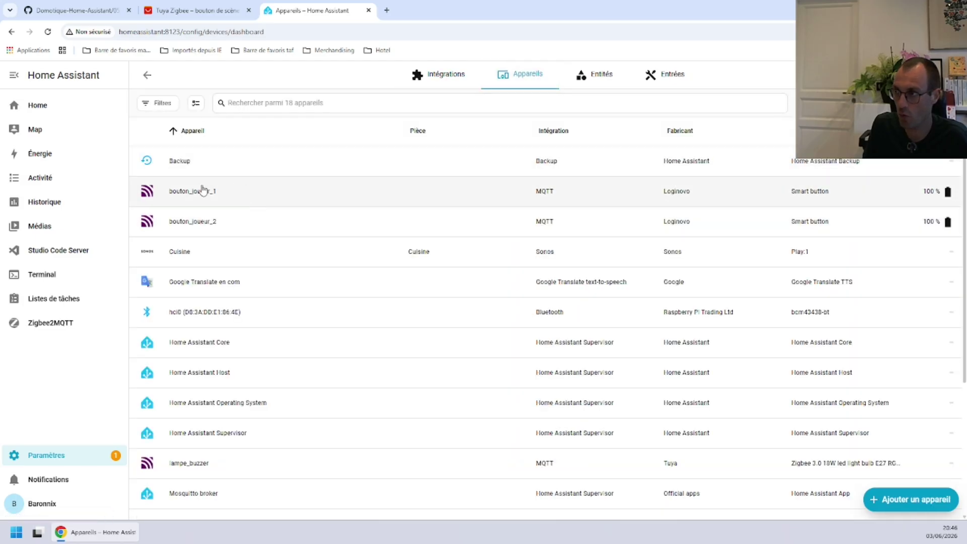
pyautogui.click(203, 190)
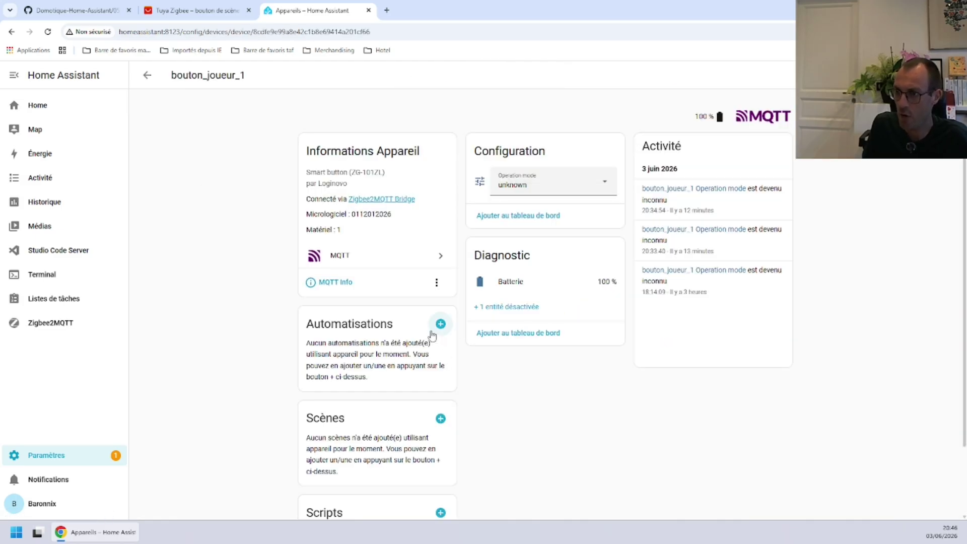
pyautogui.click(610, 187)
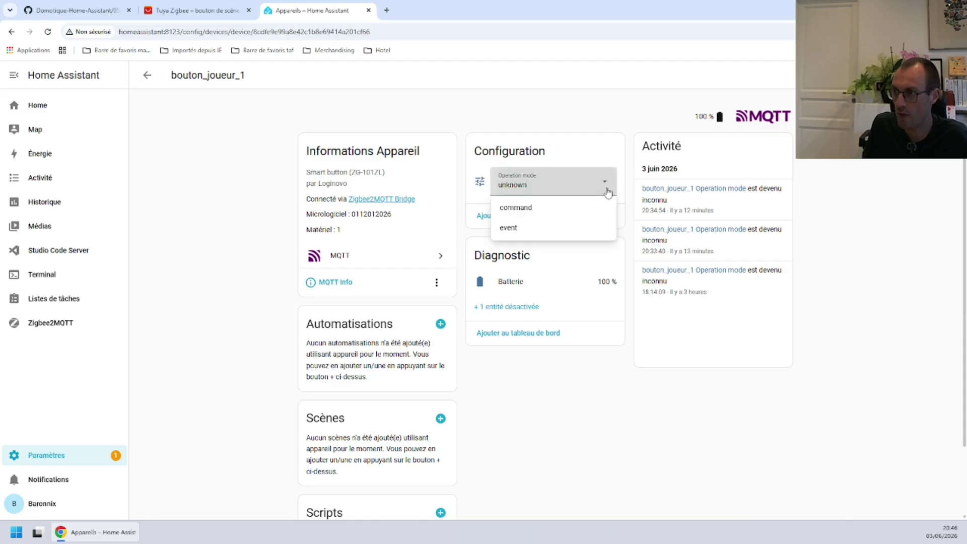
pyautogui.click(544, 207)
# Create an automation triggered by the "single" action of bouton_joueur_1 and switch that trigger to YAML editing.
pyautogui.click(440, 325)
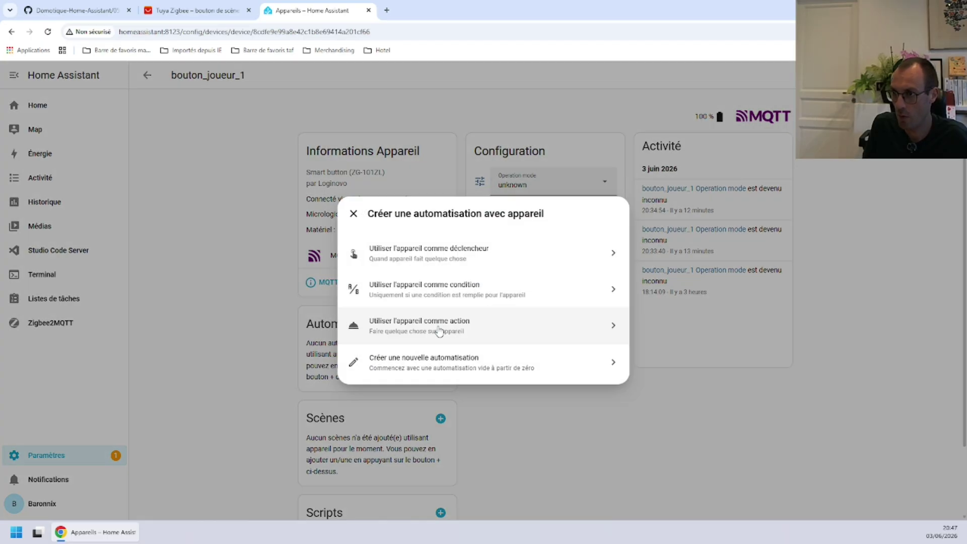
pyautogui.click(472, 259)
pyautogui.click(472, 258)
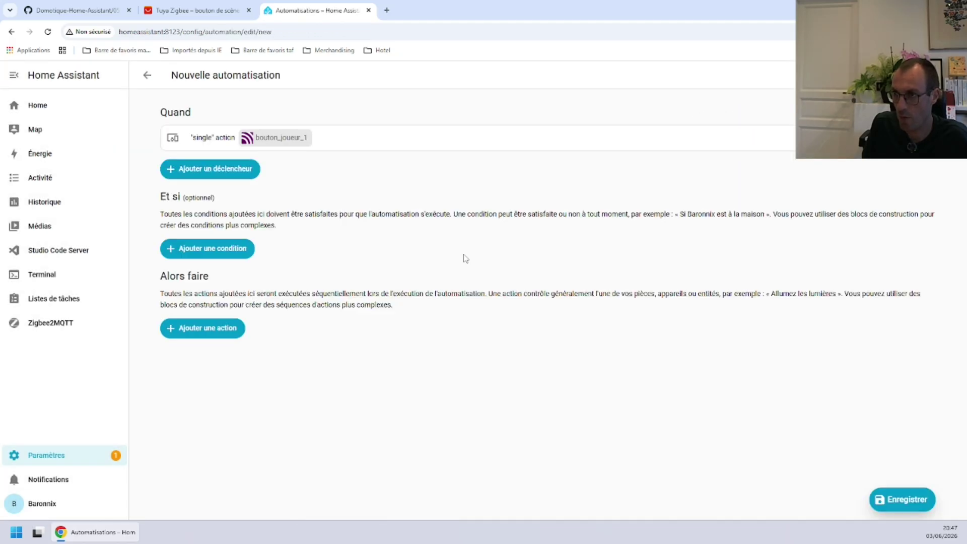
pyautogui.click(899, 137)
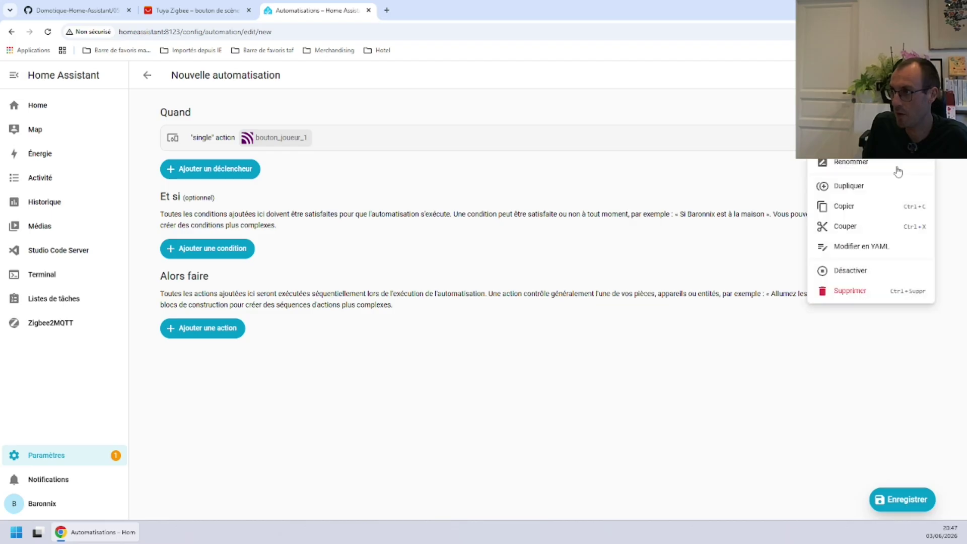
pyautogui.click(867, 249)
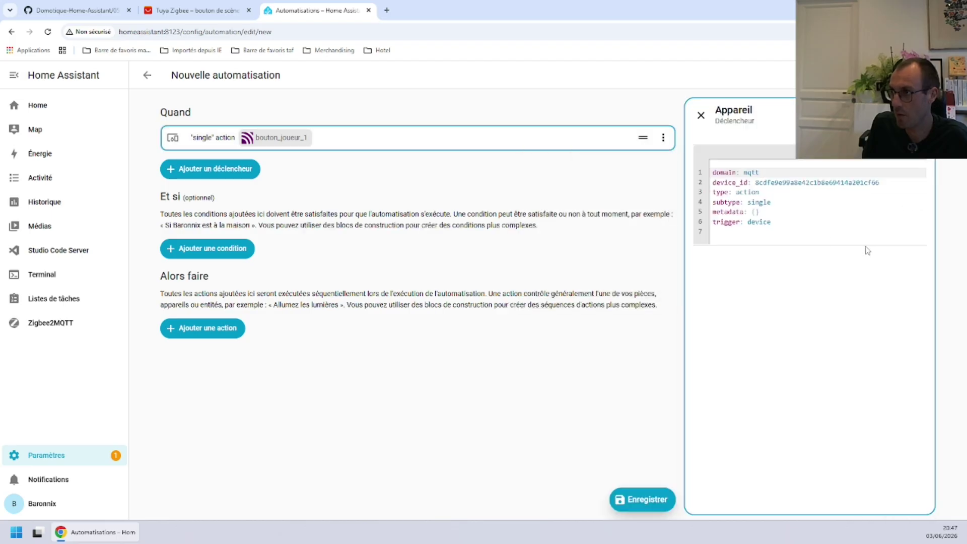
# Switch the bouton_joueur_1 trigger back from YAML to visual editing and check which actions it offers, keeping "single" action.
pyautogui.doubleClick(758, 202)
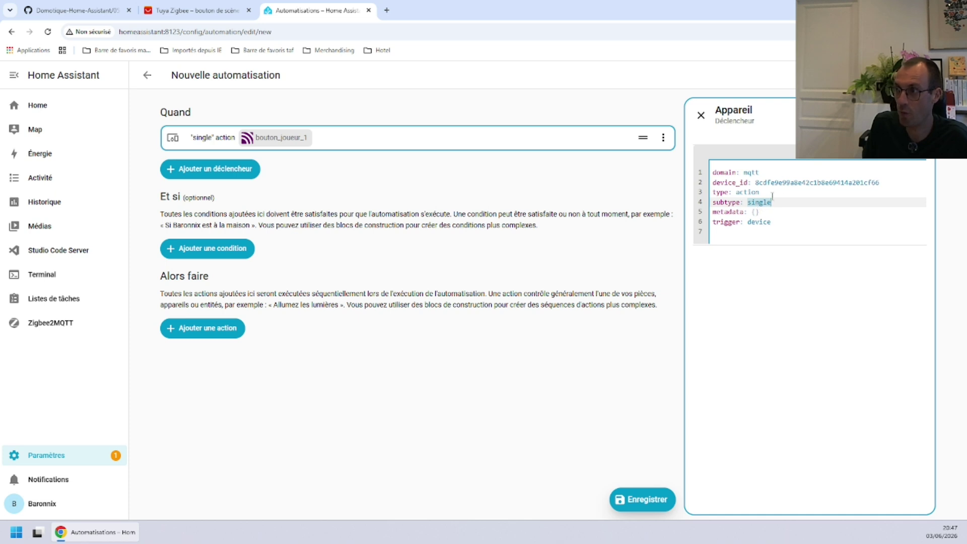
pyautogui.click(700, 114)
pyautogui.click(633, 147)
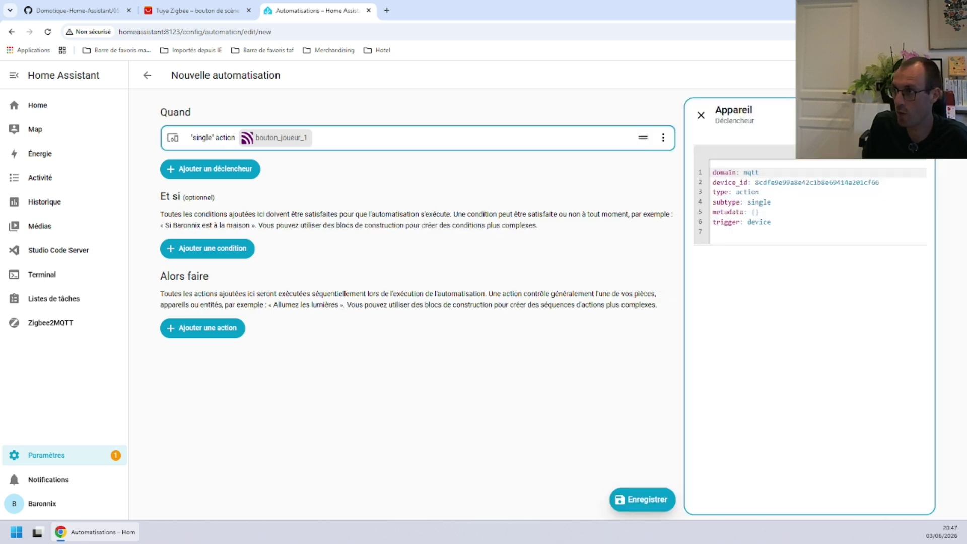
pyautogui.click(224, 142)
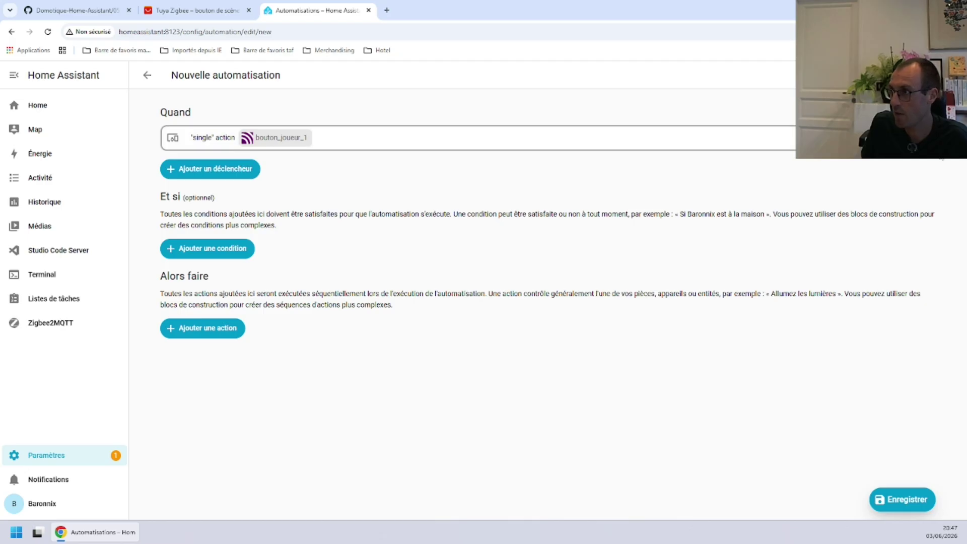
pyautogui.click(926, 137)
pyautogui.click(859, 246)
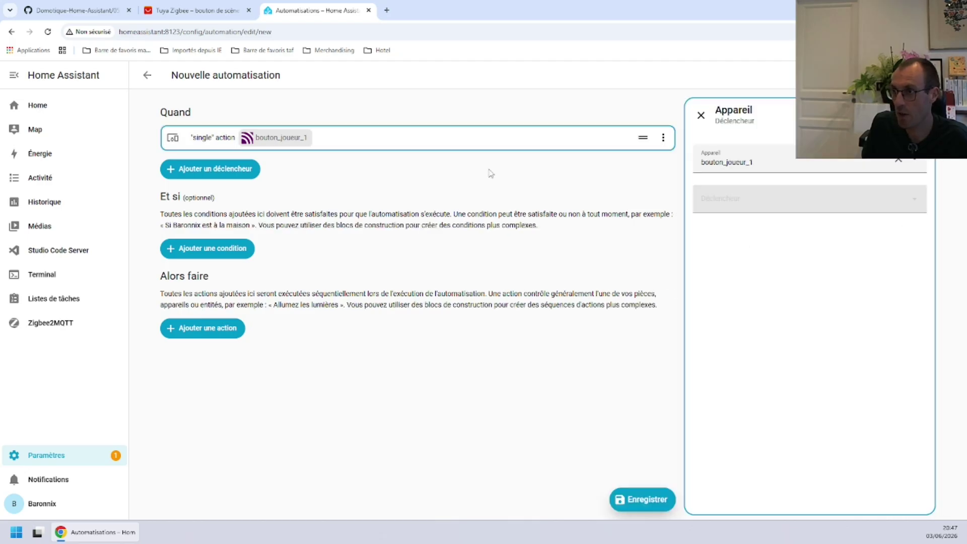
pyautogui.click(762, 205)
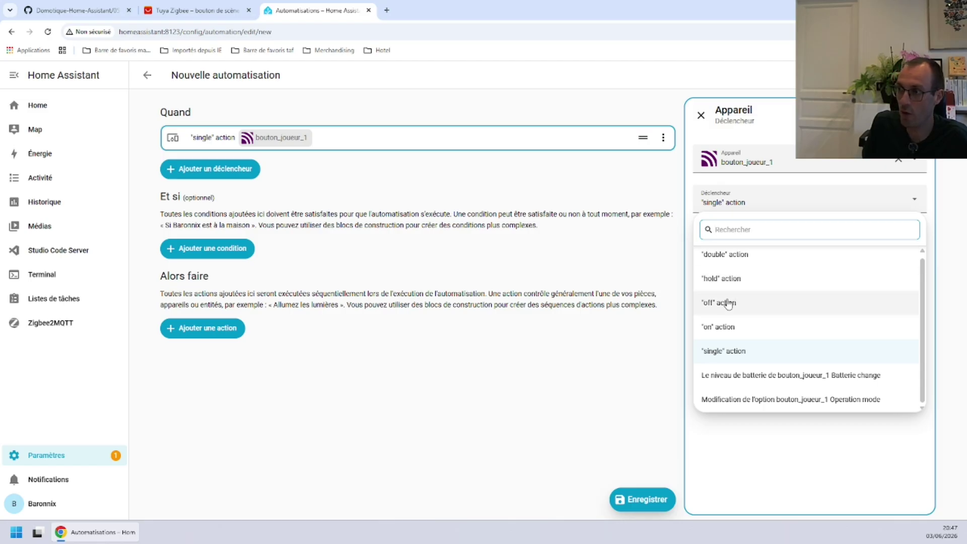
pyautogui.click(469, 253)
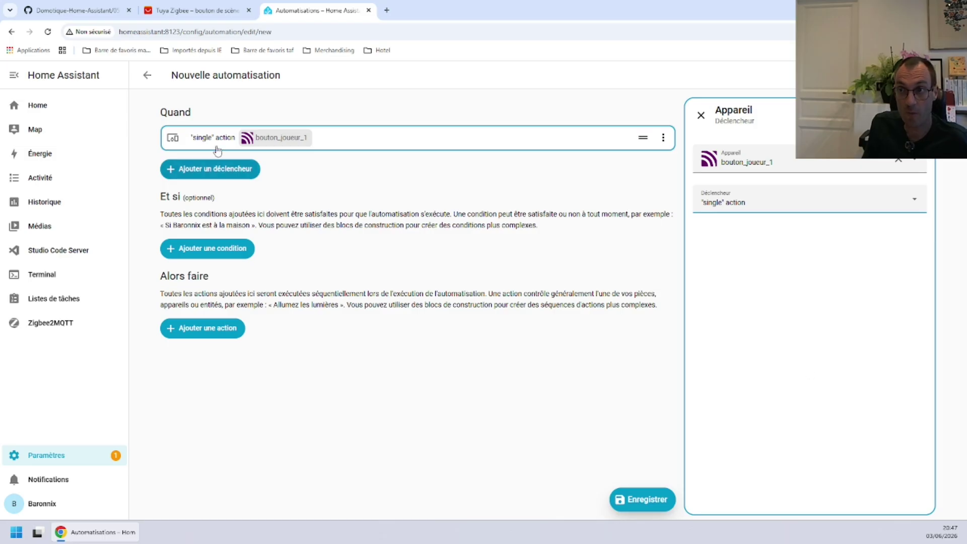
pyautogui.click(221, 265)
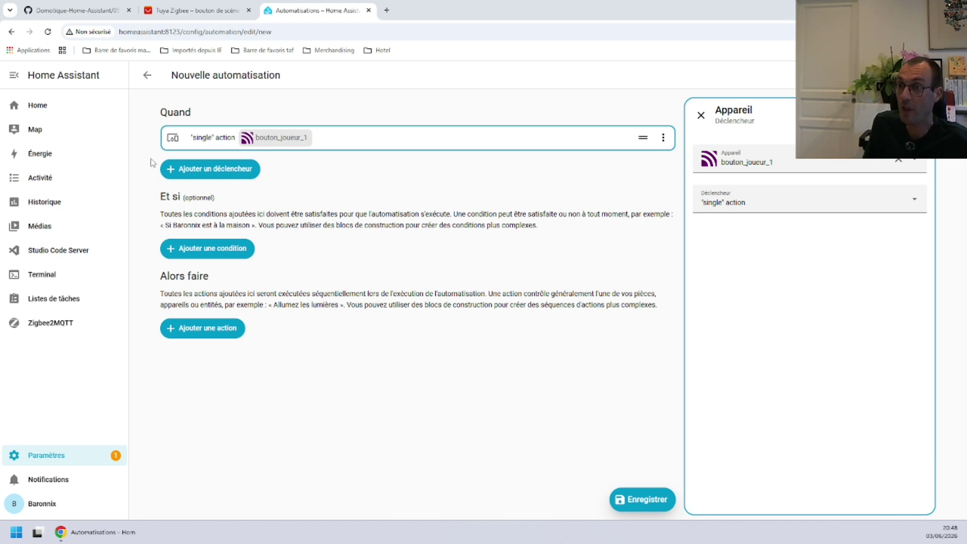
# Add a numeric state condition requiring the joueur_gagnant entity to be below the fixed number 1.
pyautogui.click(201, 251)
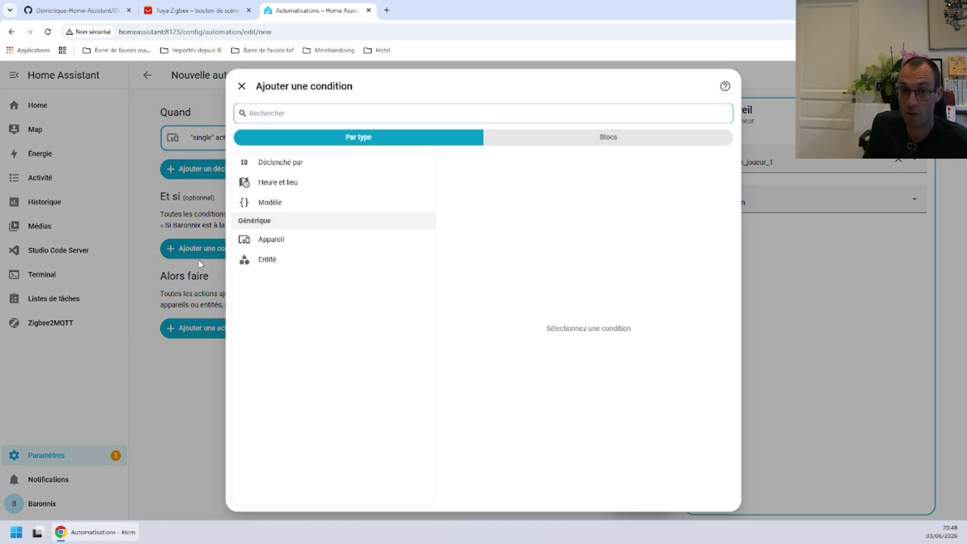
pyautogui.click(264, 268)
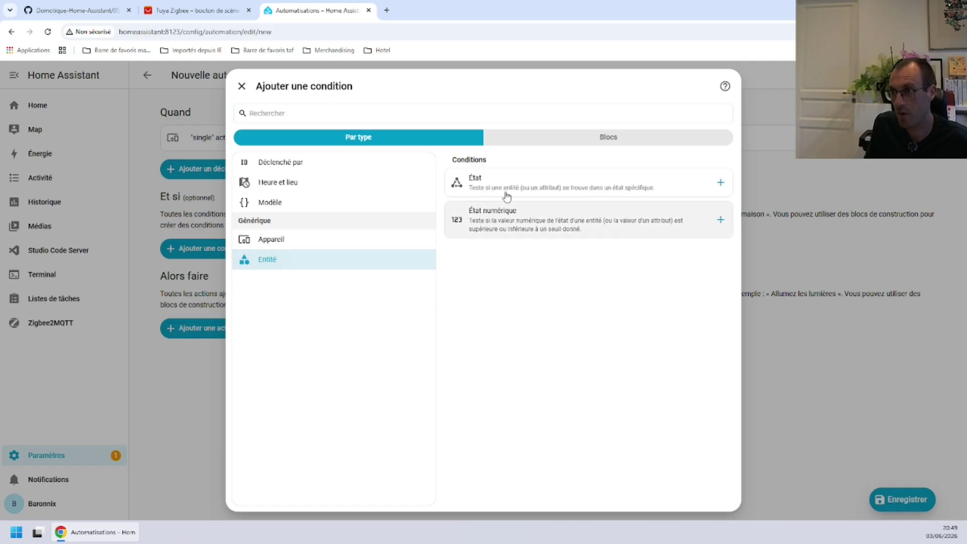
pyautogui.click(581, 227)
pyautogui.click(741, 171)
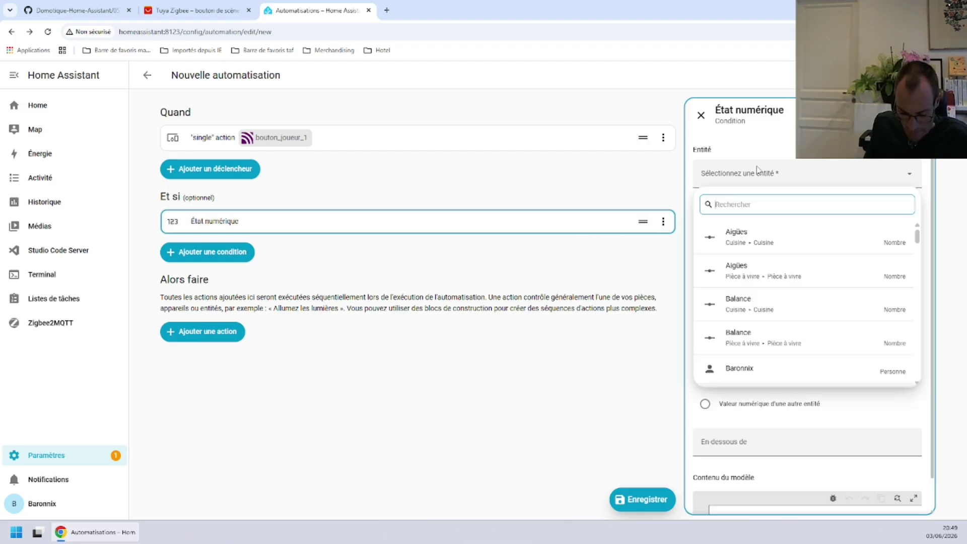
pyautogui.write('jo')
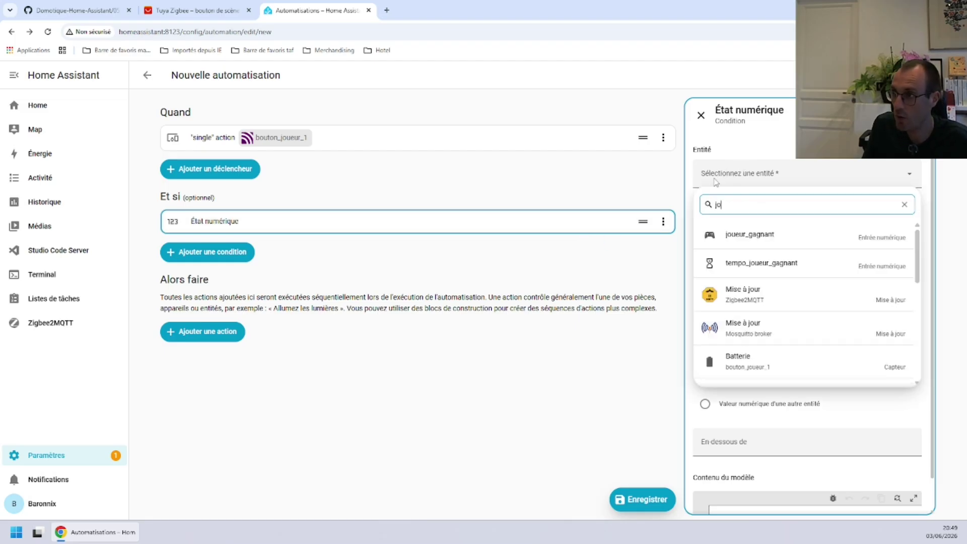
pyautogui.click(836, 241)
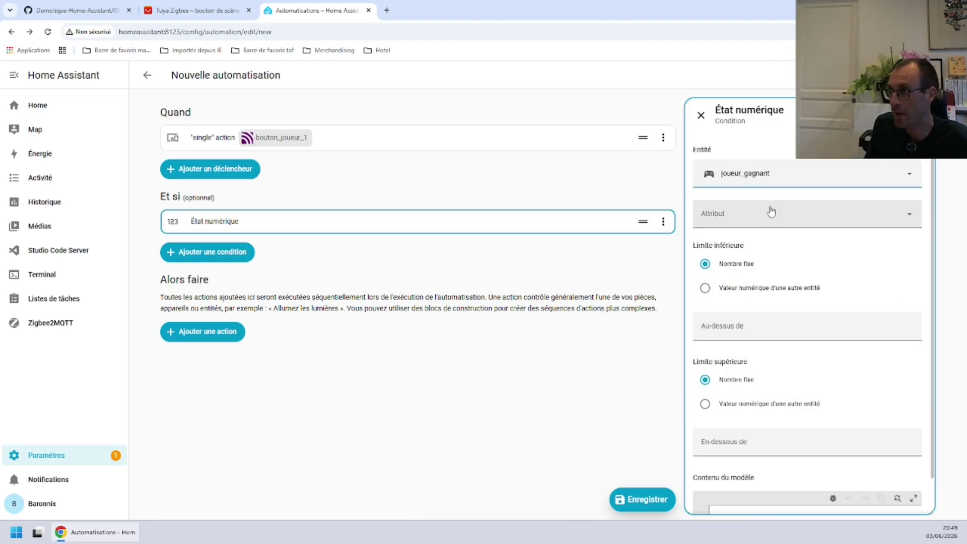
pyautogui.scroll(-1, 722, 413)
pyautogui.click(722, 414)
pyautogui.write('1')
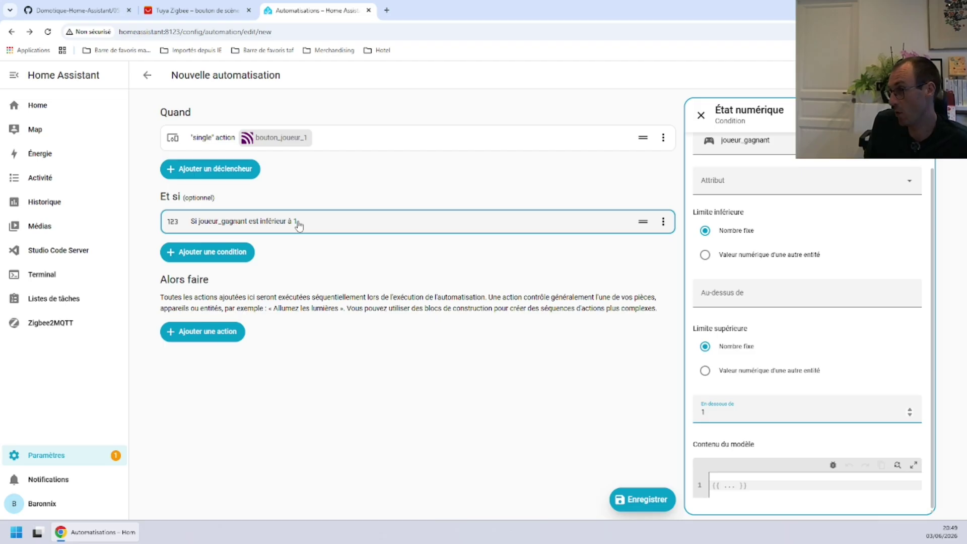
pyautogui.click(435, 441)
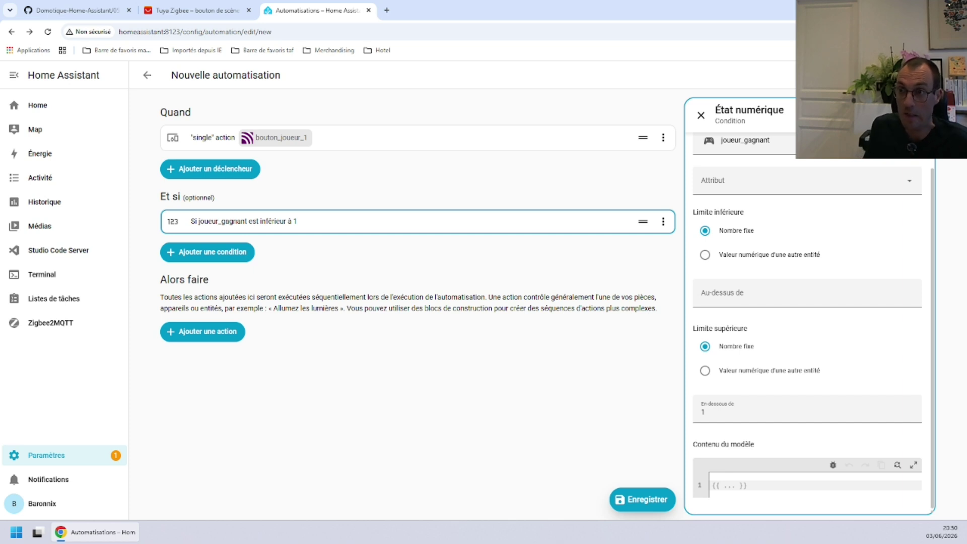
# Add a "Set input number value" action that sets joueur_gagnant to 1.
pyautogui.click(204, 337)
pyautogui.click(205, 338)
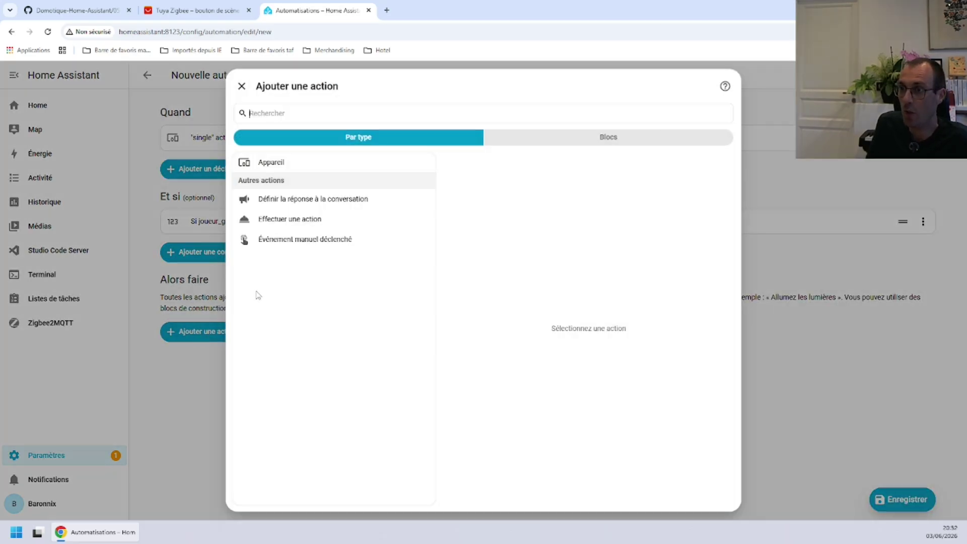
pyautogui.scroll(-2, 272, 376)
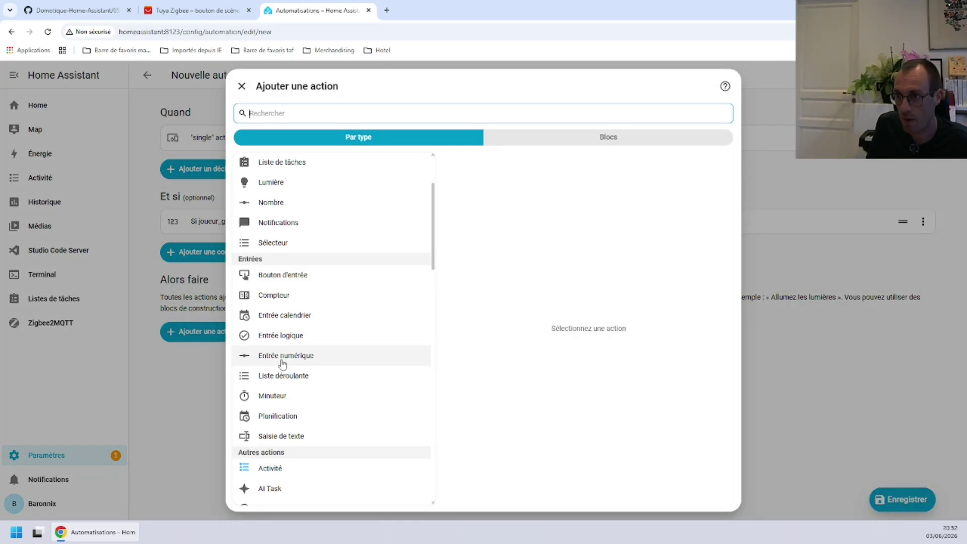
pyautogui.click(283, 362)
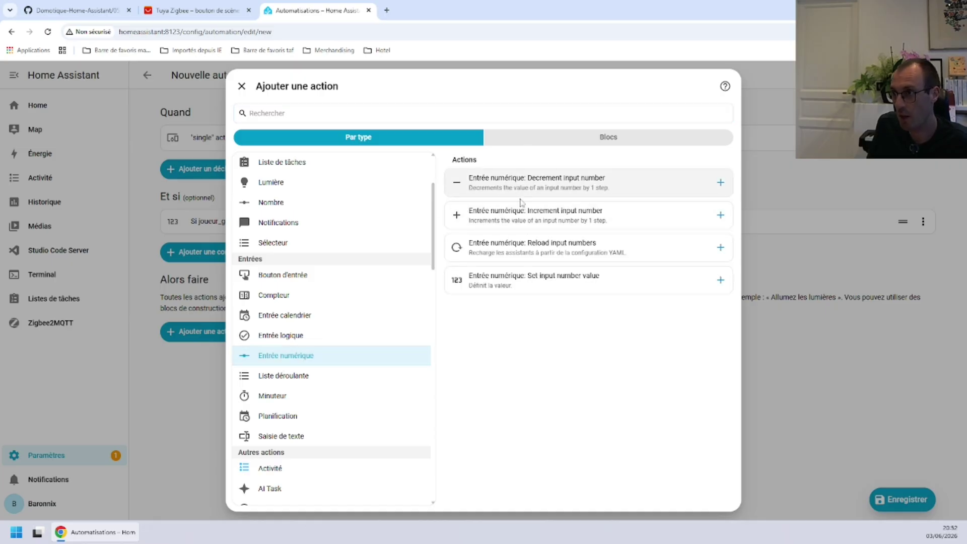
pyautogui.click(530, 284)
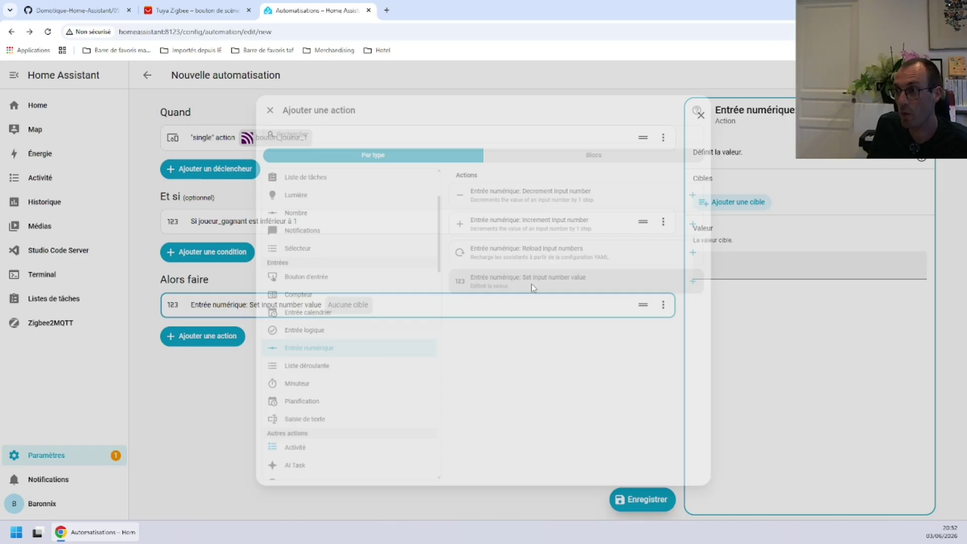
pyautogui.click(735, 202)
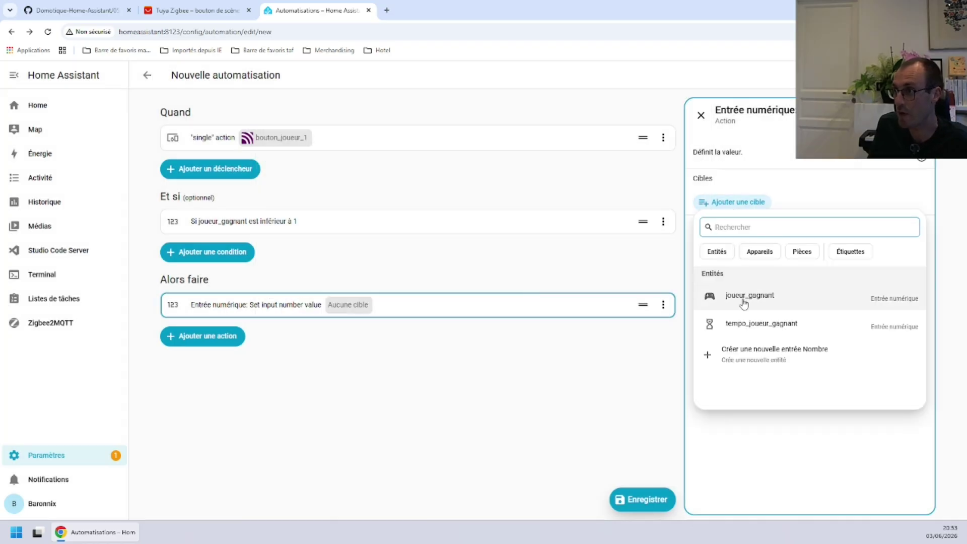
pyautogui.click(750, 297)
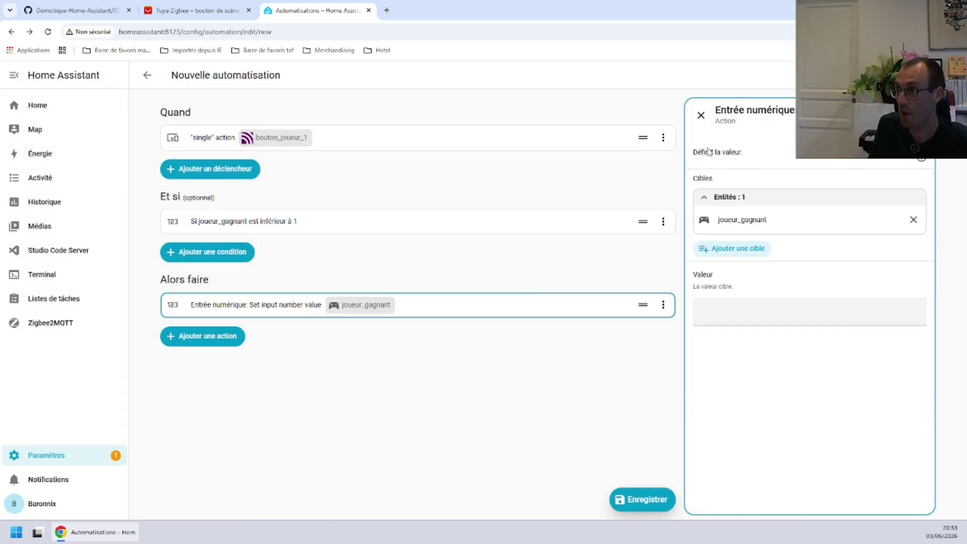
pyautogui.click(733, 309)
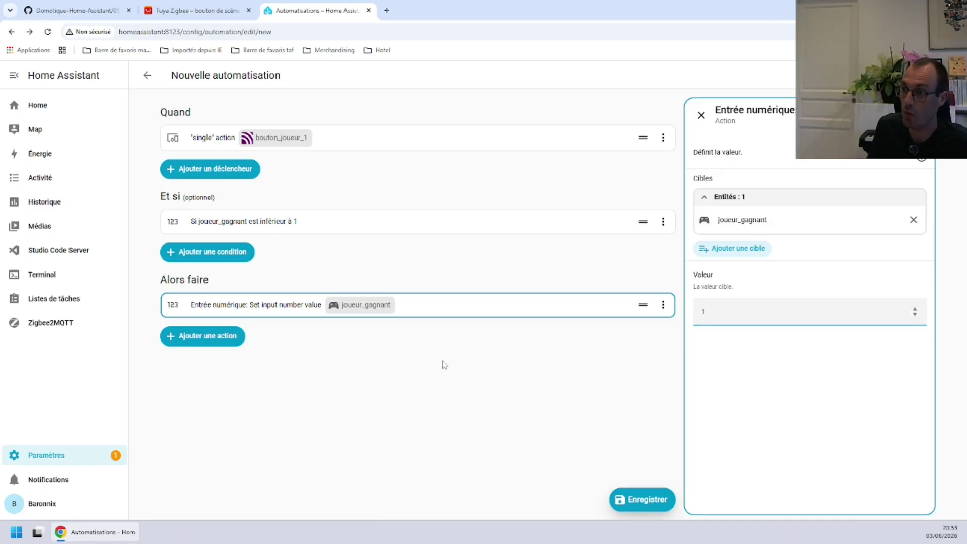
# Save the automation under the name "Buzzer Joueur 1".
pyautogui.click(640, 499)
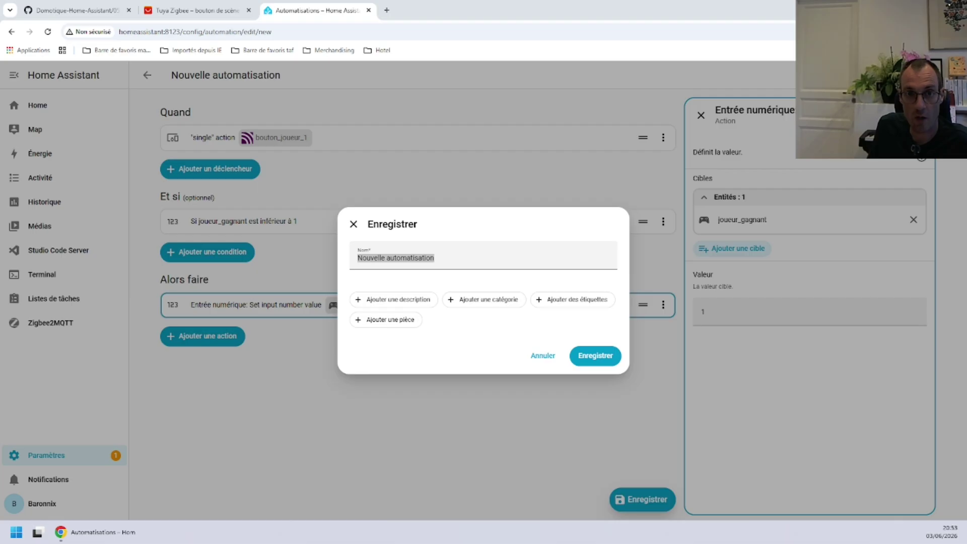
pyautogui.write('Buzzer Joueur 1')
pyautogui.click(599, 356)
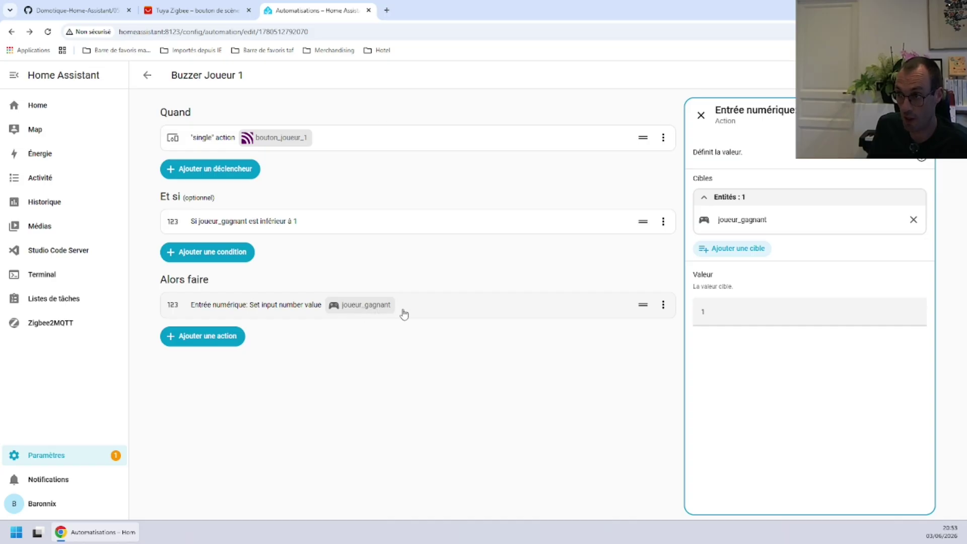
# Add an "Allumer une lumière" action after the number action, targeting the lampe_buzzer entity.
pyautogui.click(527, 311)
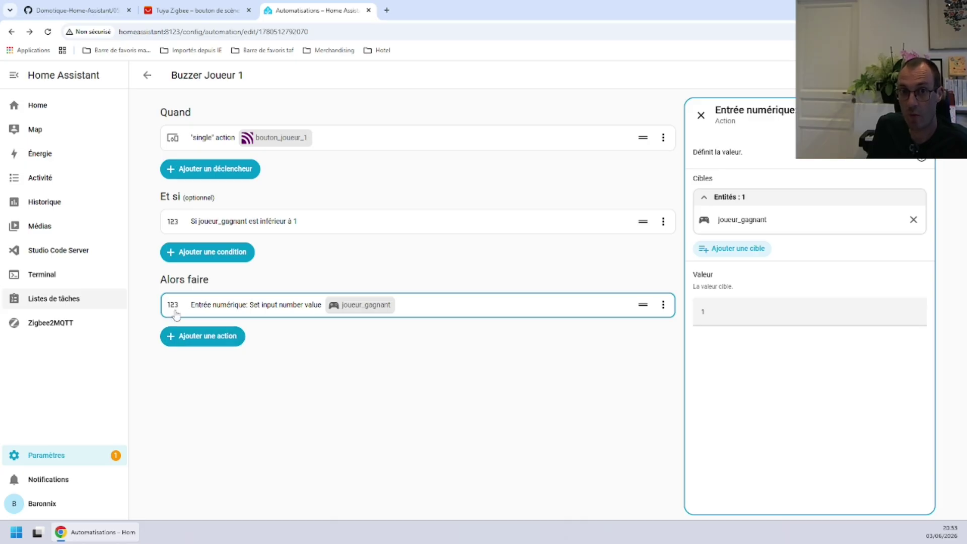
pyautogui.click(202, 338)
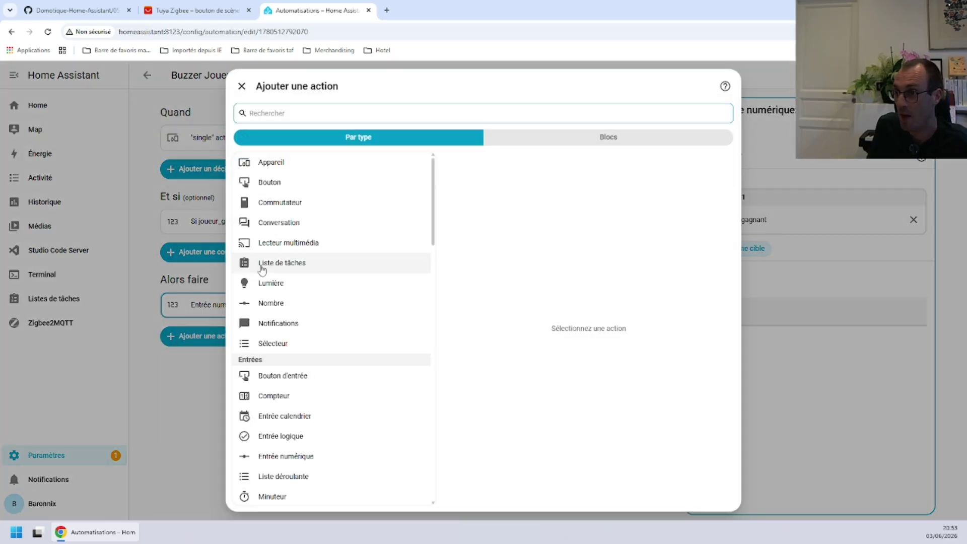
pyautogui.scroll(-5, 340, 359)
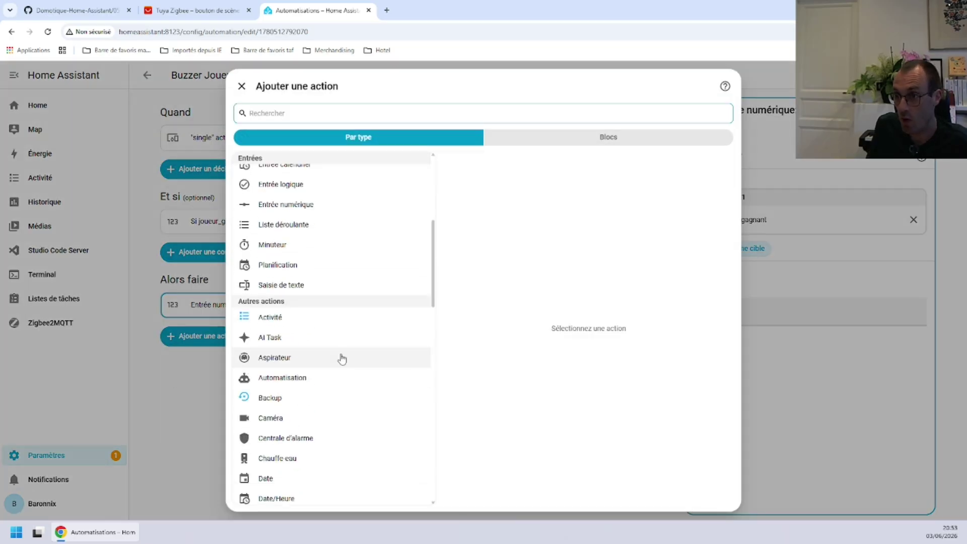
pyautogui.scroll(4, 332, 348)
pyautogui.scroll(2, 272, 250)
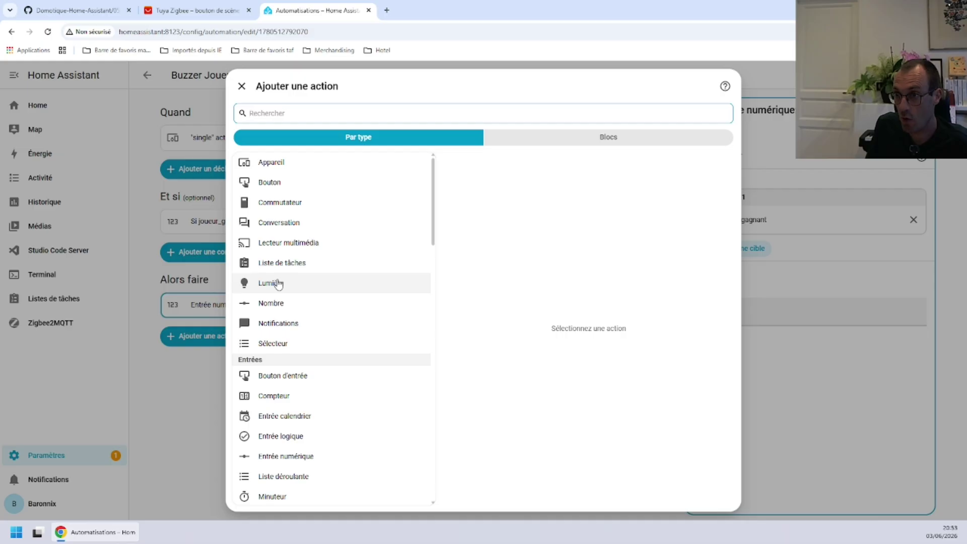
pyautogui.click(277, 283)
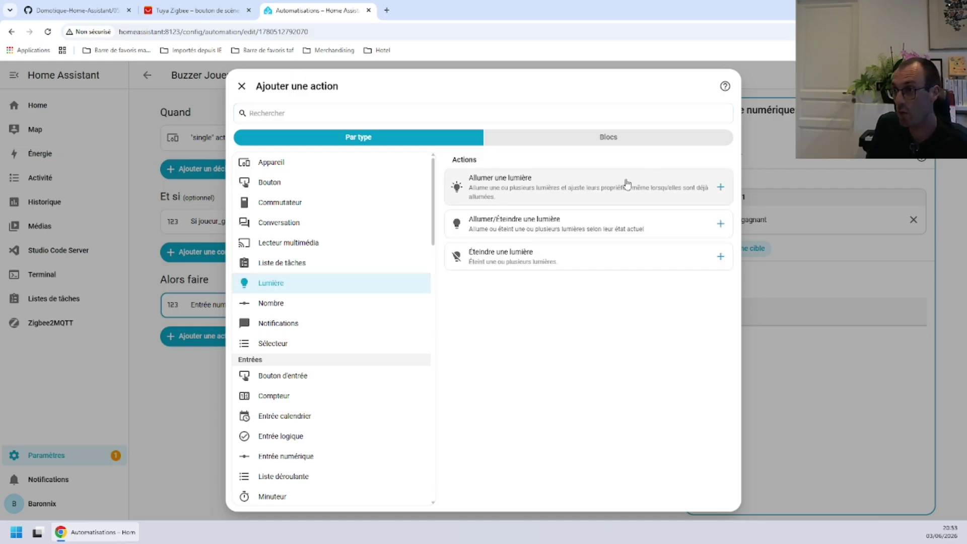
pyautogui.click(611, 188)
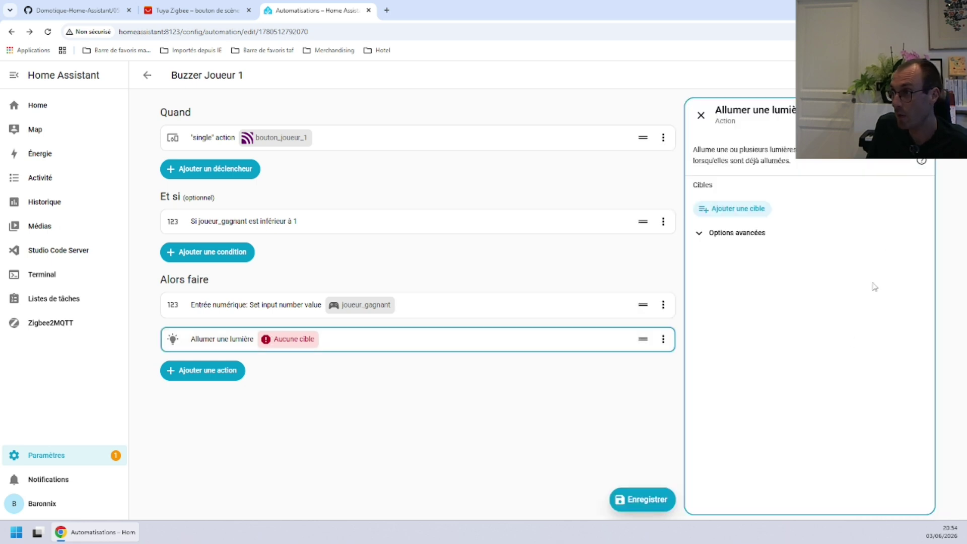
pyautogui.click(733, 208)
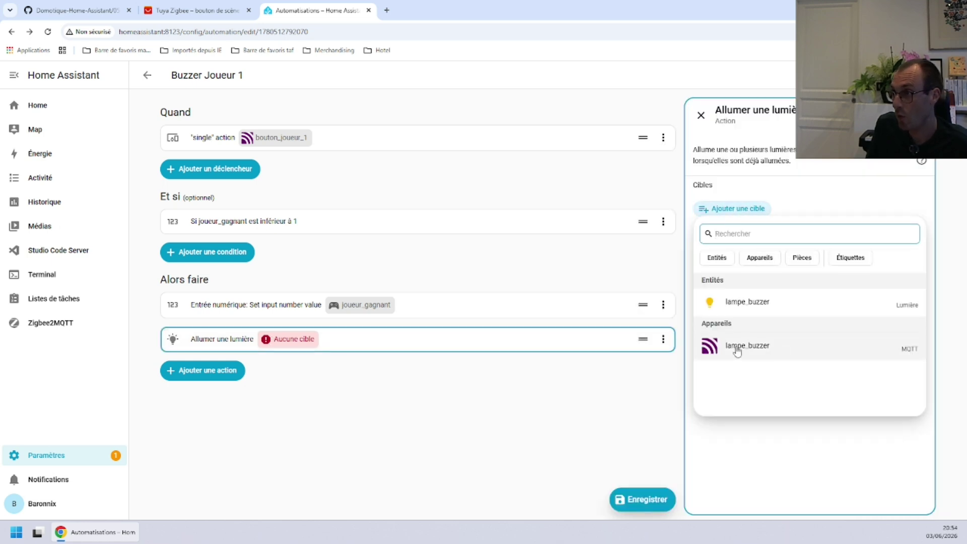
pyautogui.click(753, 305)
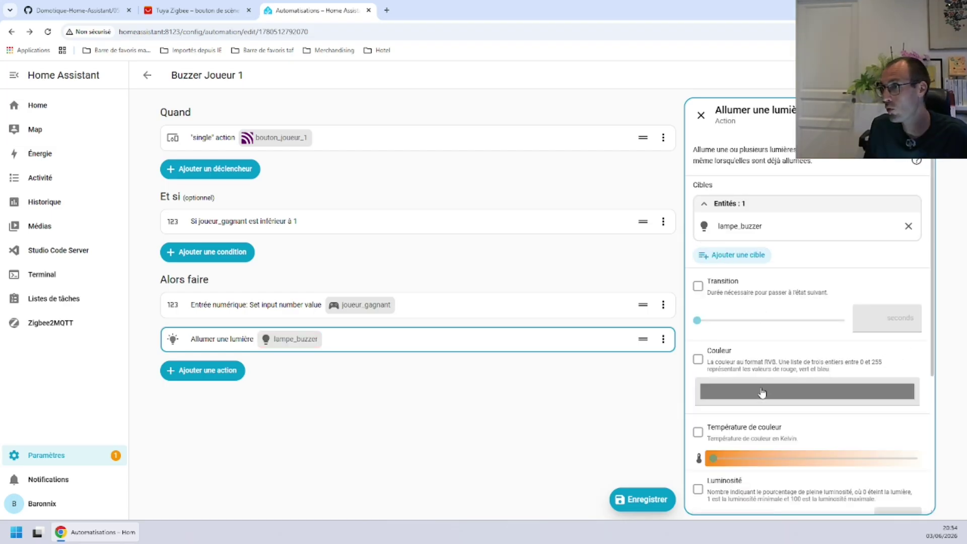
# Enable the colour option of the lampe_buzzer action and set it to pure blue, leaving the transition option disabled.
pyautogui.click(697, 360)
pyautogui.click(761, 395)
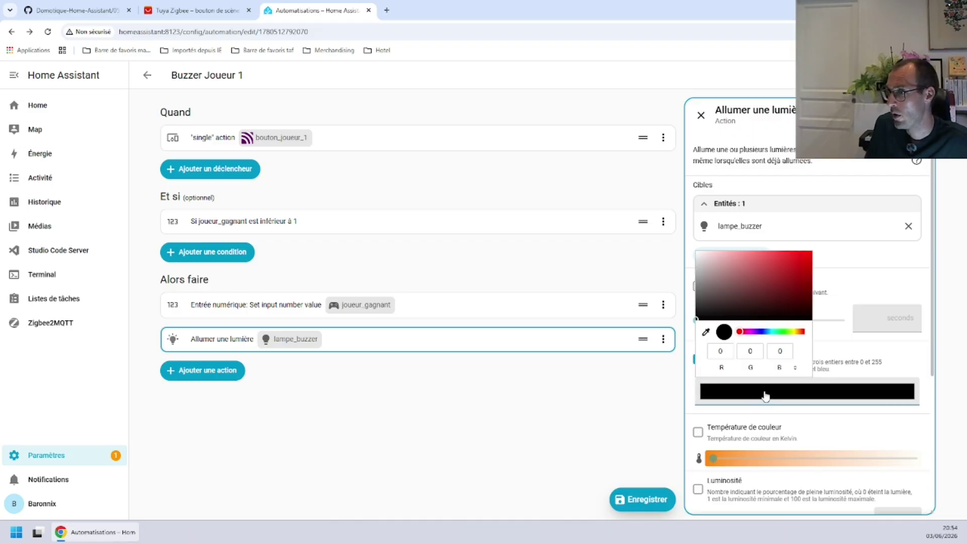
pyautogui.click(764, 331)
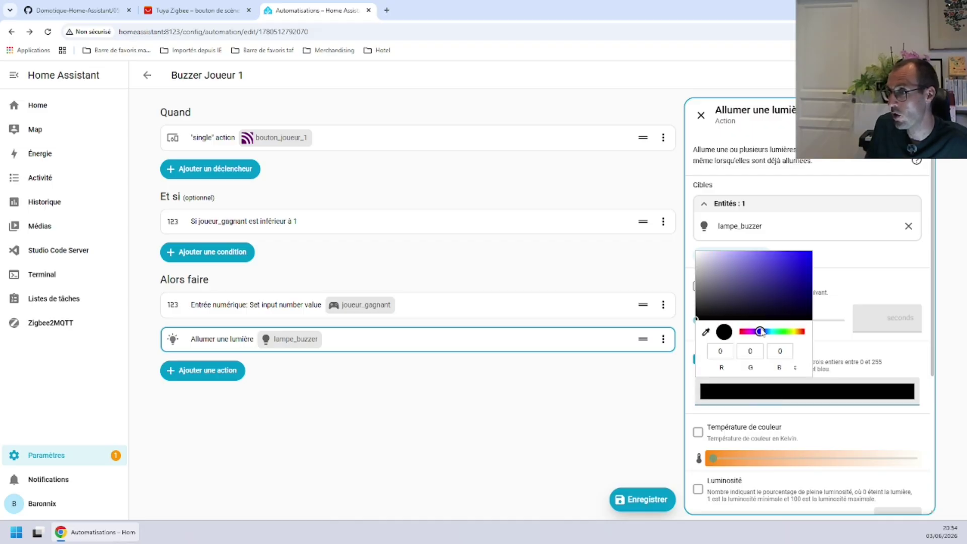
pyautogui.click(810, 252)
pyautogui.scroll(-2, 700, 201)
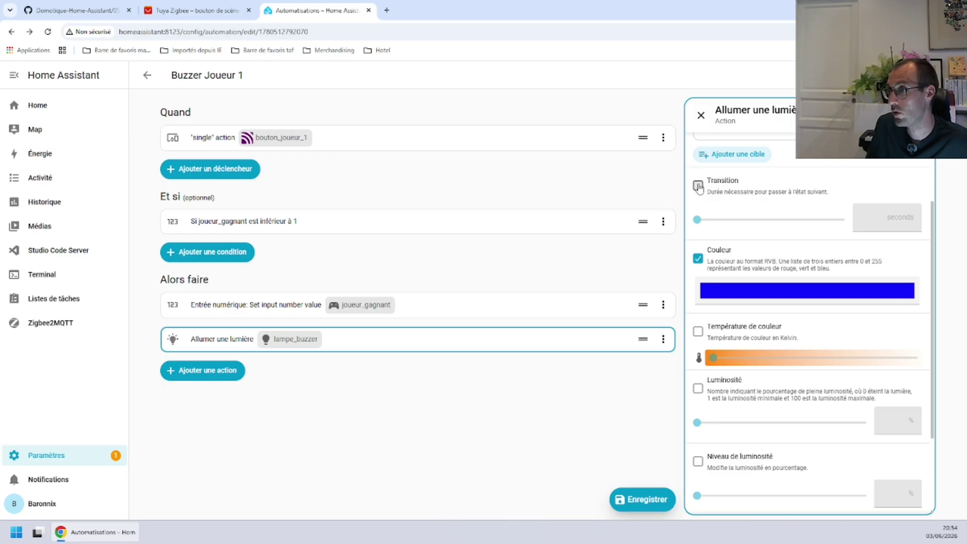
pyautogui.click(698, 186)
pyautogui.click(698, 186)
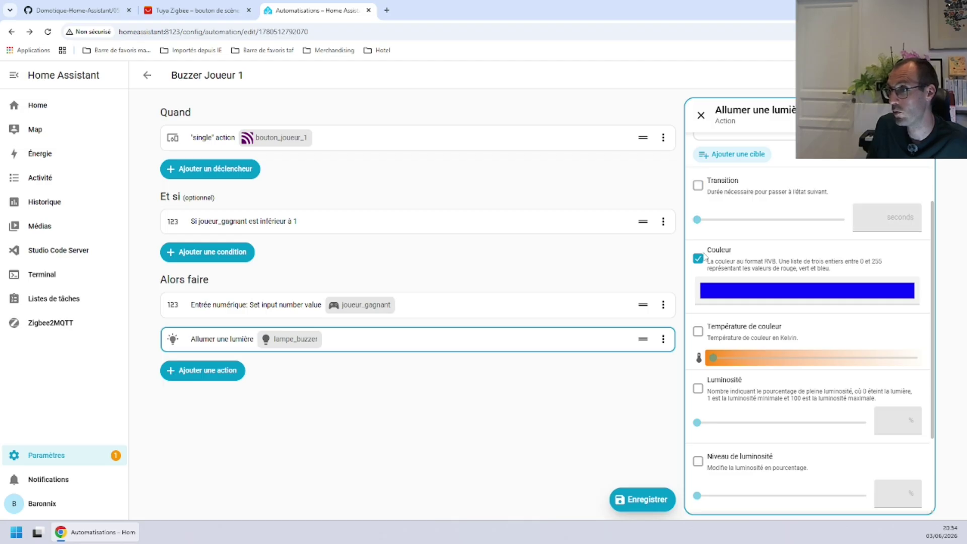
# Enable both the Luminosité and Niveau de luminosité options of the lampe_buzzer action at 100 % and save the automation.
pyautogui.click(698, 389)
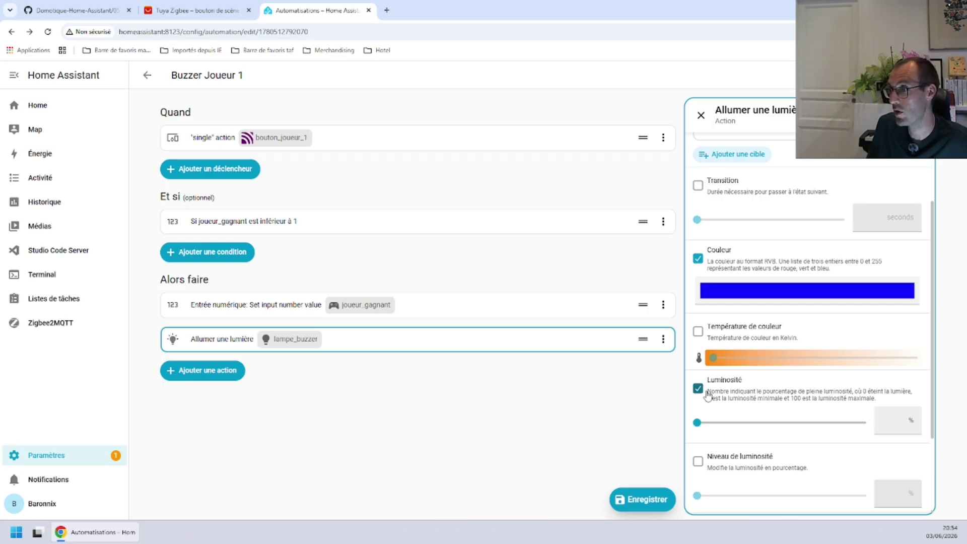
pyautogui.moveTo(697, 422); pyautogui.dragTo(866, 422)
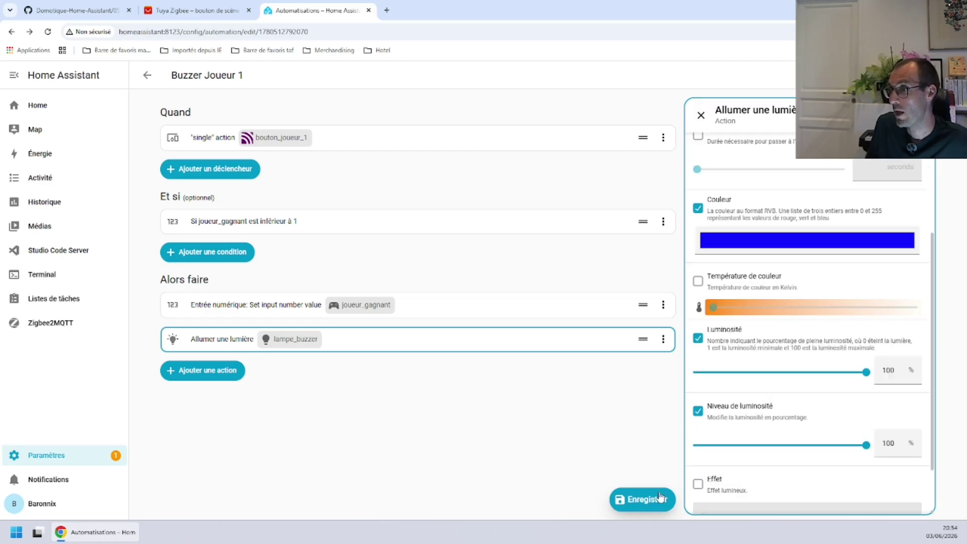
pyautogui.click(646, 501)
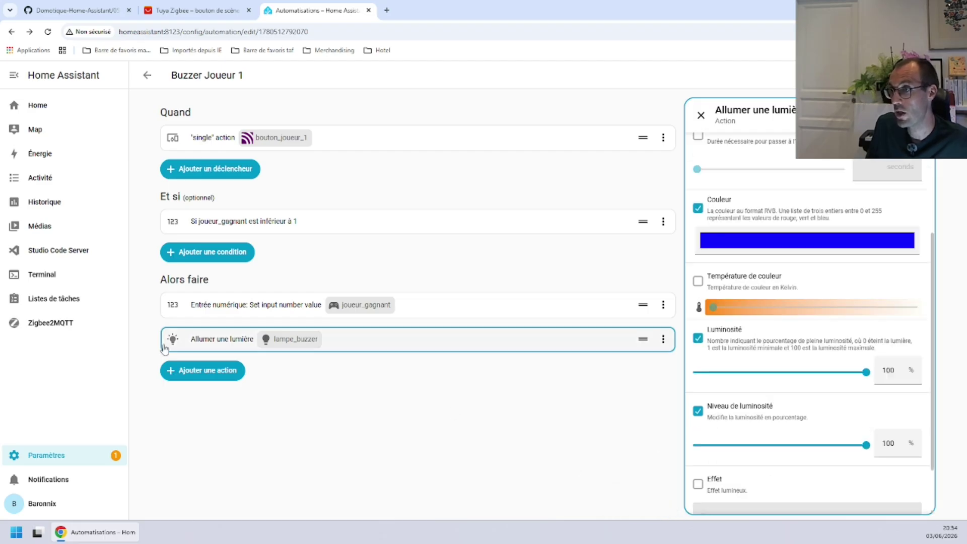
# Add an "Attendre que le temps passe (délai)" action of 3 seconds after the light action and save the automation.
pyautogui.click(209, 377)
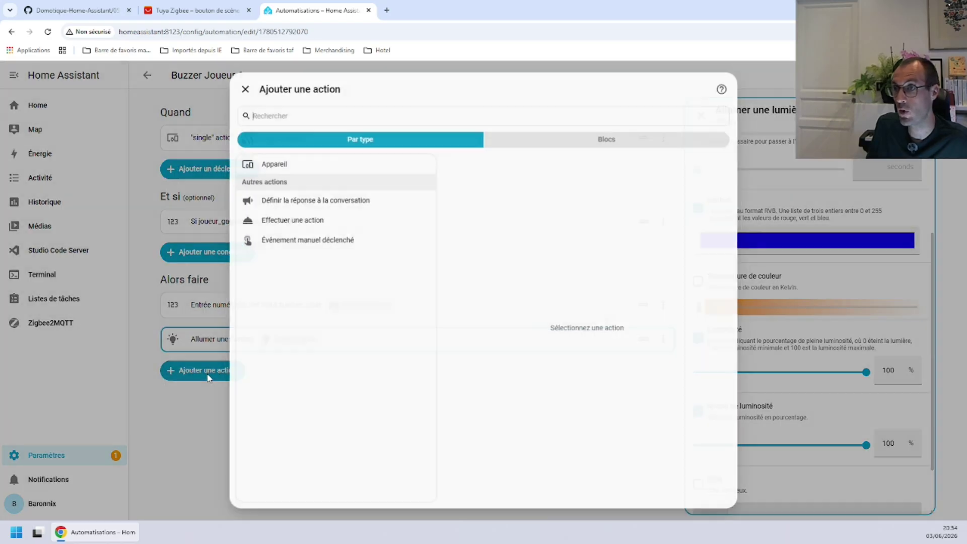
pyautogui.write('atten')
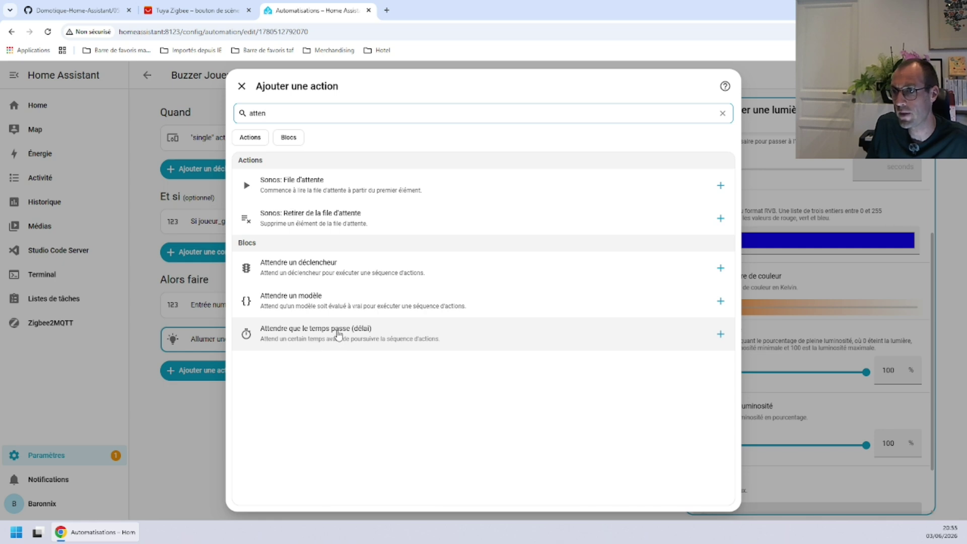
pyautogui.click(338, 334)
pyautogui.press('Tab')
pyautogui.press('Tab')
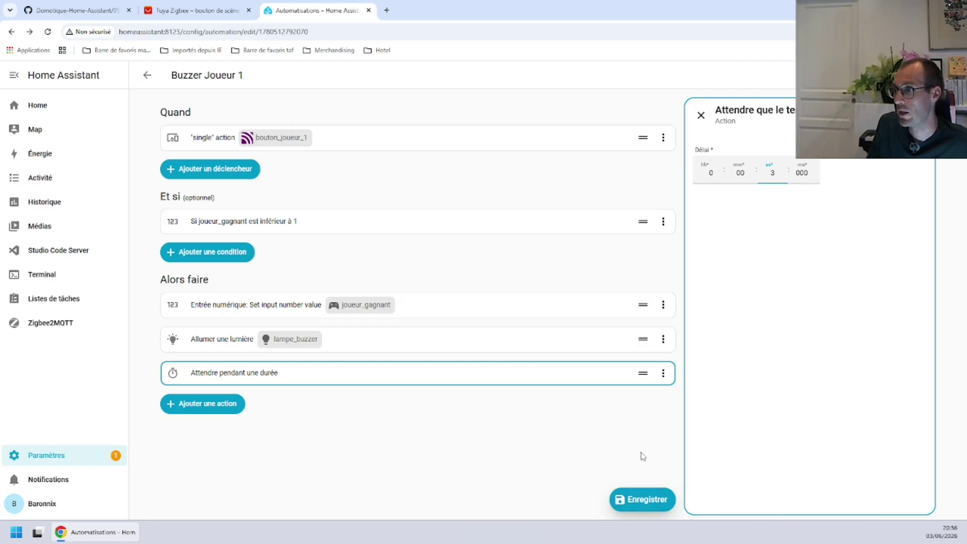
pyautogui.click(648, 493)
pyautogui.click(700, 114)
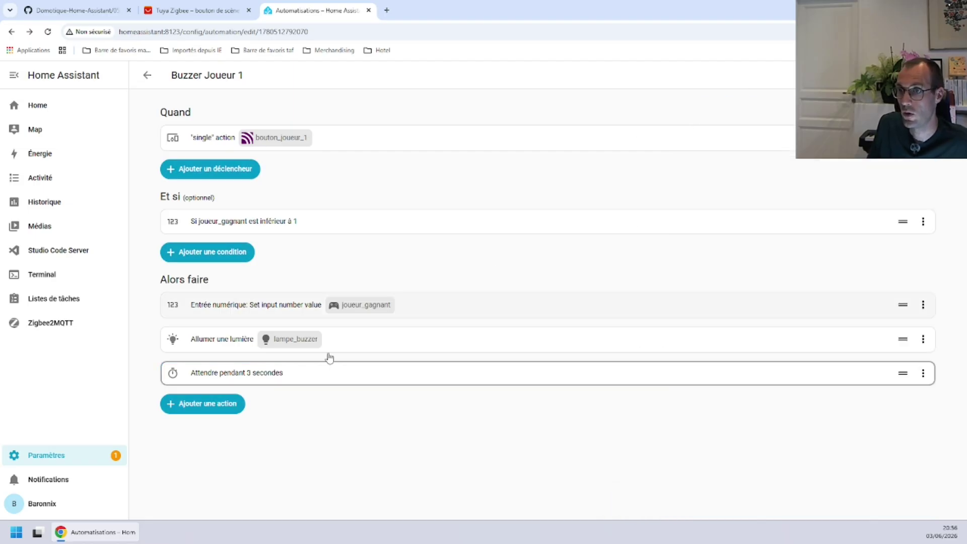
pyautogui.click(216, 408)
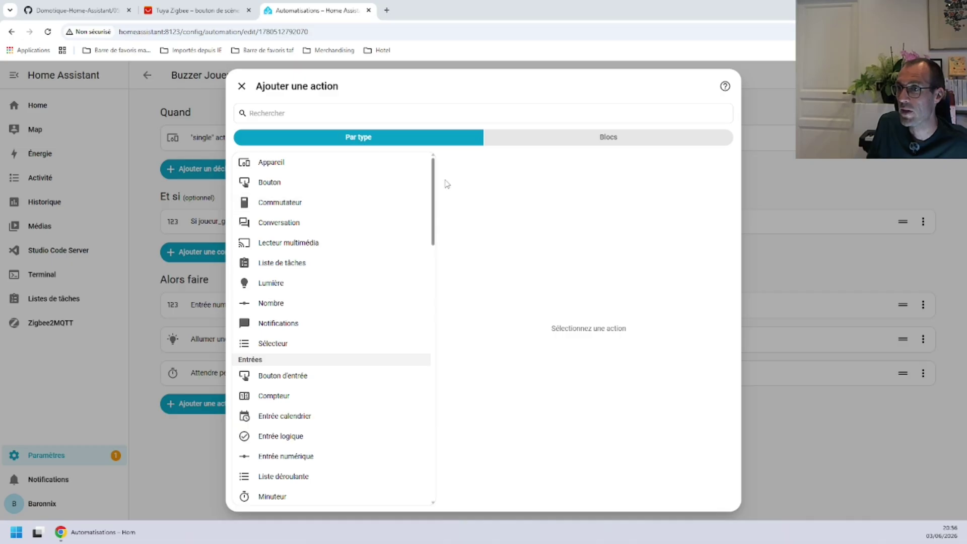
pyautogui.click(241, 106)
pyautogui.press('Escape')
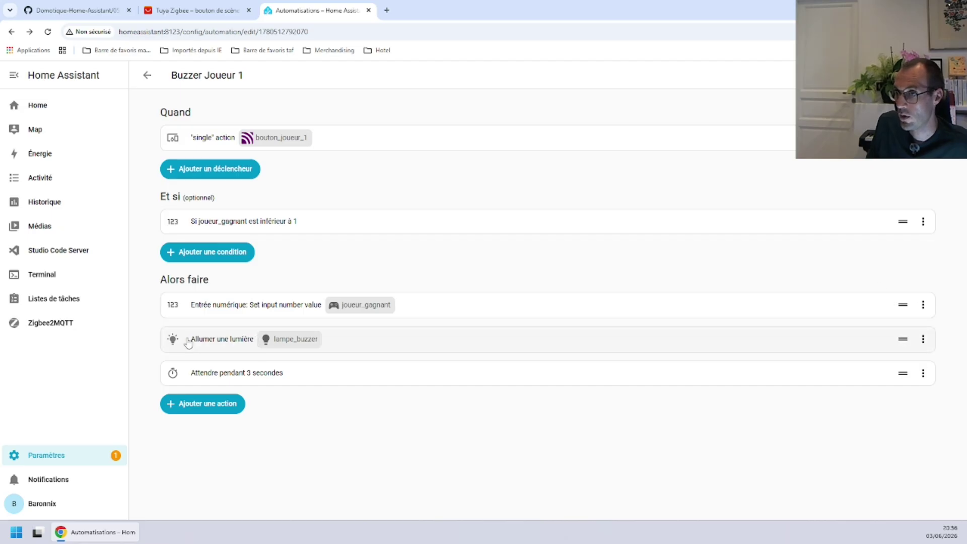
# Duplicate the lampe_buzzer light action and move the copy below the 3-second delay.
pyautogui.click(923, 339)
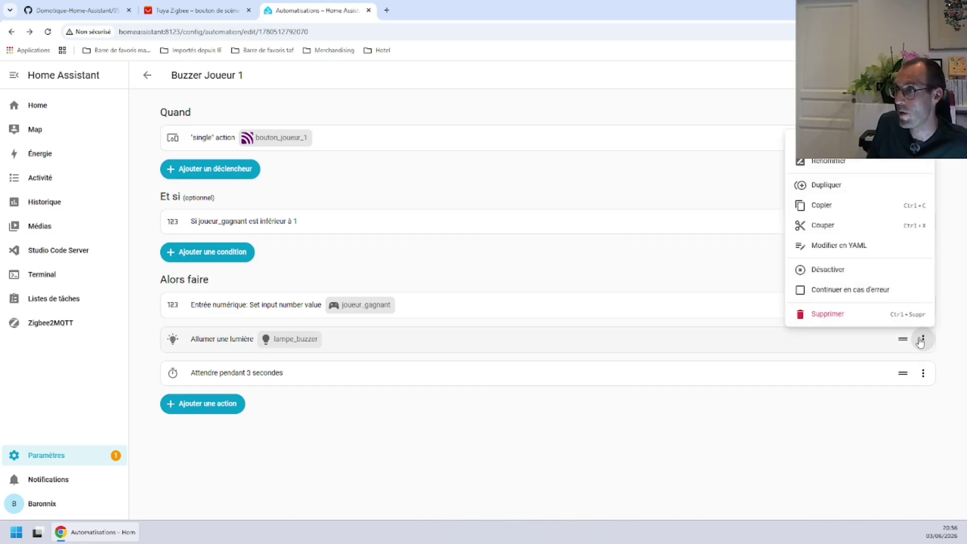
pyautogui.click(826, 185)
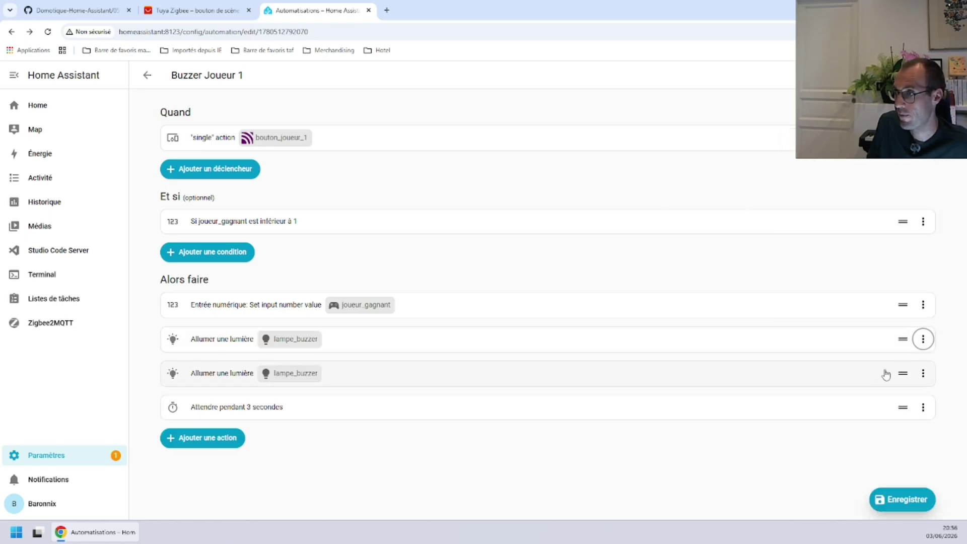
pyautogui.moveTo(809, 375); pyautogui.dragTo(792, 425)
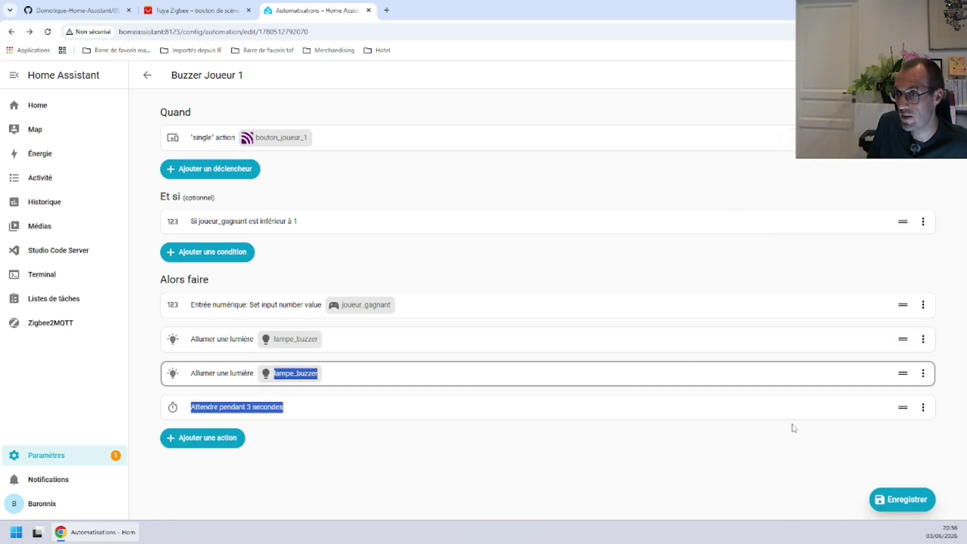
pyautogui.moveTo(902, 374); pyautogui.dragTo(904, 407)
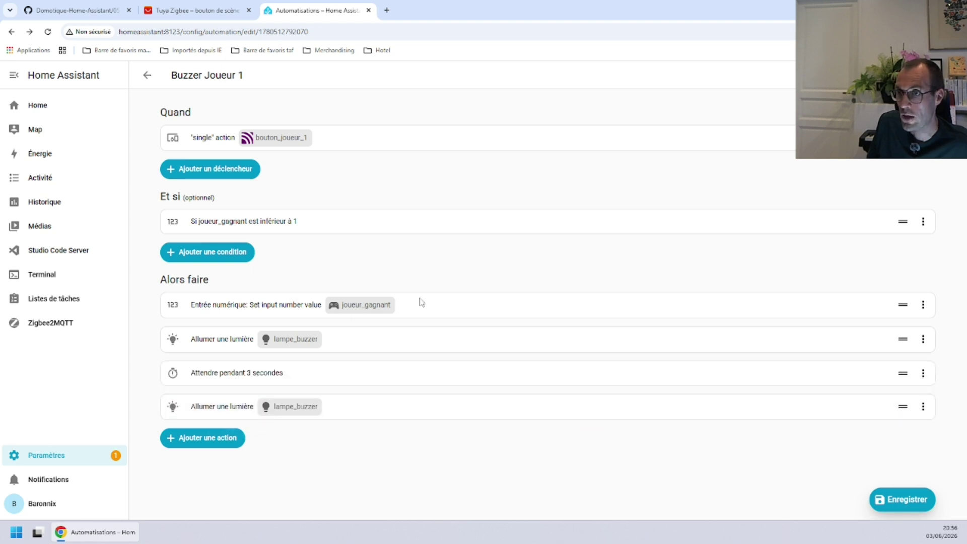
# Duplicate the joueur_gagnant number action and place one copy between the 3-second delay and the last light action.
pyautogui.click(923, 305)
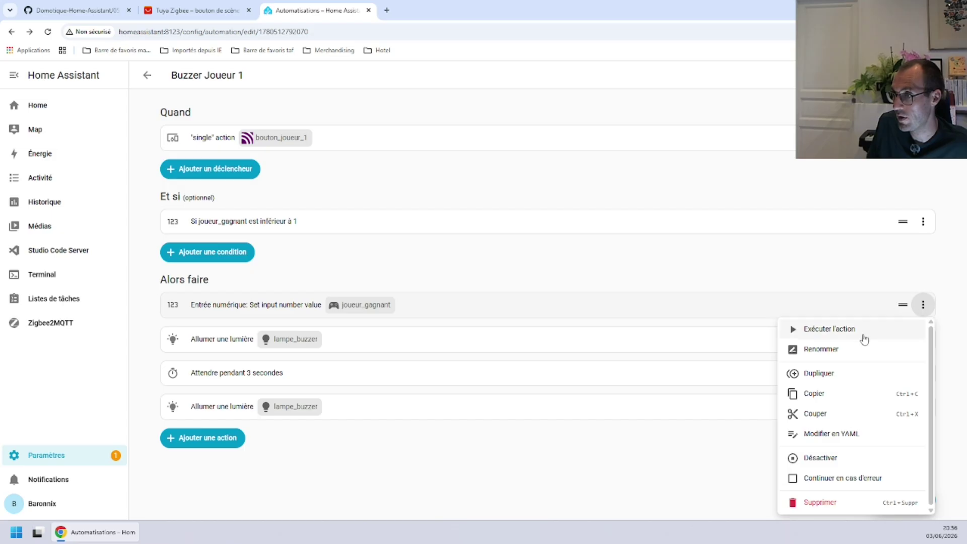
pyautogui.click(836, 371)
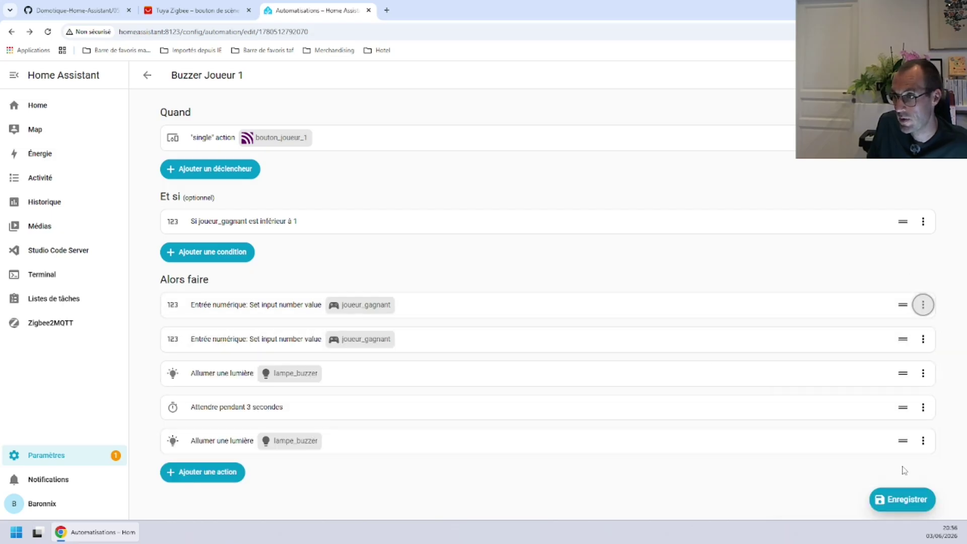
pyautogui.moveTo(902, 305); pyautogui.dragTo(894, 456)
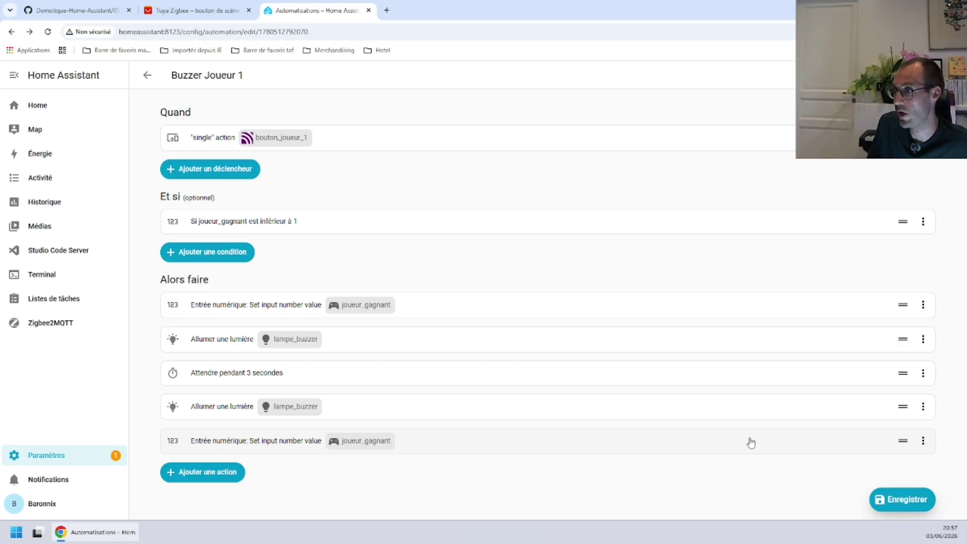
pyautogui.moveTo(902, 439); pyautogui.dragTo(880, 408)
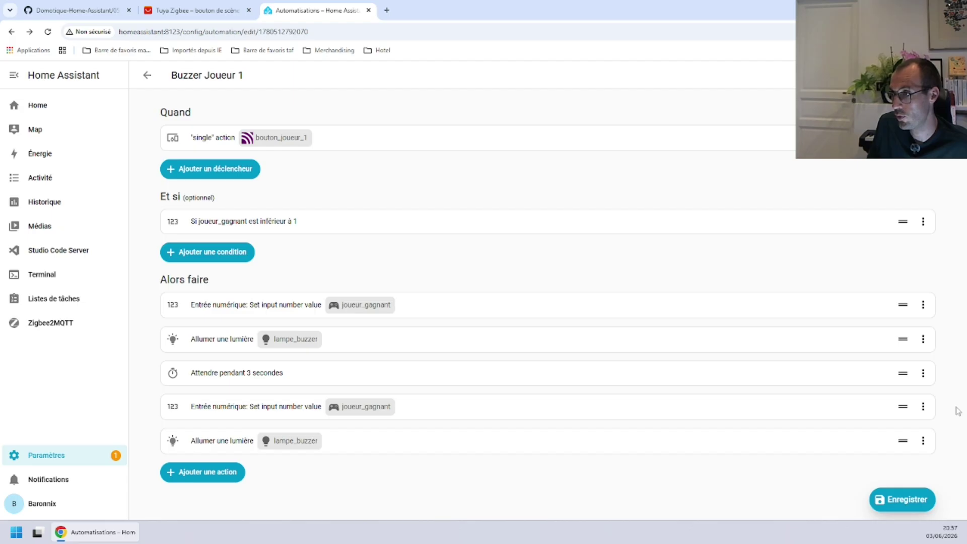
# Set the value of the joueur_gagnant action after the delay to 0 and save the automation.
pyautogui.click(810, 407)
pyautogui.doubleClick(753, 310)
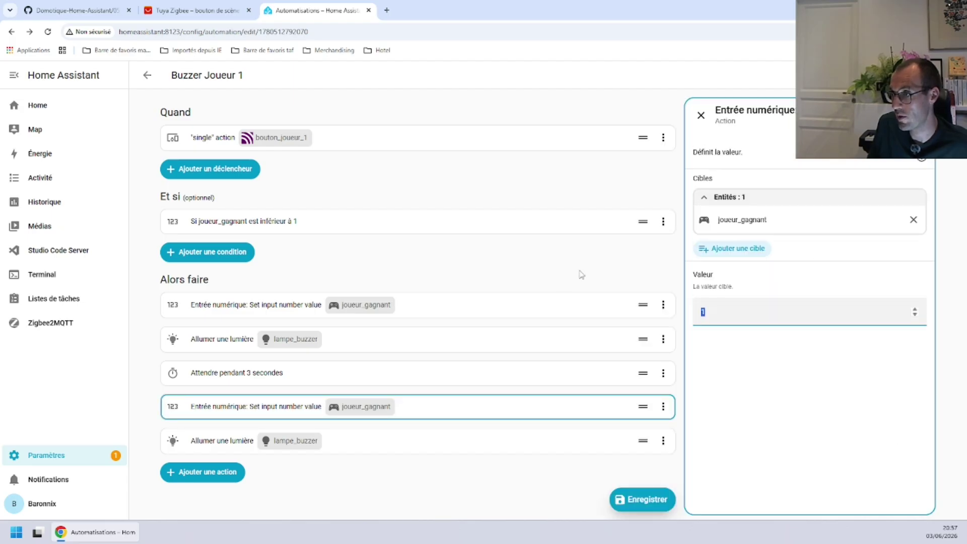
pyautogui.click(647, 490)
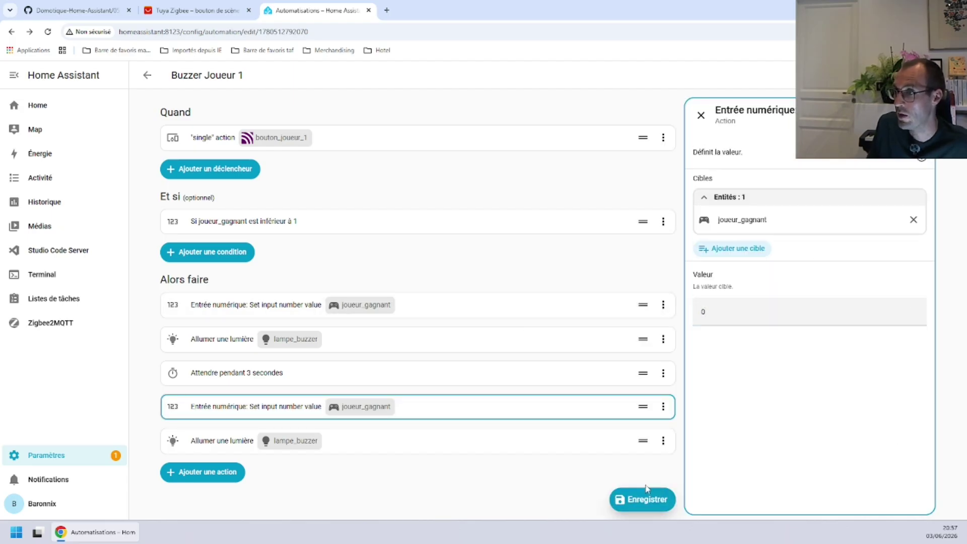
pyautogui.click(701, 115)
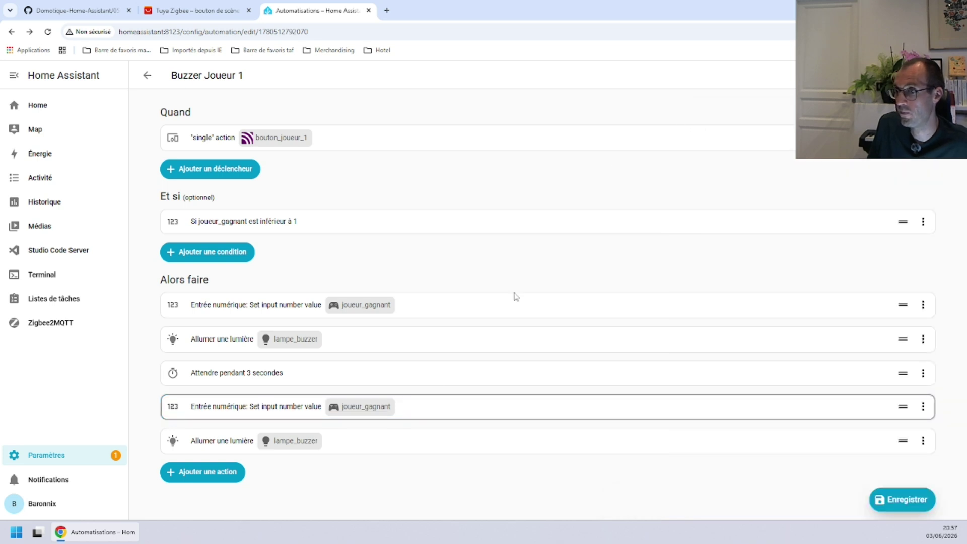
# In the last lampe_buzzer action, disable the colour option, enable the colour temperature and raise it slightly from the warmest end.
pyautogui.click(350, 444)
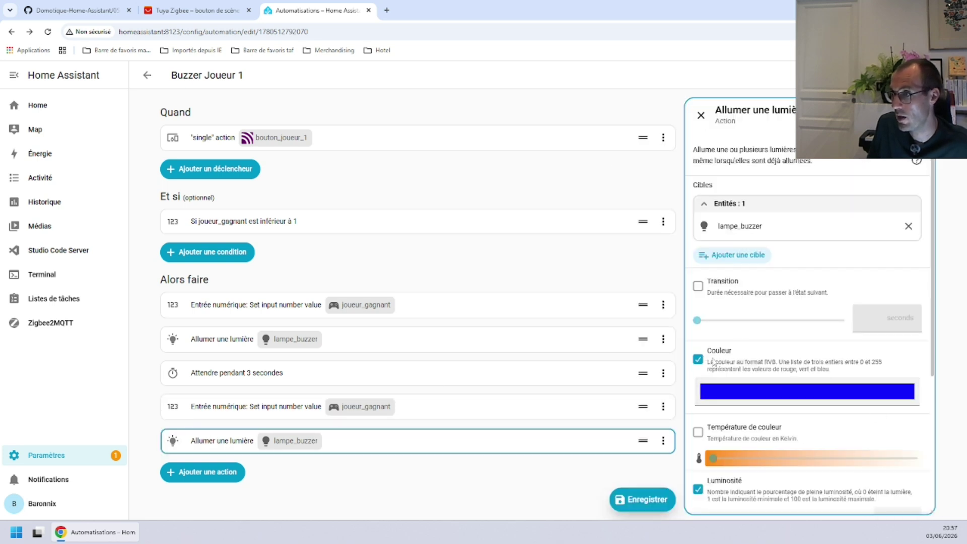
pyautogui.click(697, 359)
pyautogui.click(697, 432)
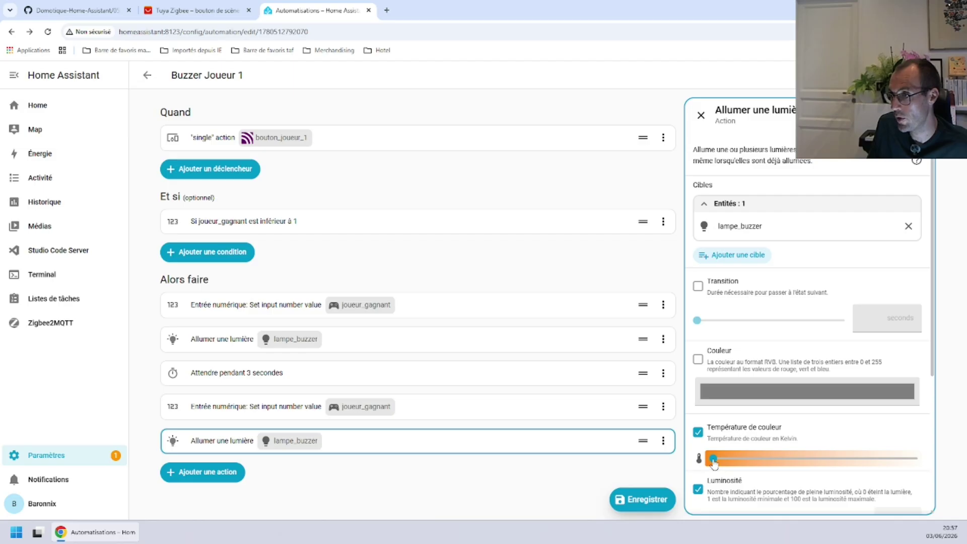
pyautogui.moveTo(714, 463); pyautogui.dragTo(741, 466)
# Edit the last lampe_buzzer action in YAML to set color_temp_kelvin to 2700 and save the automation.
pyautogui.click(919, 115)
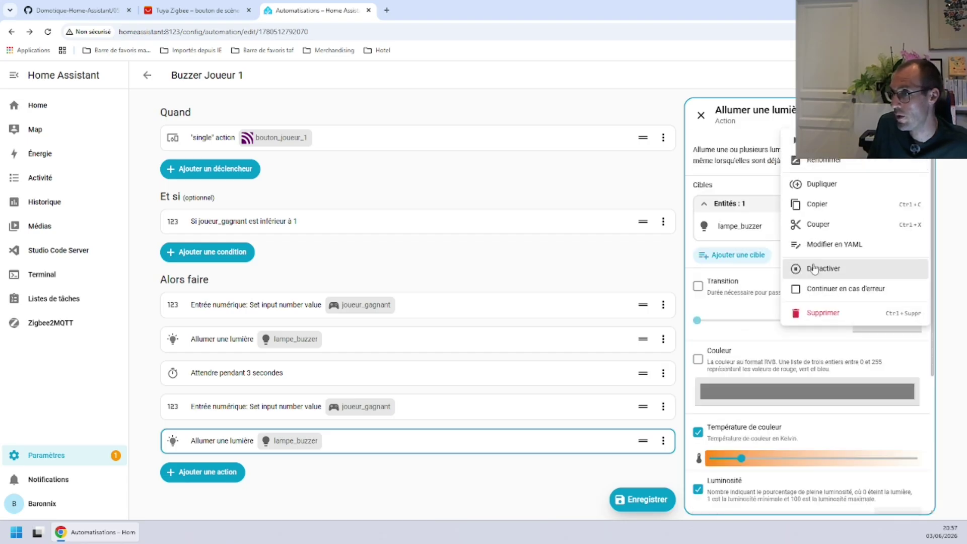
pyautogui.click(811, 244)
pyautogui.click(805, 241)
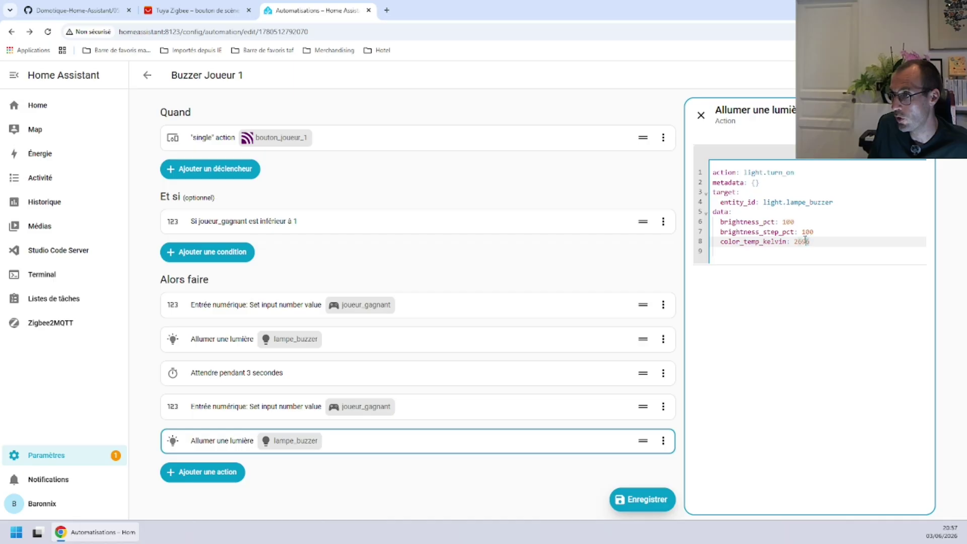
pyautogui.write('70')
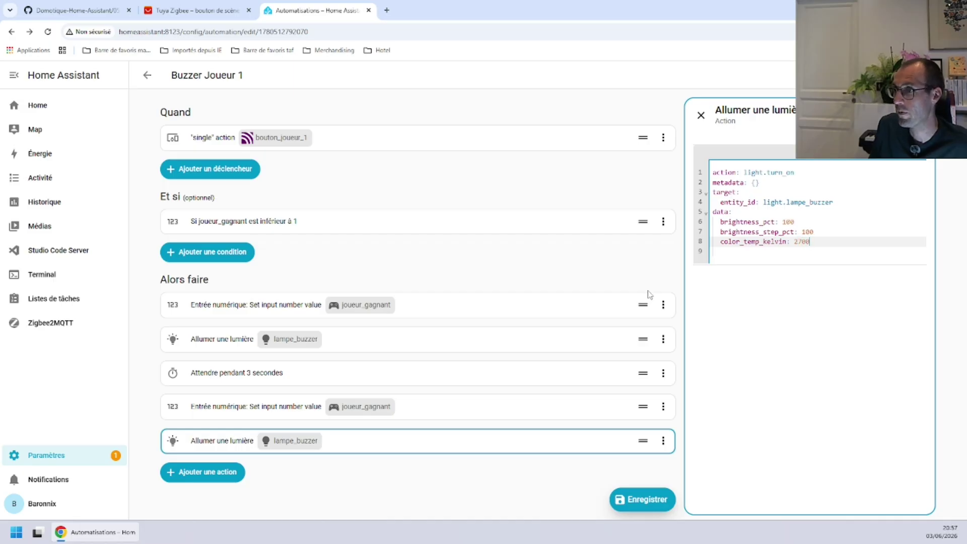
pyautogui.click(653, 503)
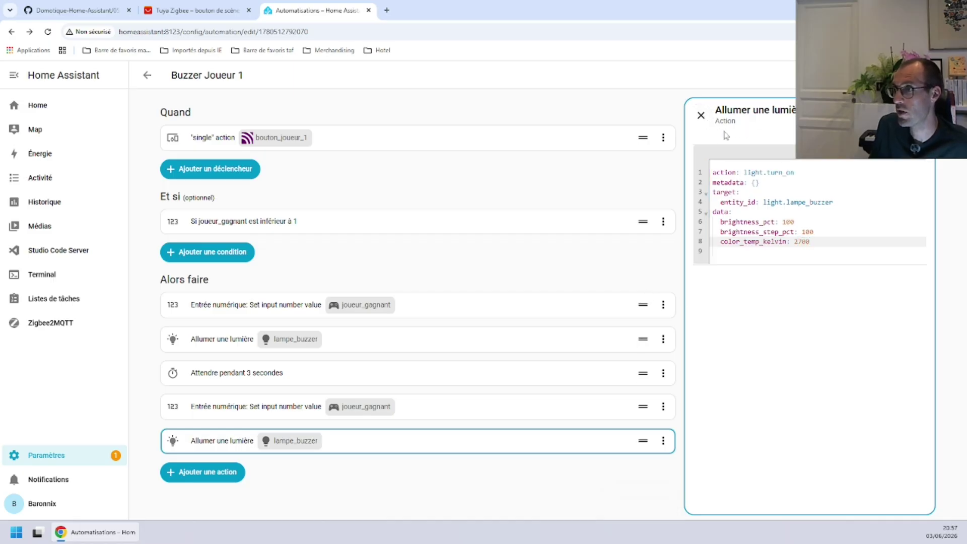
pyautogui.click(700, 115)
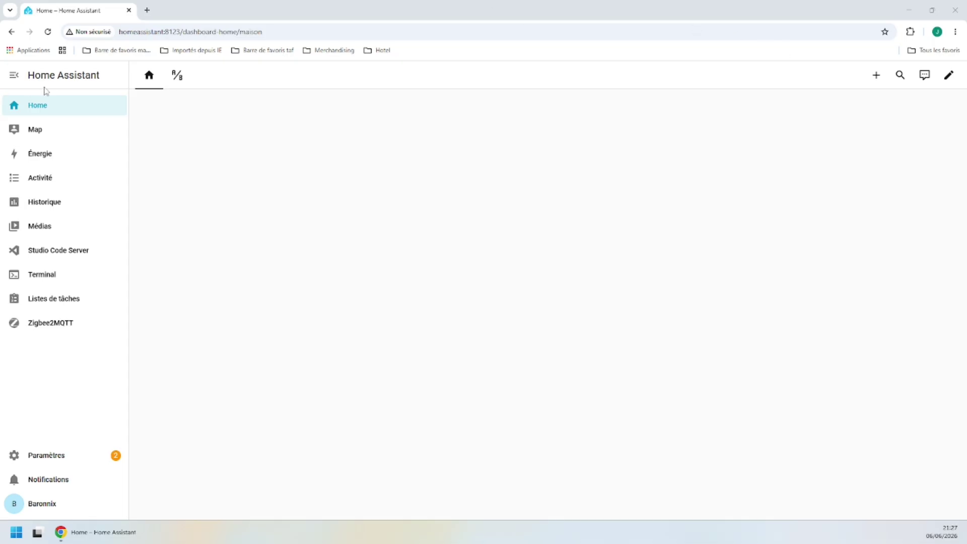
# Add a new view to the Home dashboard with the Maçonnerie layout and the title "buzzer".
pyautogui.click(949, 77)
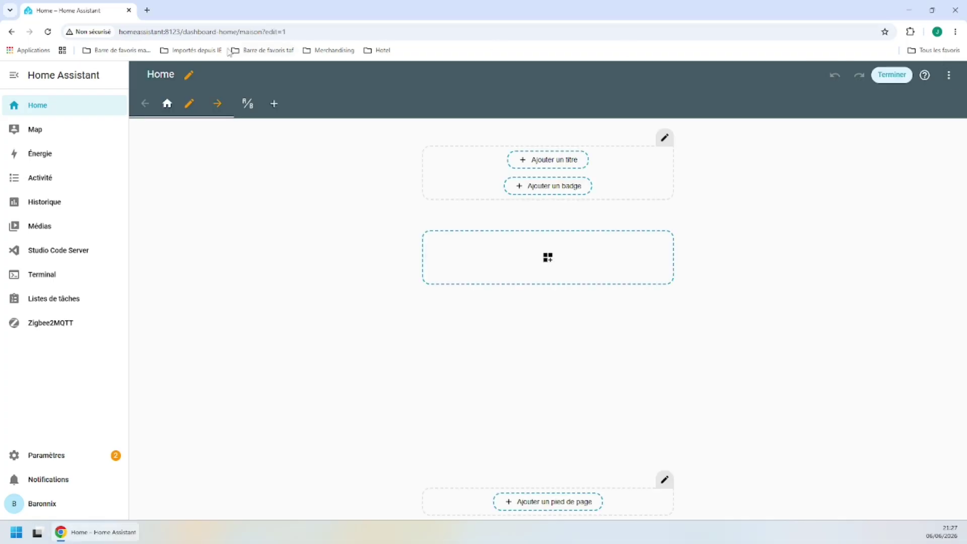
pyautogui.click(274, 104)
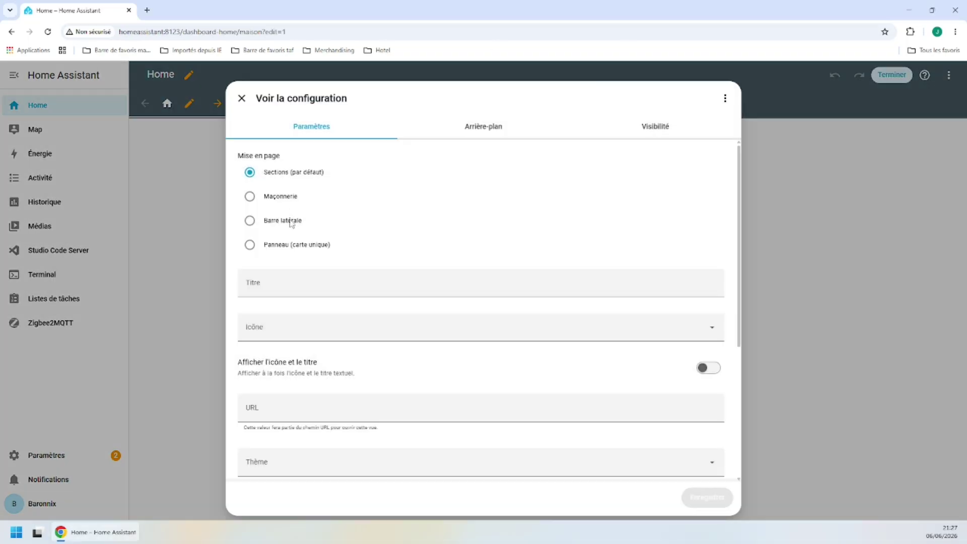
pyautogui.click(249, 197)
pyautogui.click(271, 284)
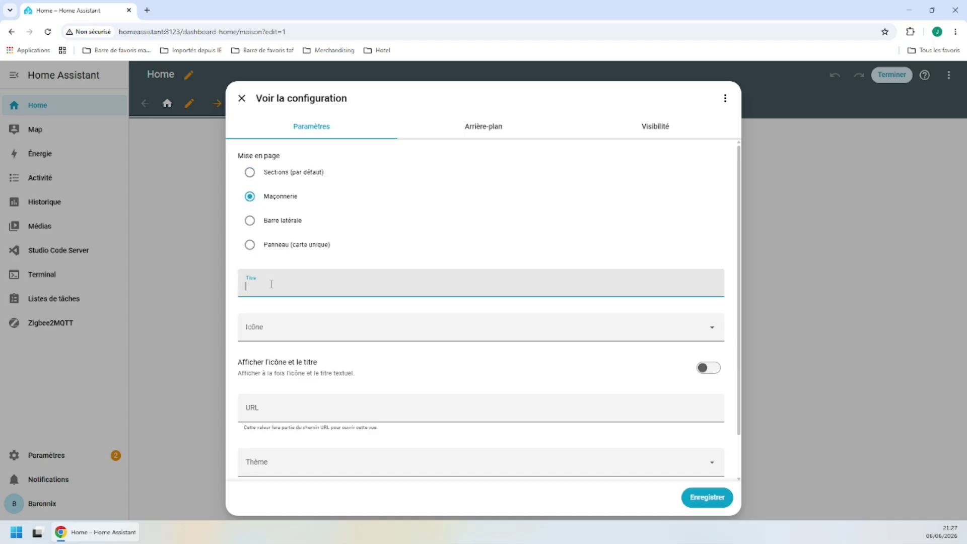
pyautogui.write('buu')
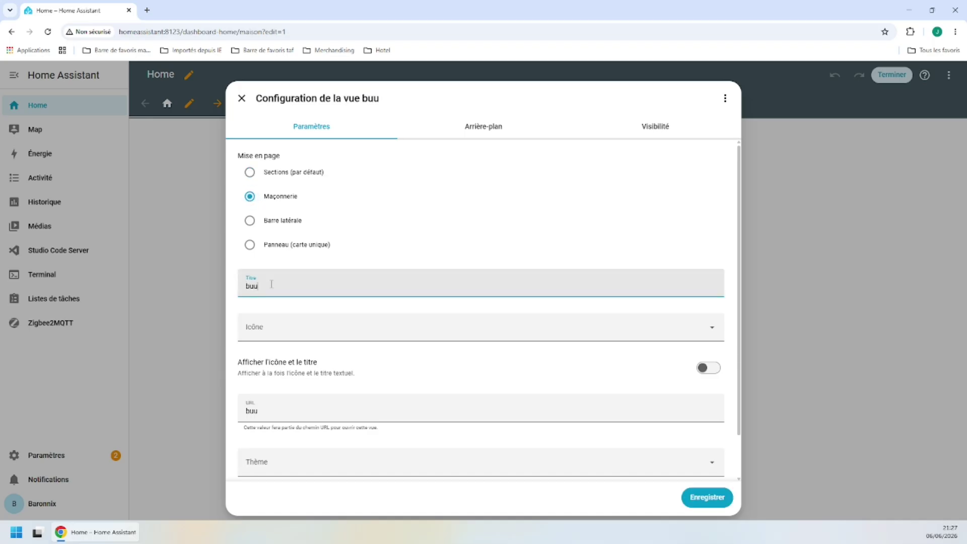
# Give the buzzer view the icon mdi:gamepad-variant-outline.
pyautogui.click(278, 330)
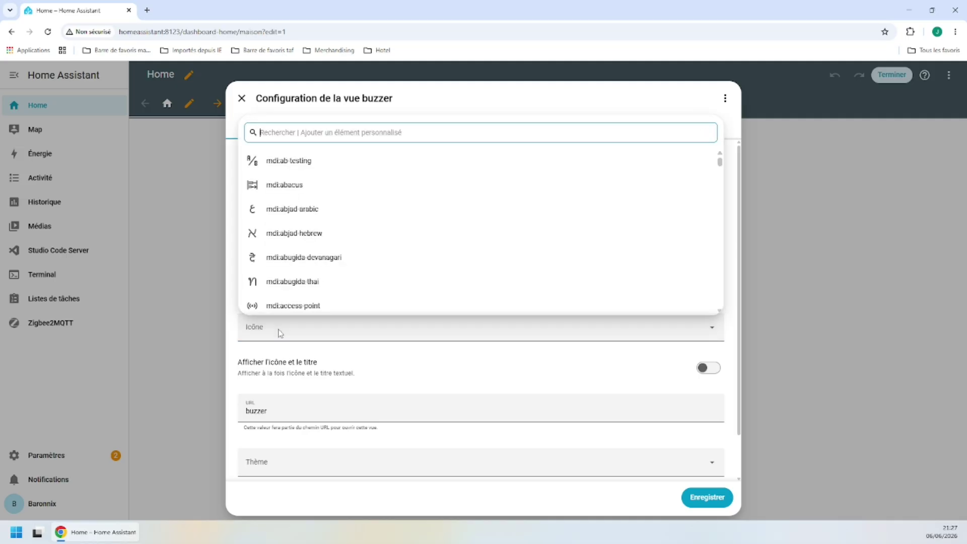
pyautogui.write('gamepad')
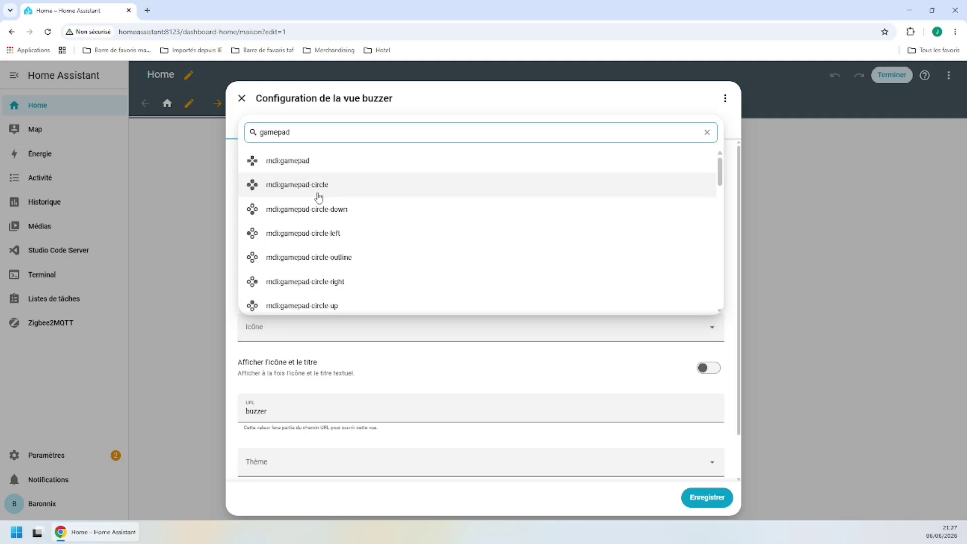
pyautogui.scroll(-6, 314, 212)
pyautogui.scroll(-3, 314, 213)
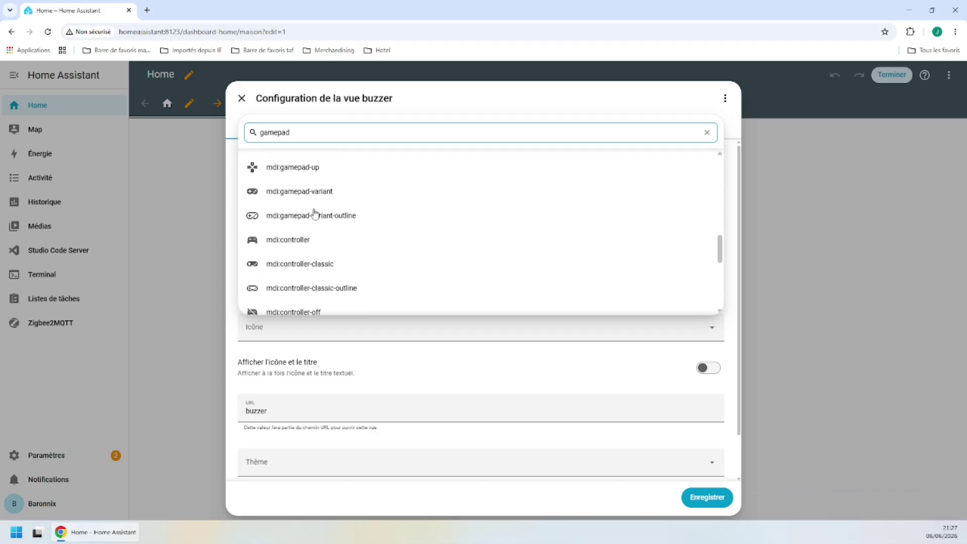
pyautogui.click(313, 214)
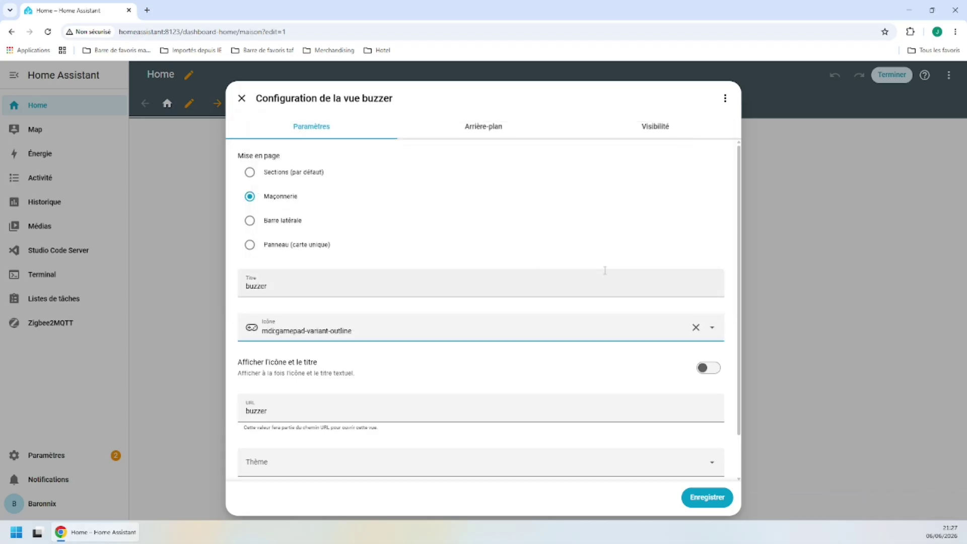
# Save the buzzer view, start a new card by entity, and select joueur_gagnant and tempo_joueur_gagnant for it.
pyautogui.click(702, 502)
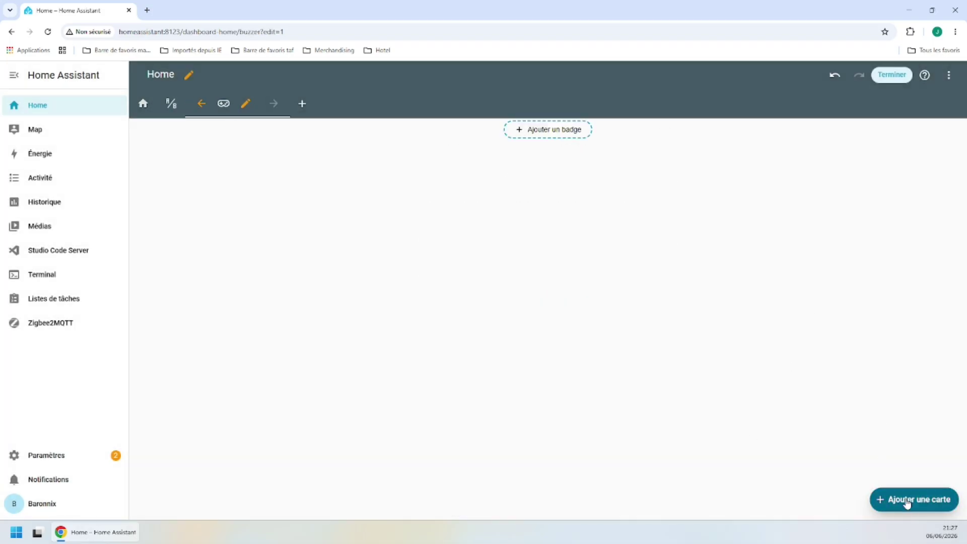
pyautogui.click(912, 500)
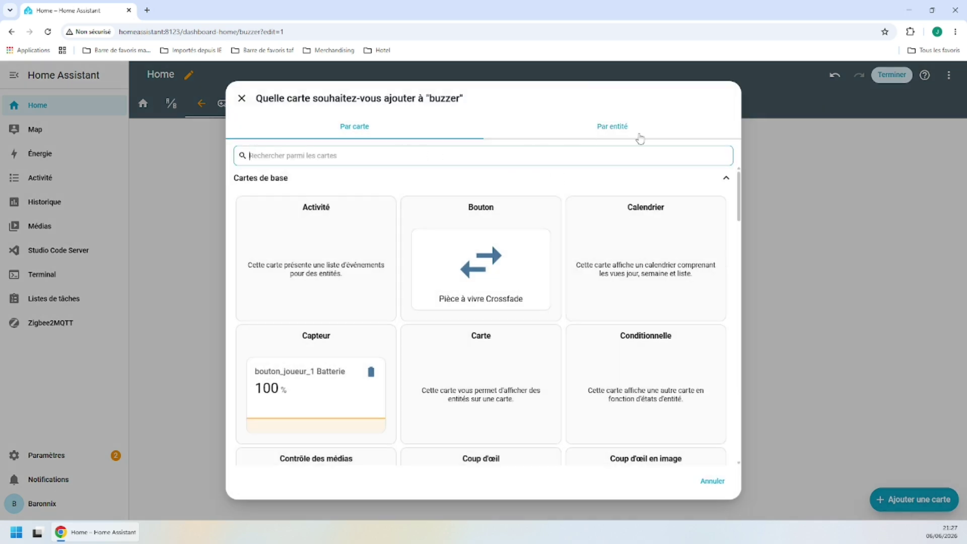
pyautogui.click(625, 134)
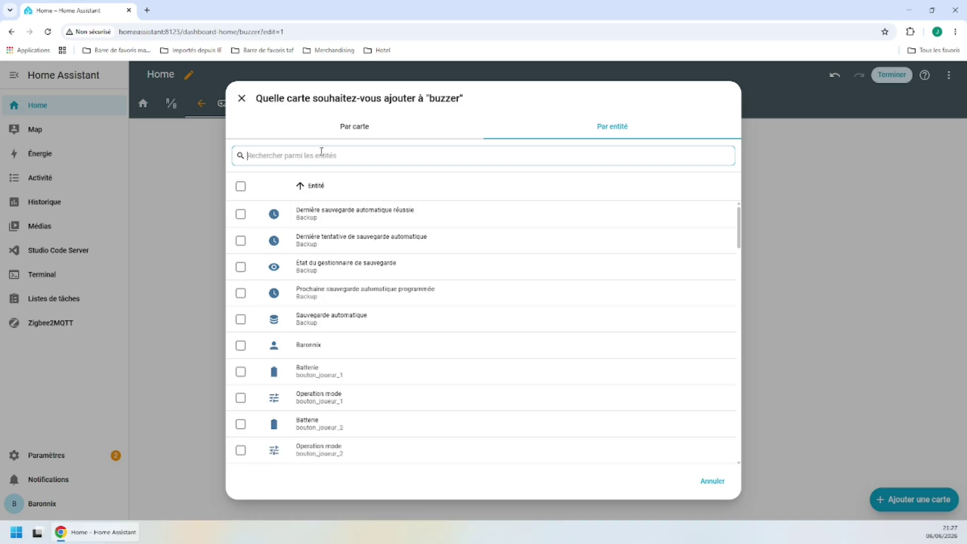
pyautogui.write('joueu')
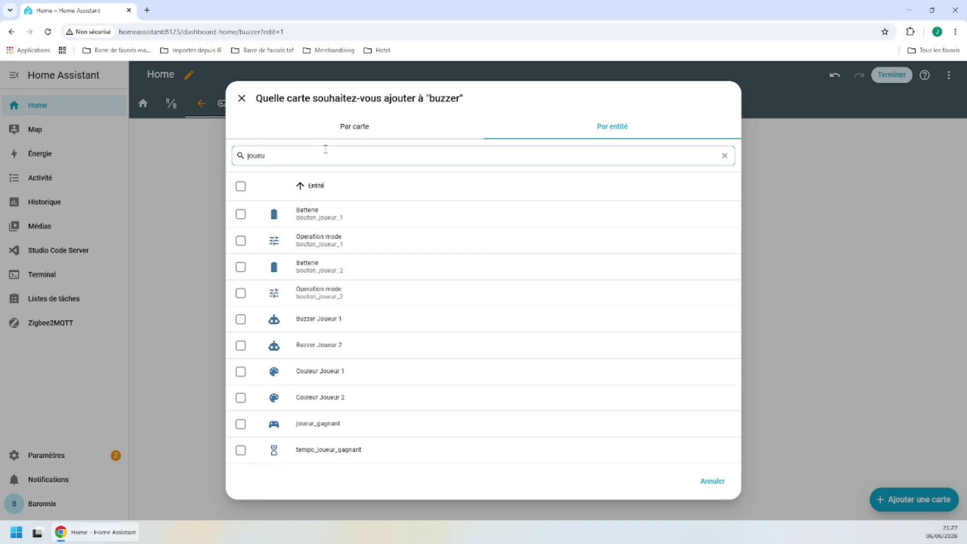
pyautogui.click(241, 424)
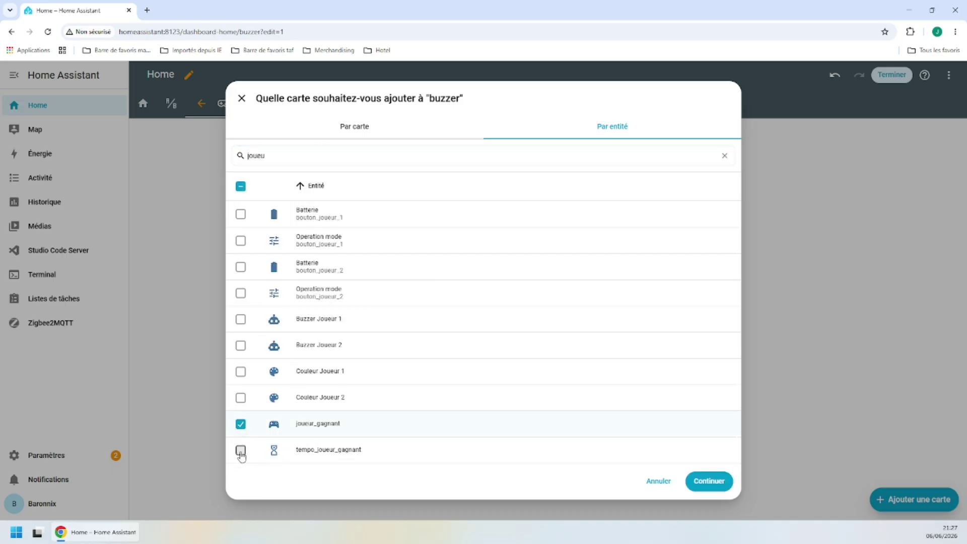
pyautogui.click(240, 450)
# Include lampe_buzzer in the card's entities, add the suggested card to the dashboard and finish editing.
pyautogui.doubleClick(289, 154)
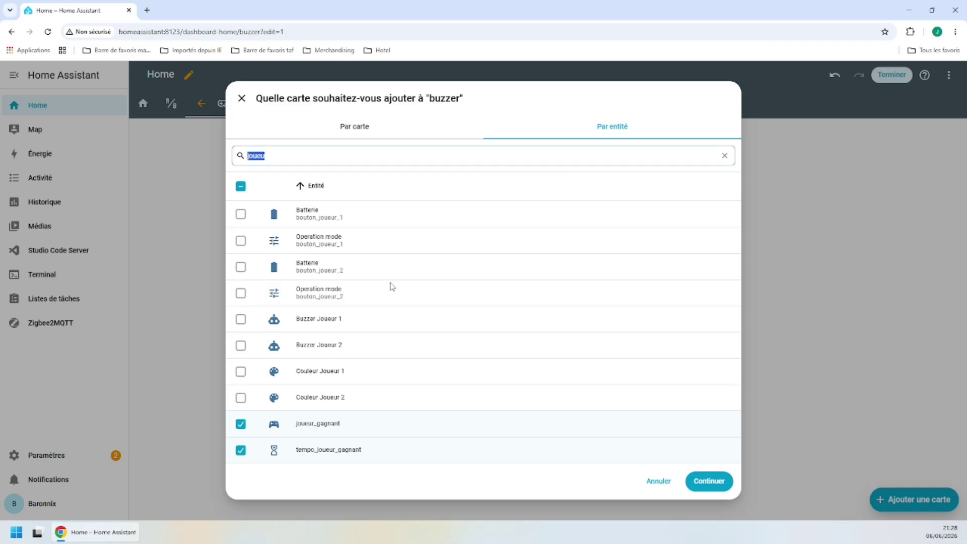
pyautogui.write('lampe')
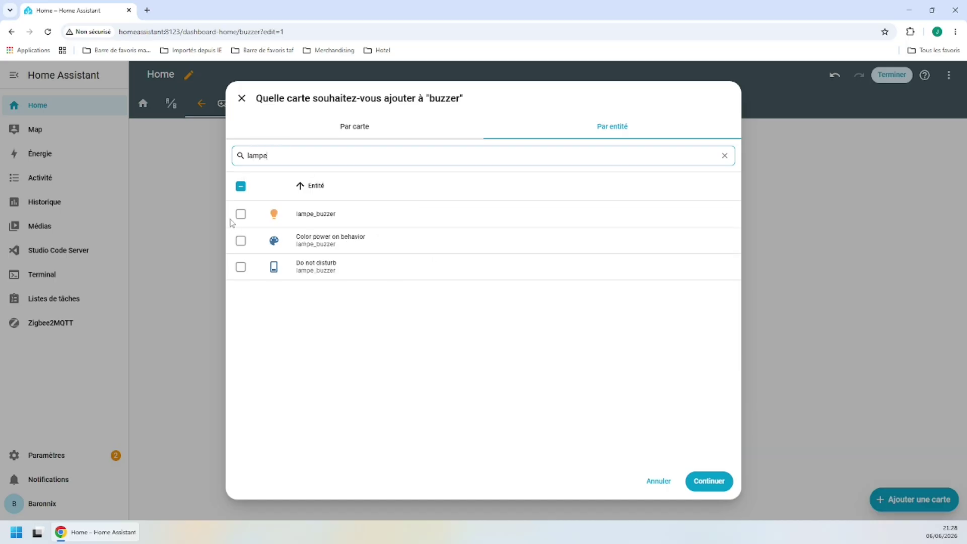
pyautogui.click(240, 214)
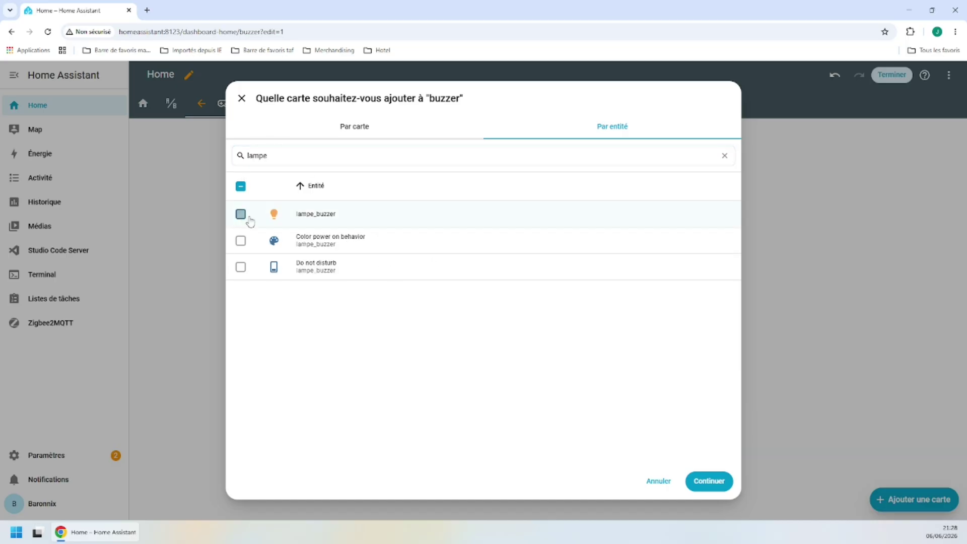
pyautogui.click(709, 481)
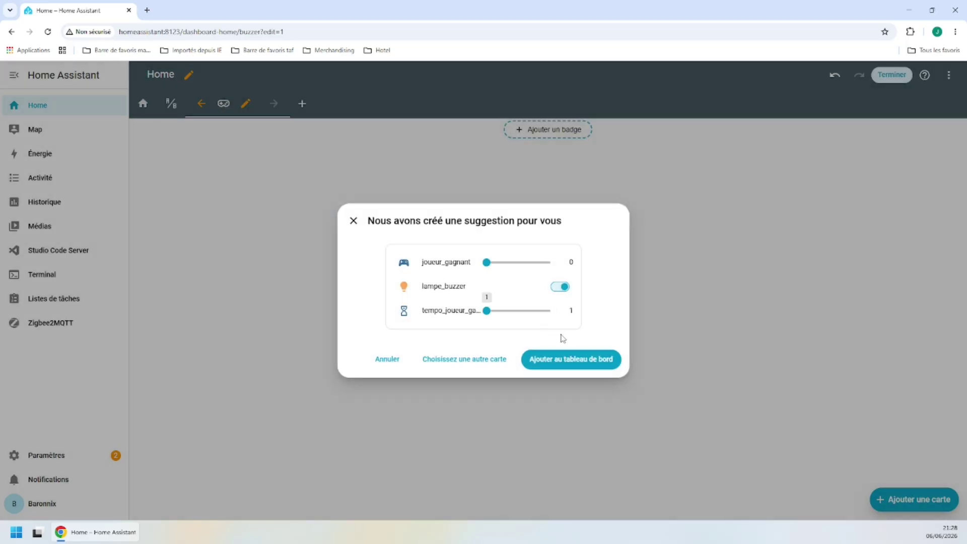
pyautogui.click(572, 366)
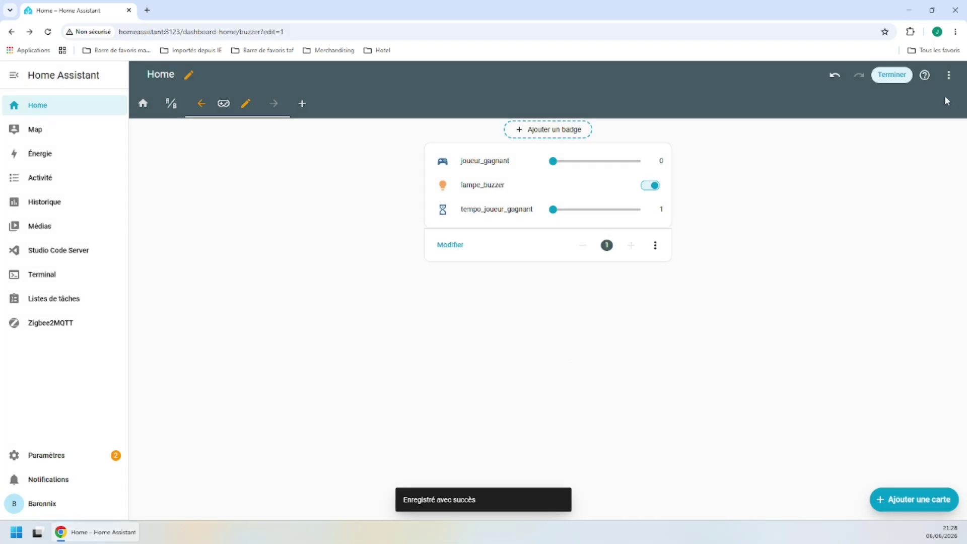
pyautogui.click(890, 76)
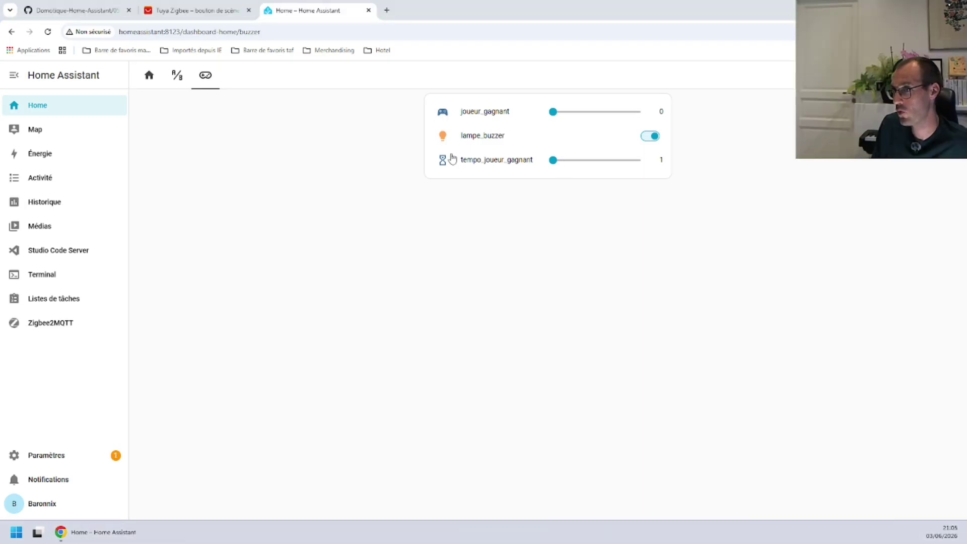
# Examine the entity ID in the settings of tempo_joueur_gagnant, including its input_number prefix, and close the entity dialog.
pyautogui.click(487, 160)
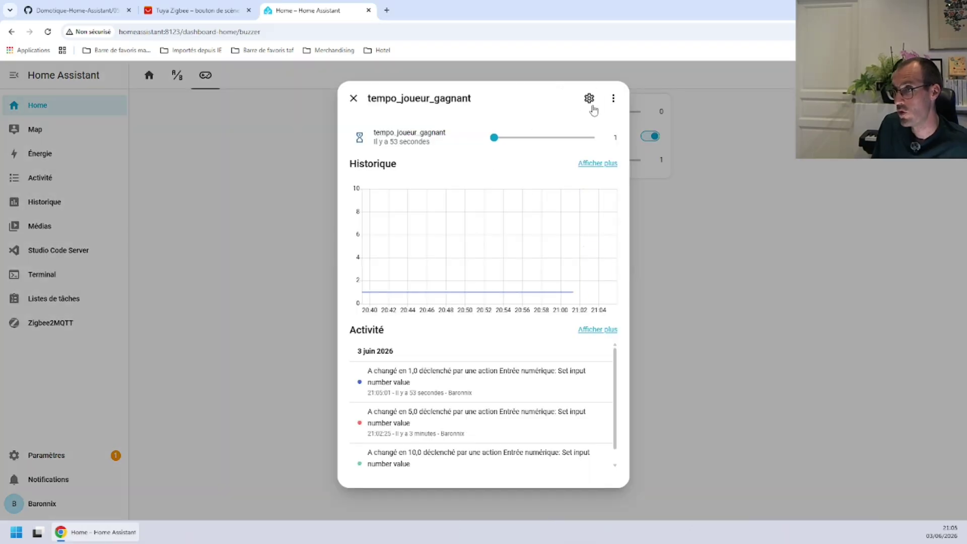
pyautogui.click(588, 99)
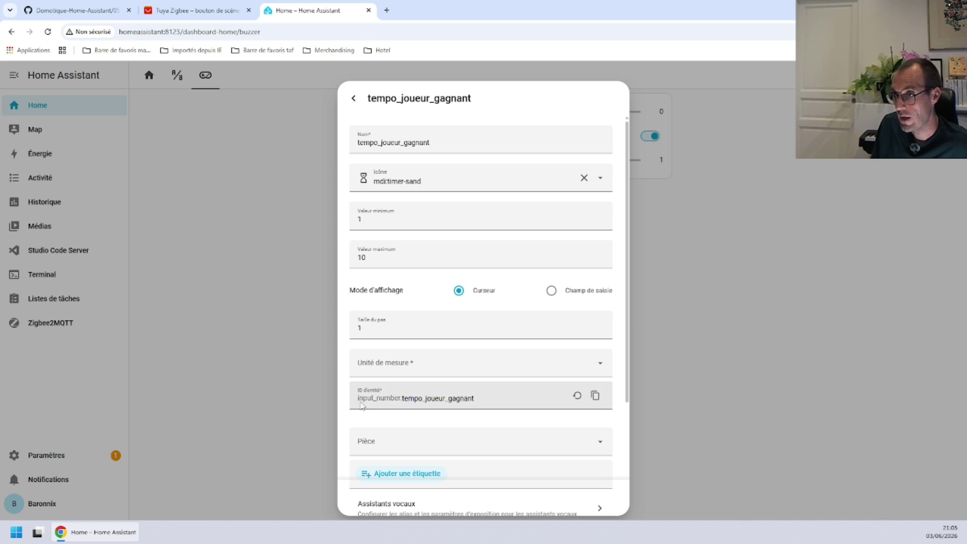
pyautogui.doubleClick(399, 401)
pyautogui.click(436, 397)
pyautogui.doubleClick(435, 398)
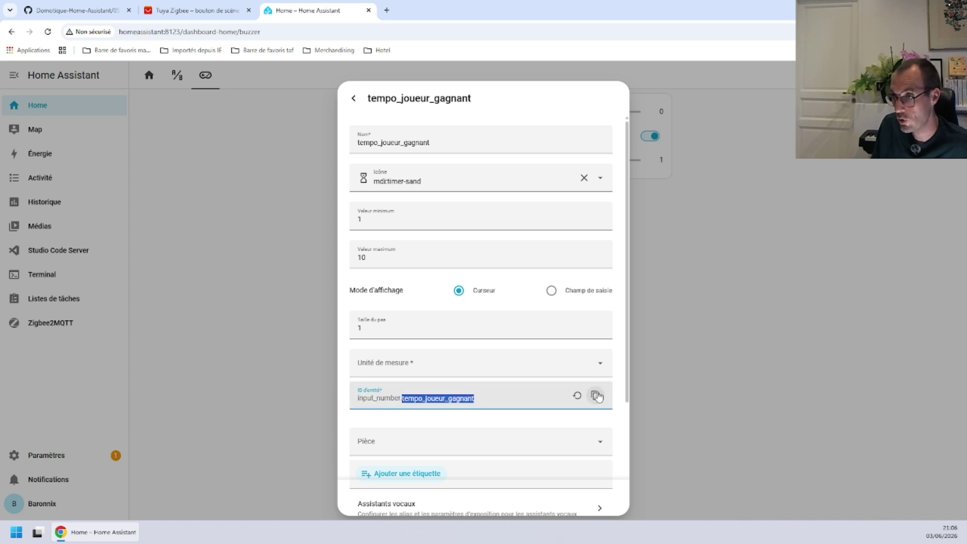
pyautogui.click(358, 397)
pyautogui.moveTo(358, 398); pyautogui.dragTo(402, 398)
pyautogui.doubleClick(467, 403)
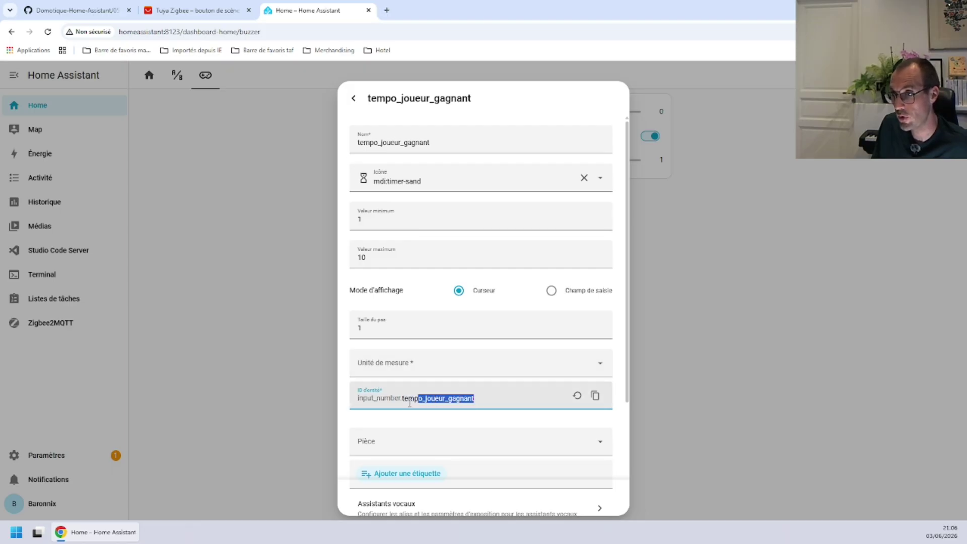
pyautogui.click(354, 98)
pyautogui.click(113, 278)
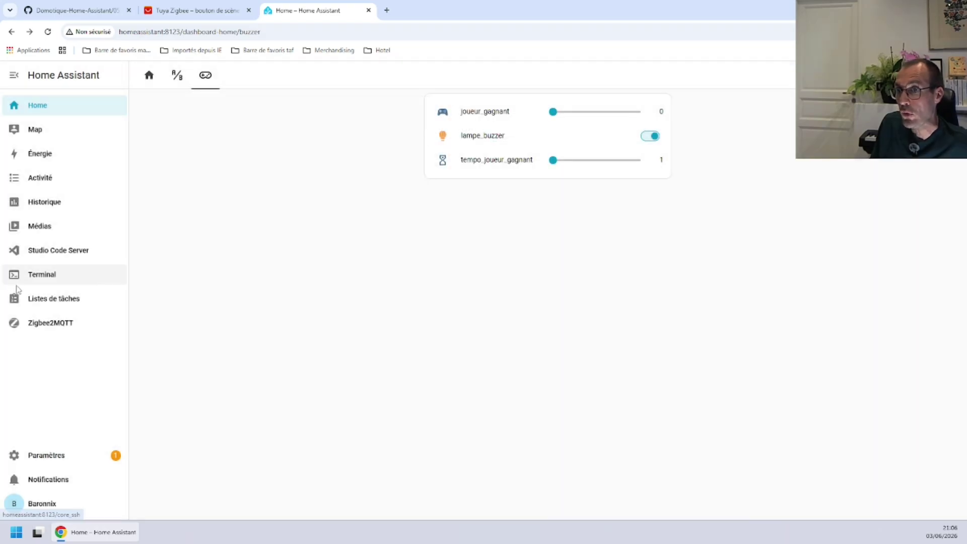
# Open the Buzzer Joueur 1 automation for editing.
pyautogui.click(50, 251)
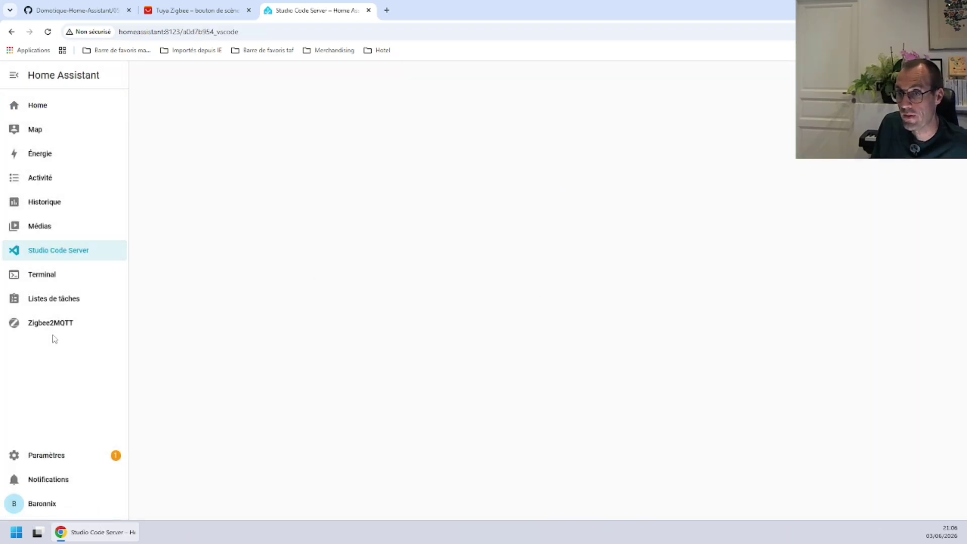
pyautogui.click(50, 456)
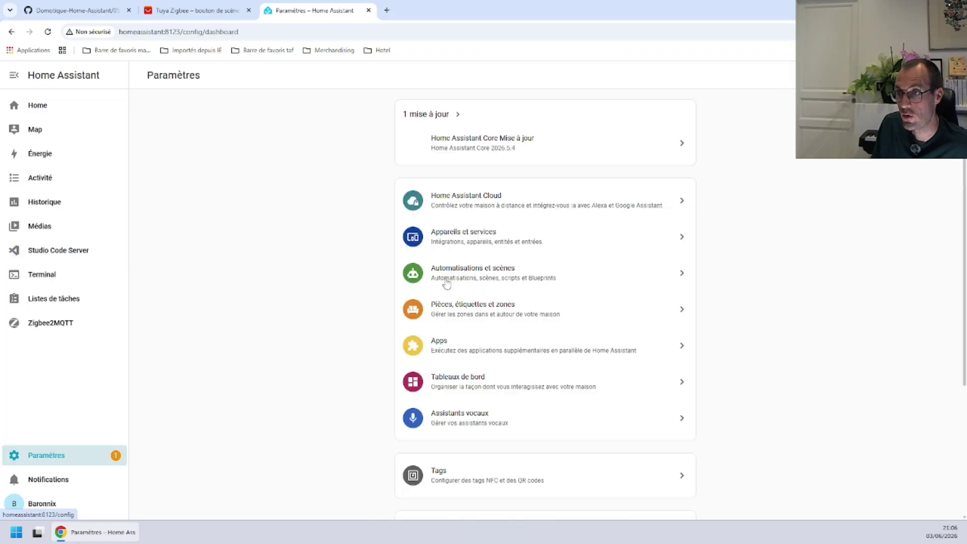
pyautogui.click(484, 272)
pyautogui.click(186, 192)
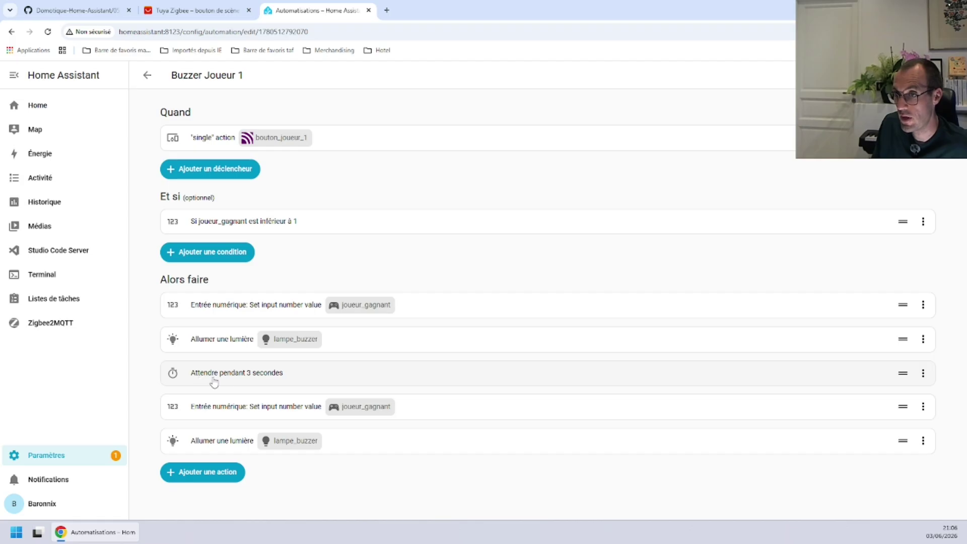
# Edit the wait action in YAML, setting its seconds to "{{ states('input_number.tempo_joueur_gagnant') }}".
pyautogui.click(244, 379)
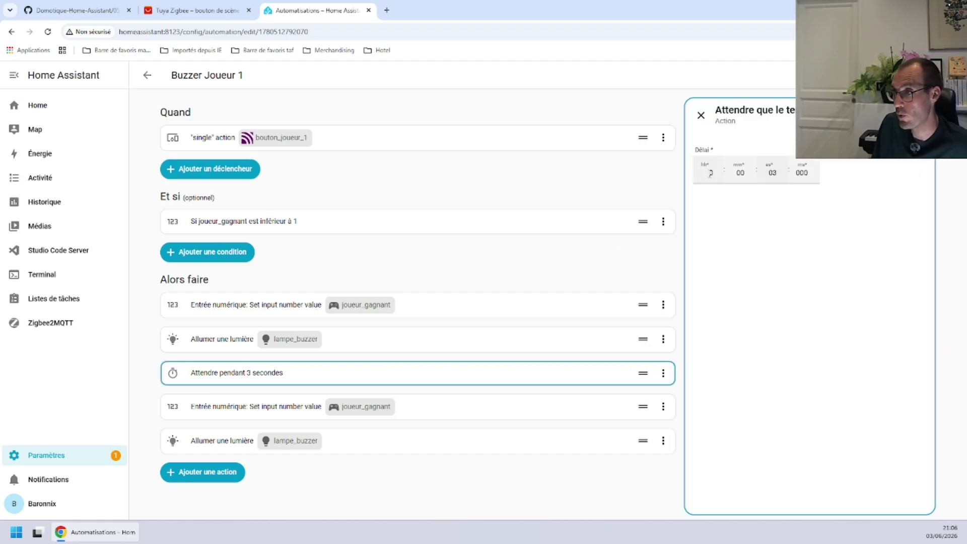
pyautogui.click(921, 115)
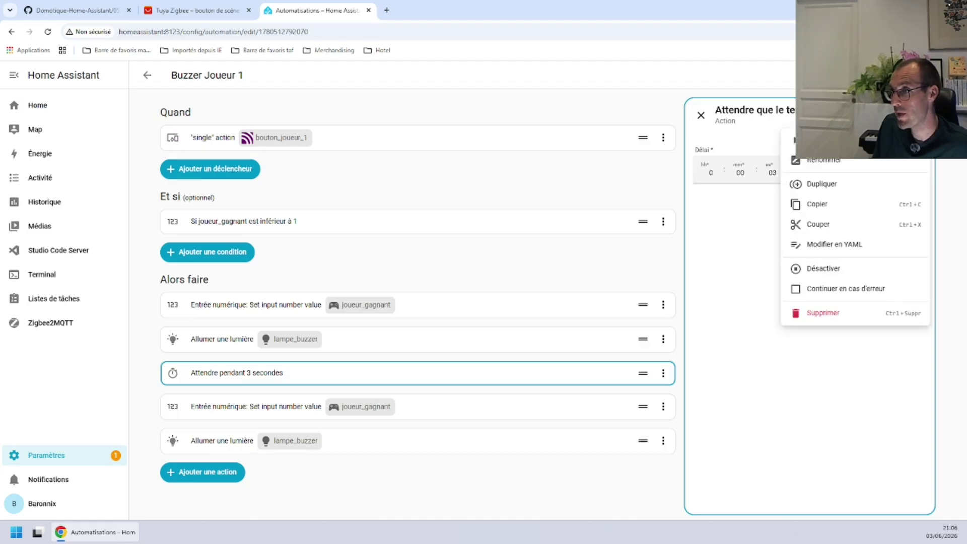
pyautogui.click(840, 251)
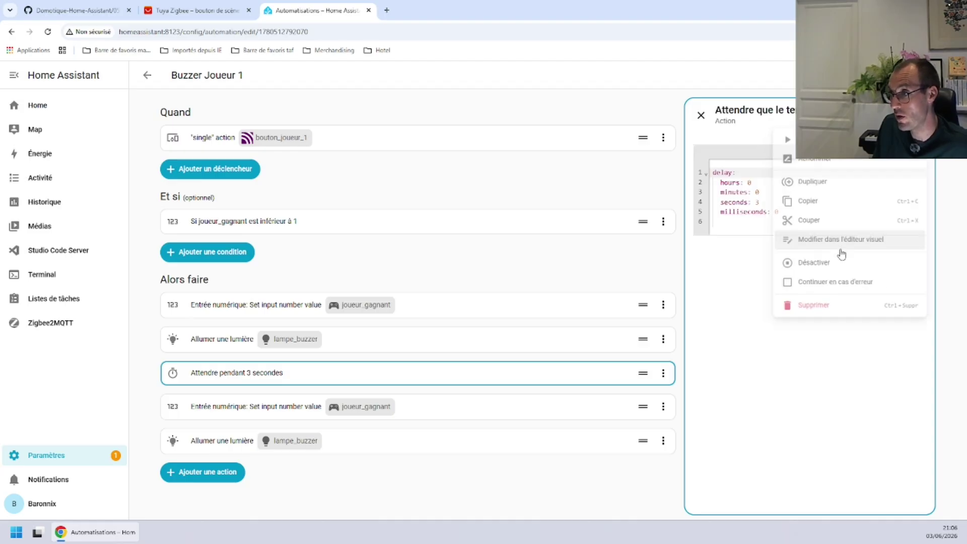
pyautogui.doubleClick(758, 201)
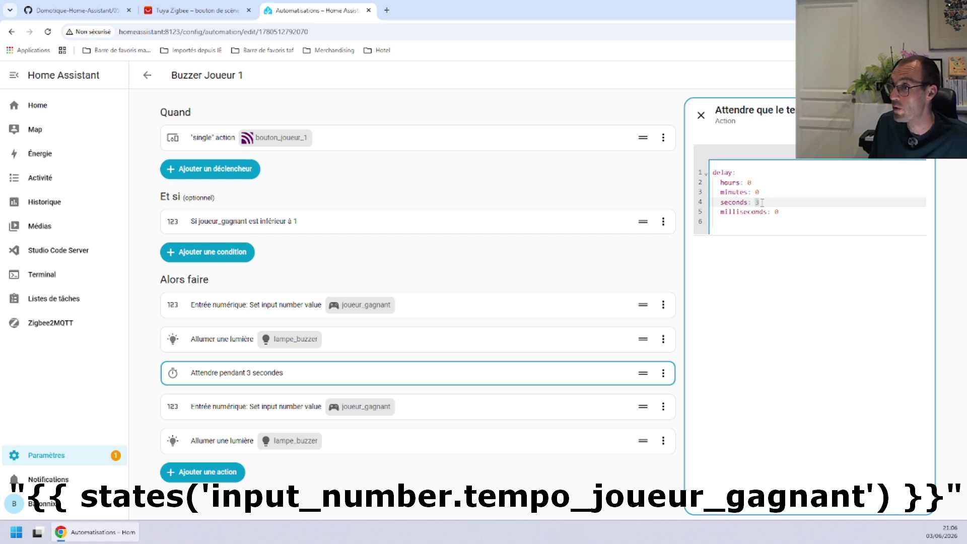
pyautogui.hotkey('ctrl', 'v')
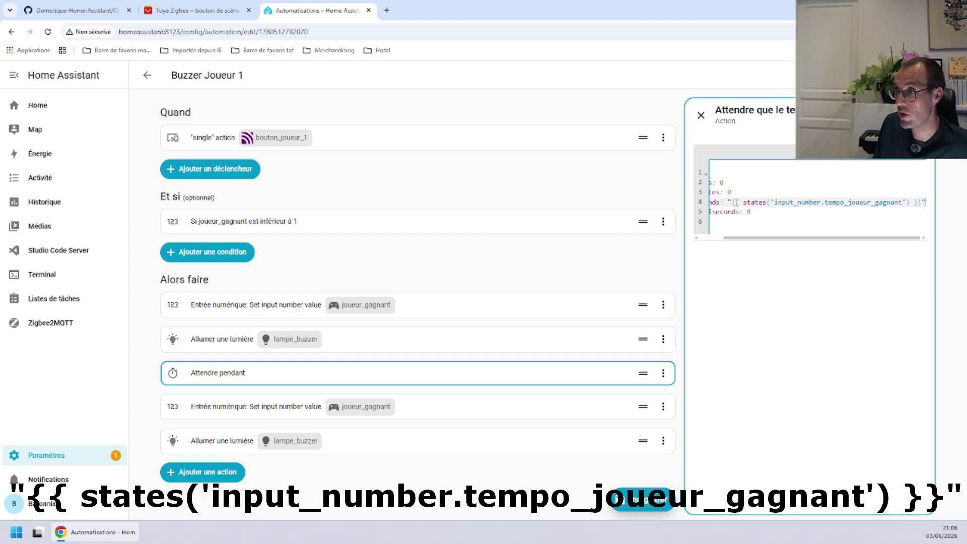
pyautogui.moveTo(792, 199)
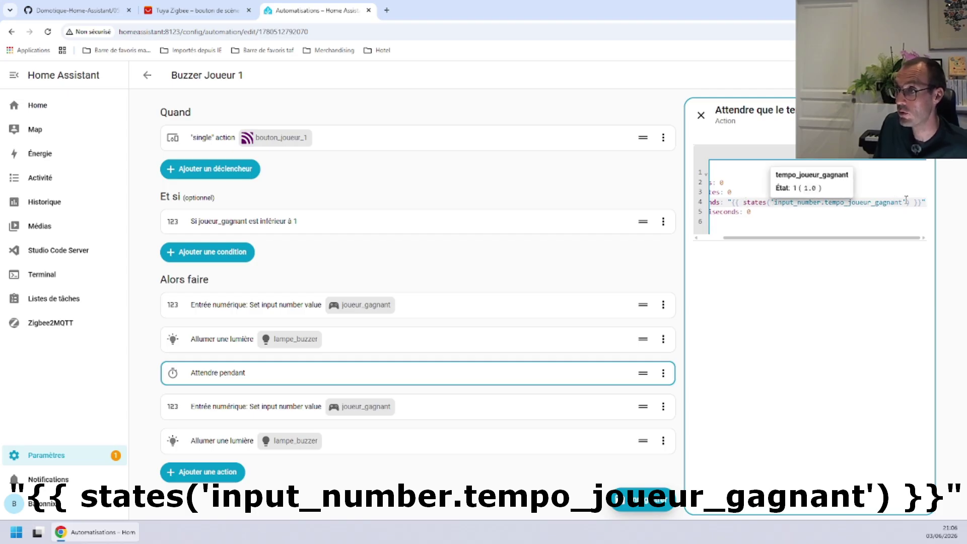
pyautogui.click(762, 233)
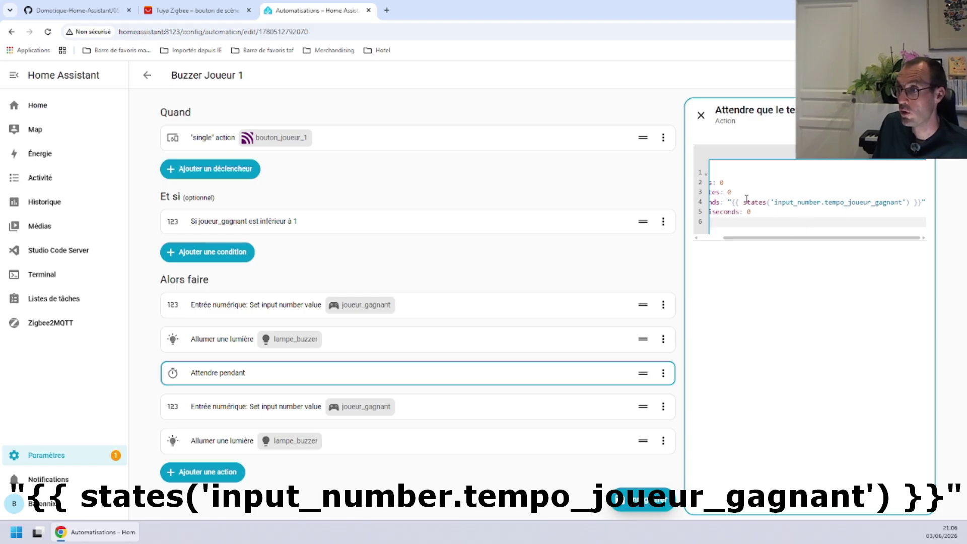
pyautogui.moveTo(745, 201); pyautogui.dragTo(875, 200)
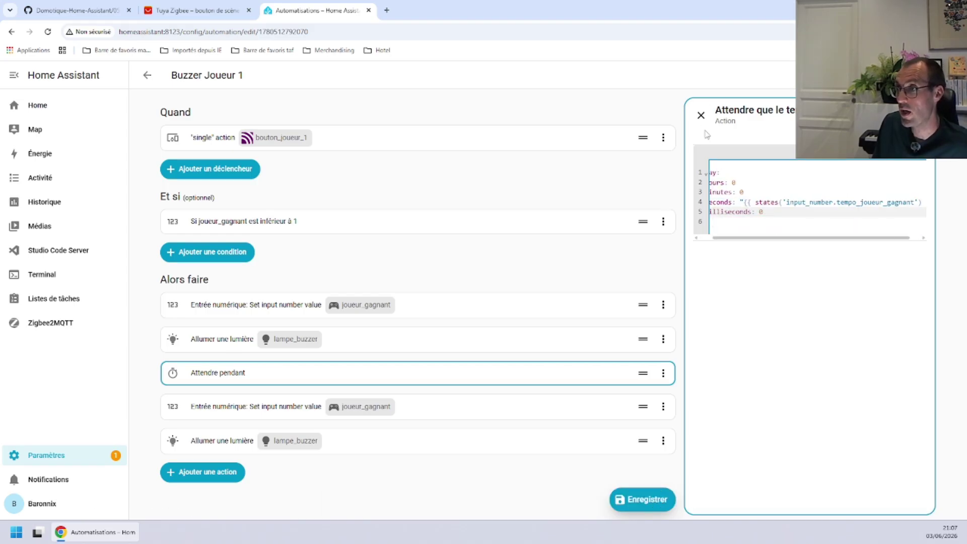
pyautogui.click(700, 115)
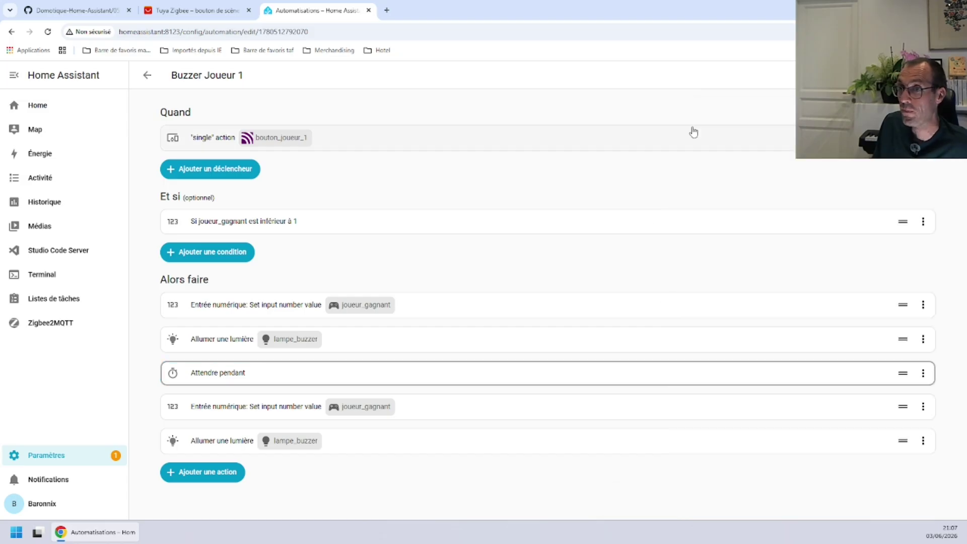
# On the Home dashboard's buzzer view, try tempo_joueur_gagnant at 9 and 4, and finally set it to 2.
pyautogui.click(55, 104)
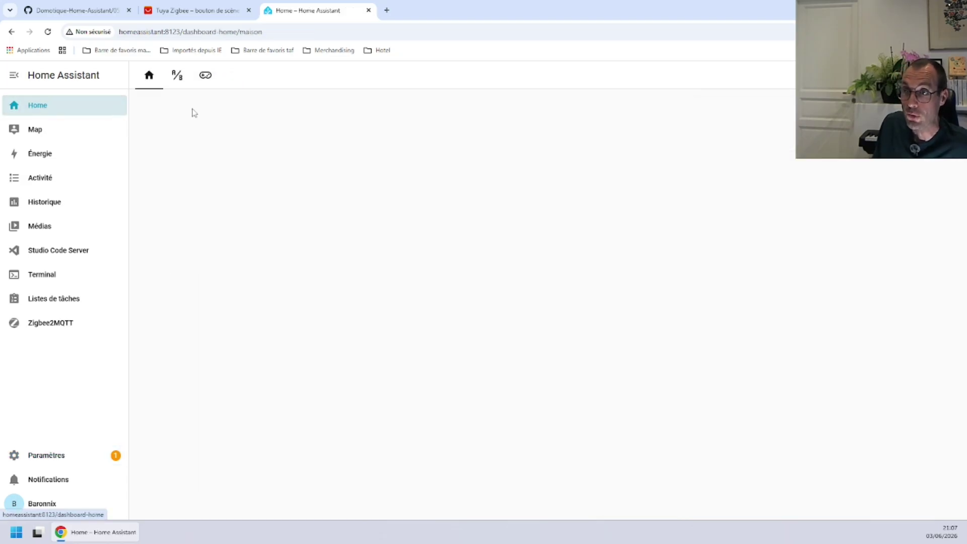
pyautogui.click(206, 77)
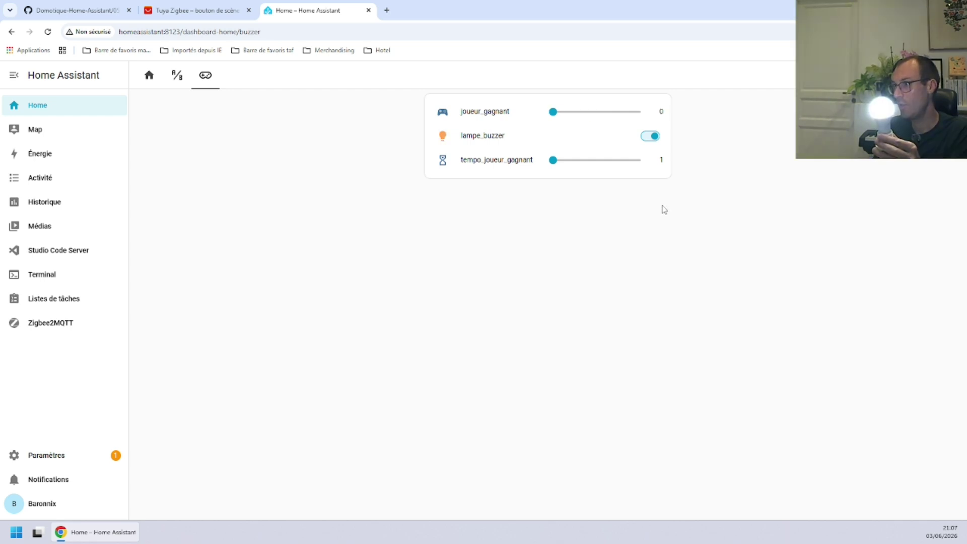
pyautogui.click(633, 161)
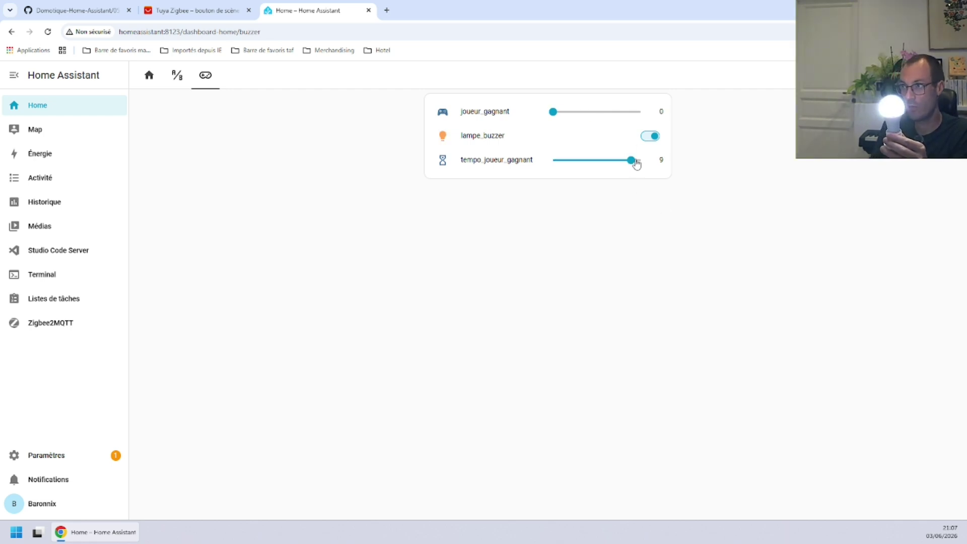
pyautogui.click(582, 160)
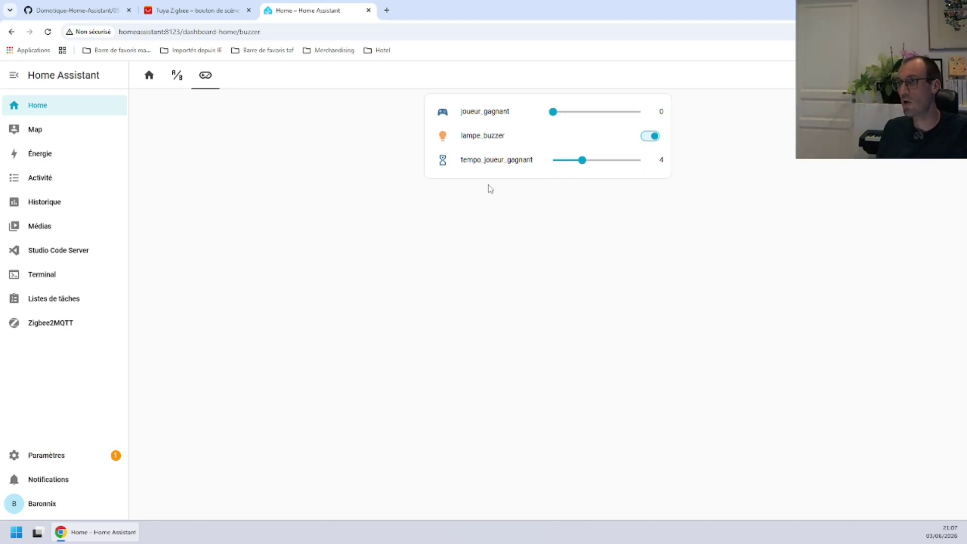
pyautogui.click(552, 112)
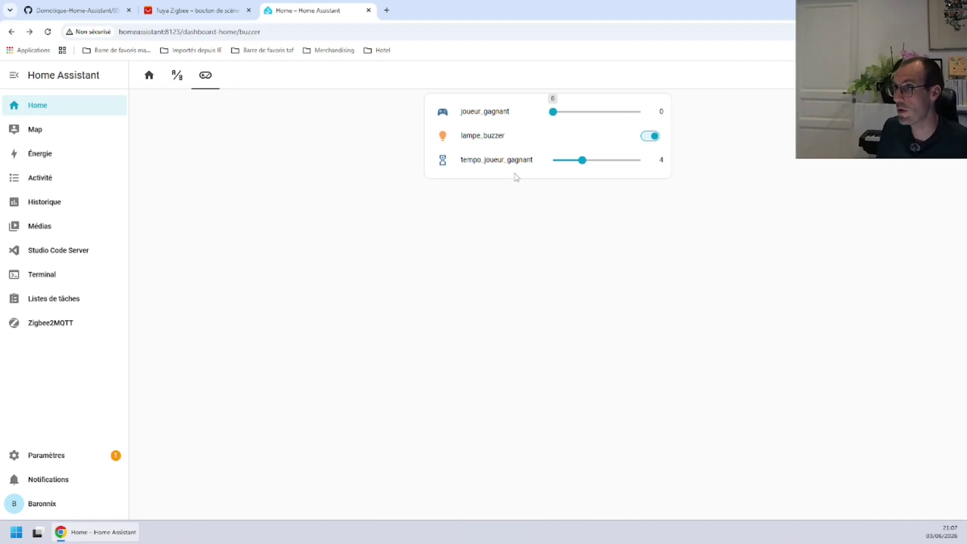
pyautogui.click(561, 160)
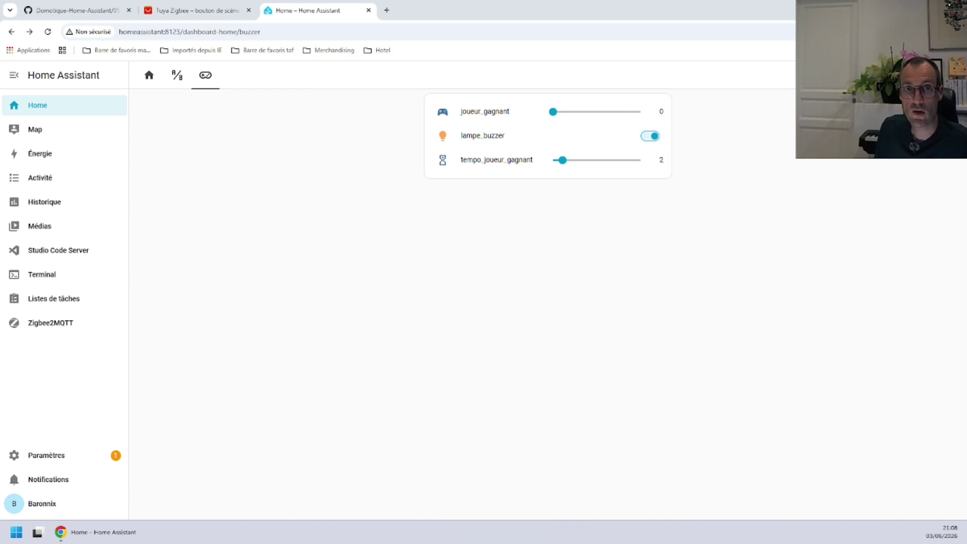
# Start creating a new Liste déroulante helper from the Entrées section of Appareils et services.
pyautogui.click(55, 464)
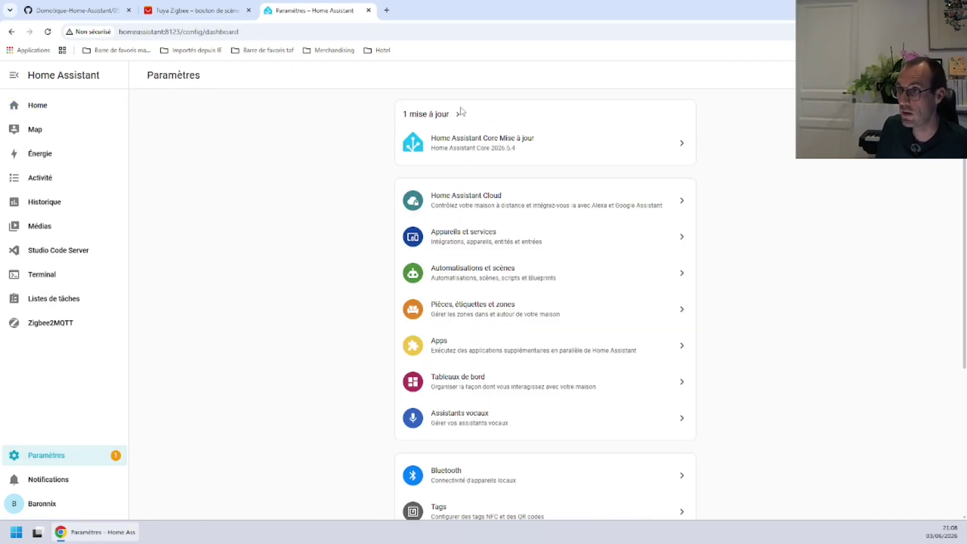
pyautogui.scroll(-1, 464, 272)
pyautogui.click(458, 202)
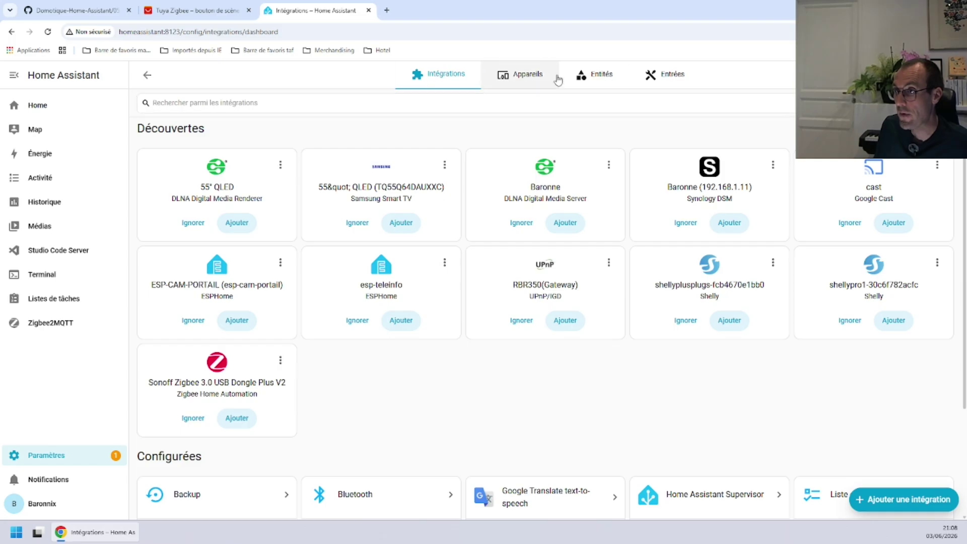
pyautogui.click(663, 77)
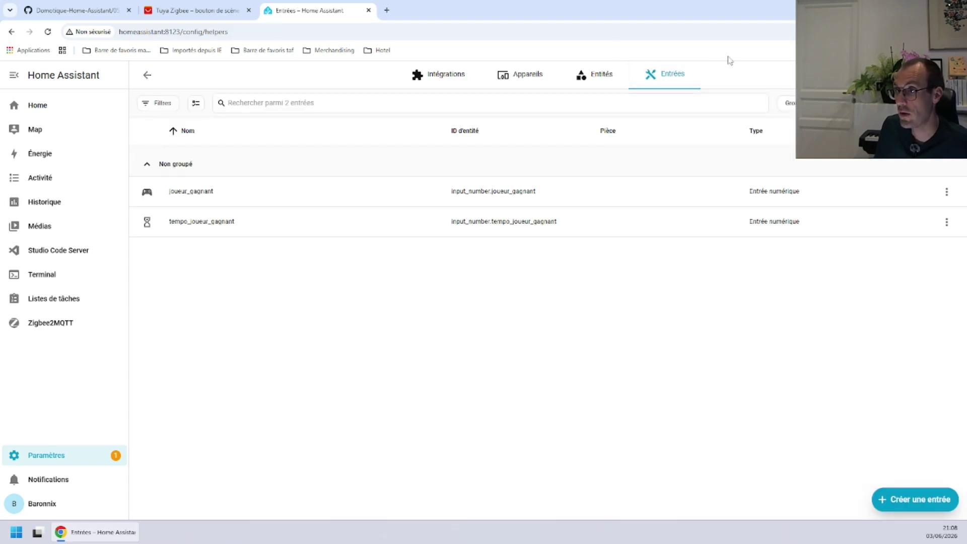
pyautogui.click(912, 501)
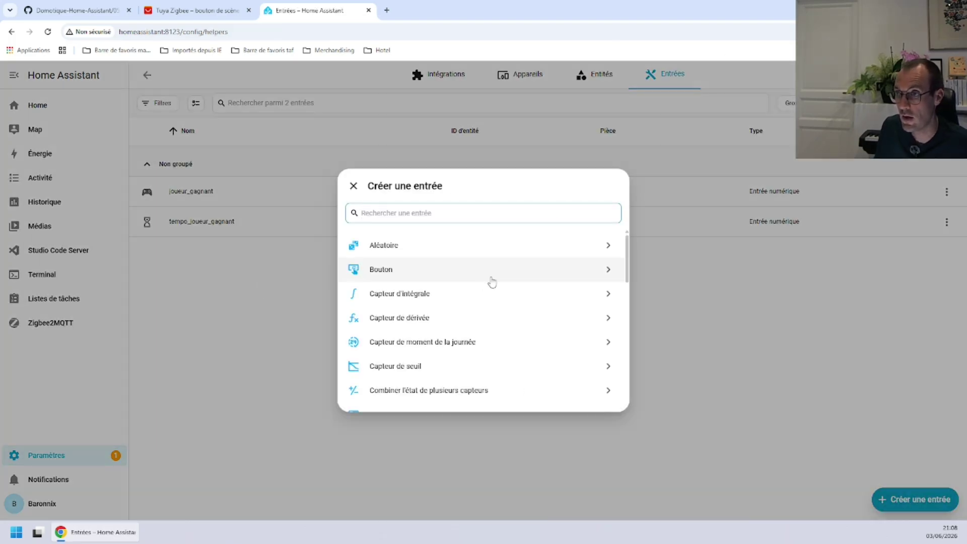
pyautogui.scroll(-5, 490, 280)
pyautogui.click(382, 281)
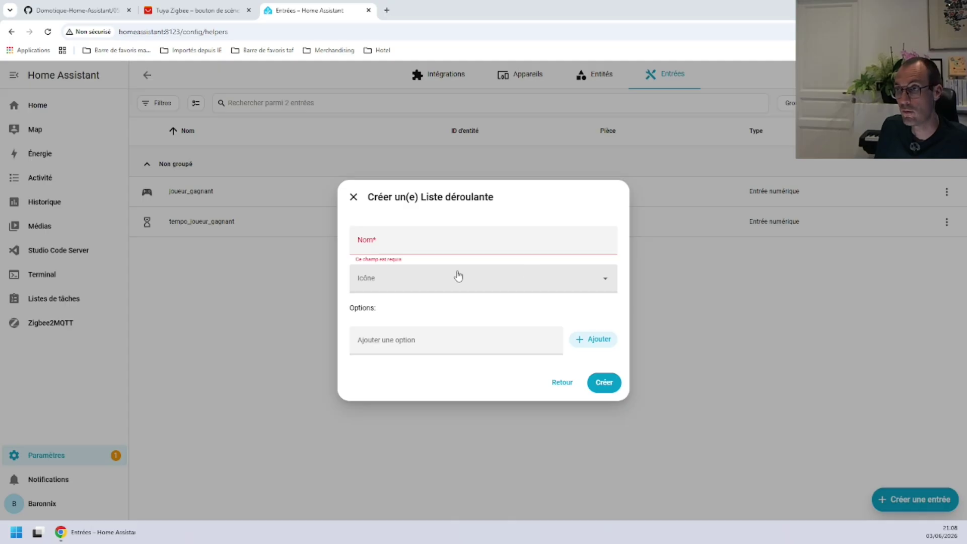
# Name the dropdown helper couleur_joueur_1 and give it the mdi:palette icon.
pyautogui.click(423, 241)
pyautogui.write('couleur_joueur_1')
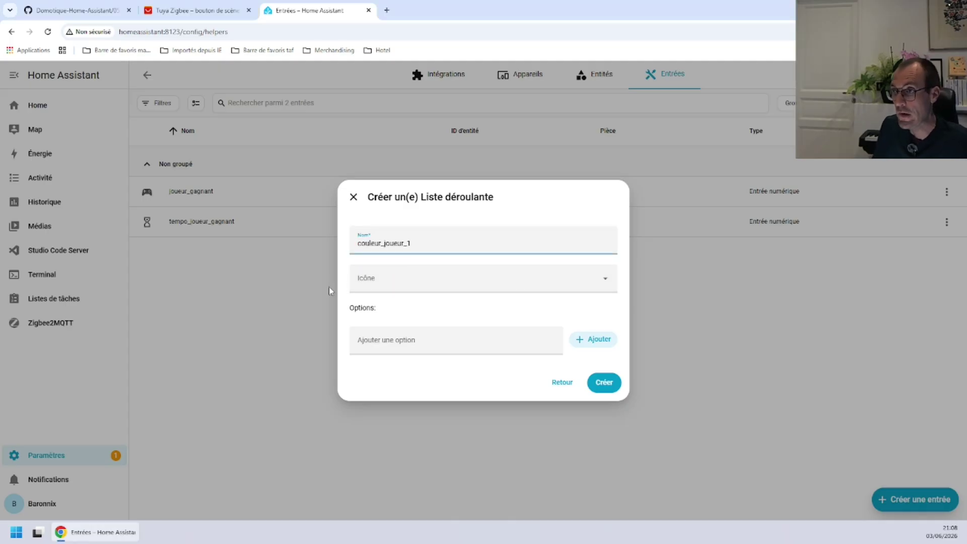
pyautogui.click(392, 285)
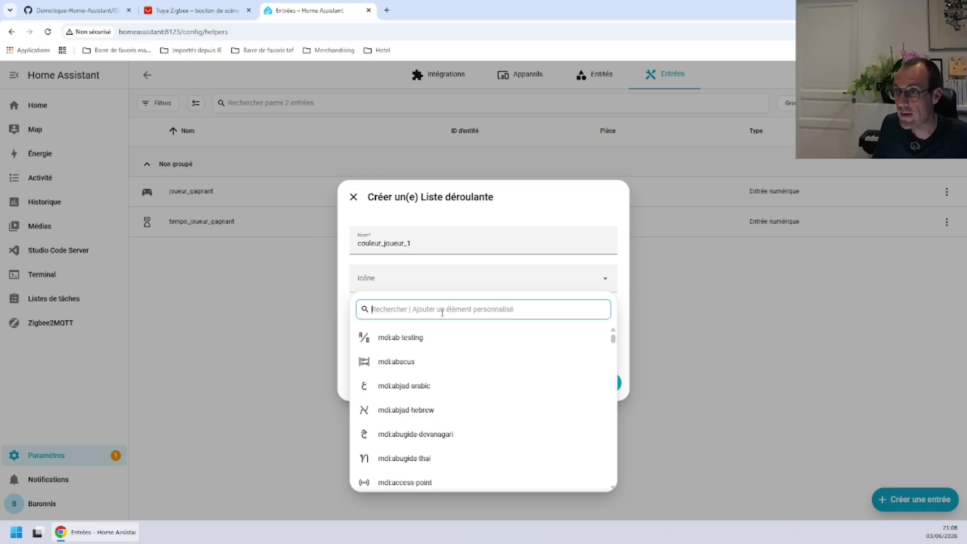
pyautogui.write('palette')
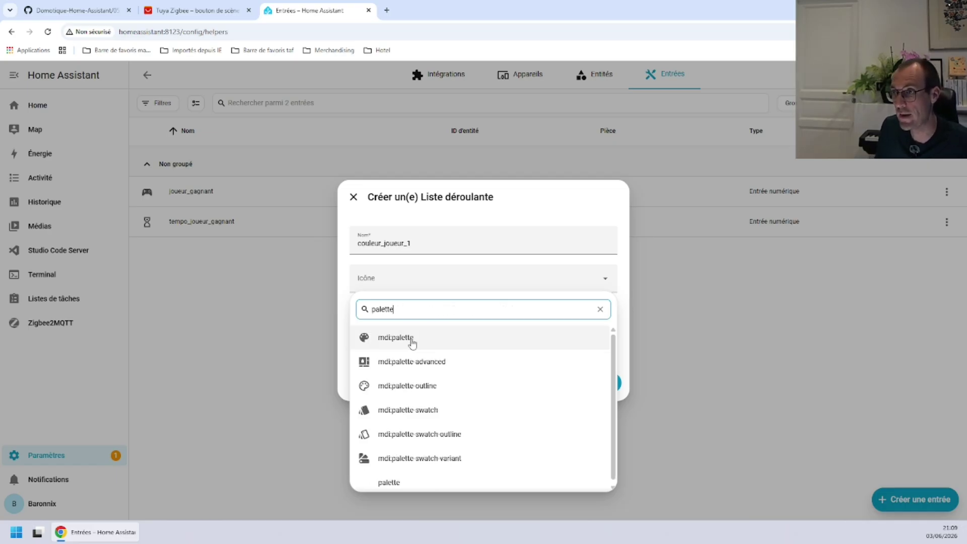
pyautogui.click(412, 337)
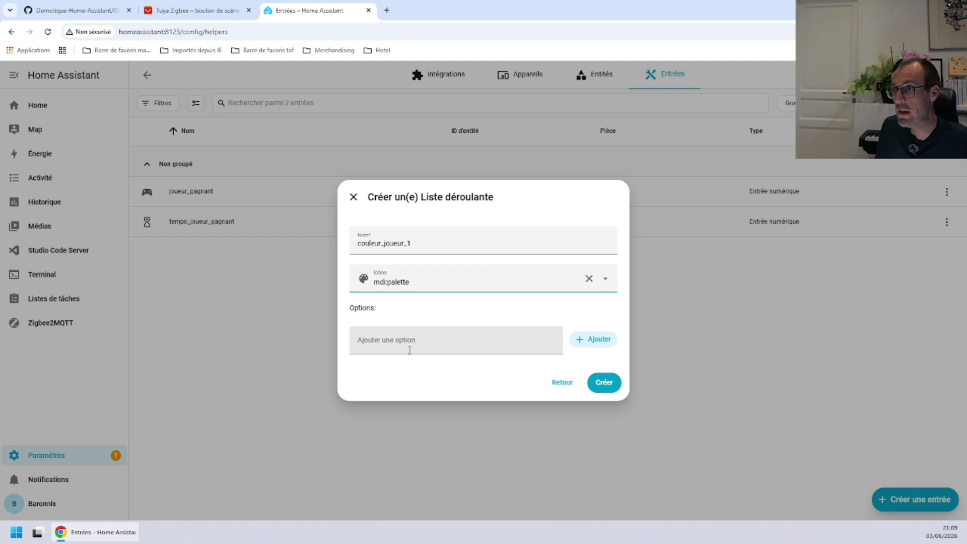
# Examine the extended color keywords table on the W3C CSS Color Module page for color names usable as dropdown options.
pyautogui.click(411, 347)
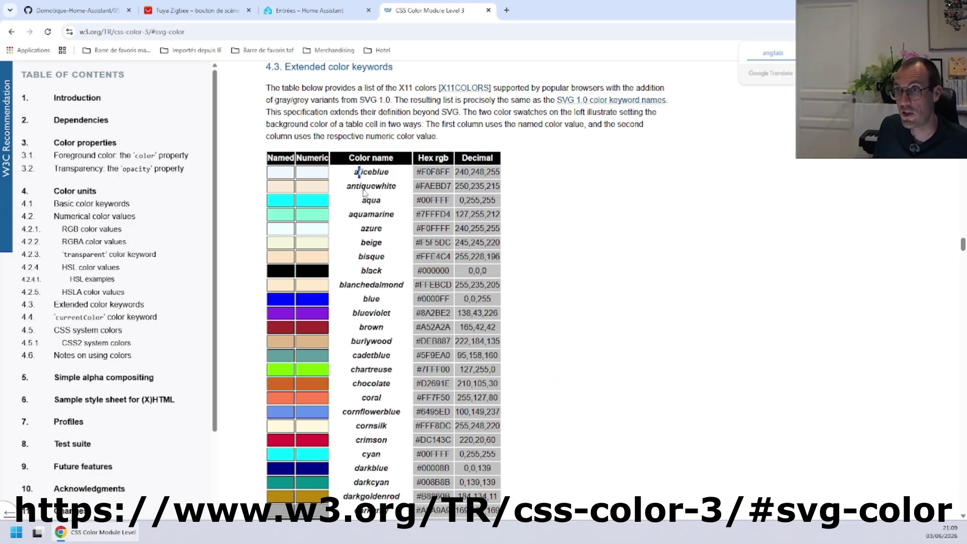
pyautogui.moveTo(358, 172); pyautogui.dragTo(364, 410)
pyautogui.scroll(-10, 362, 409)
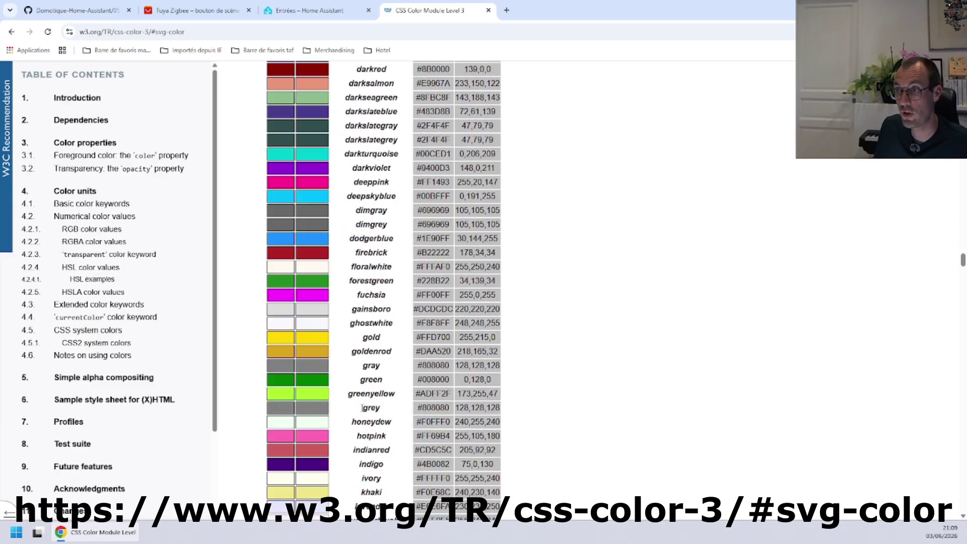
pyautogui.scroll(-11, 362, 408)
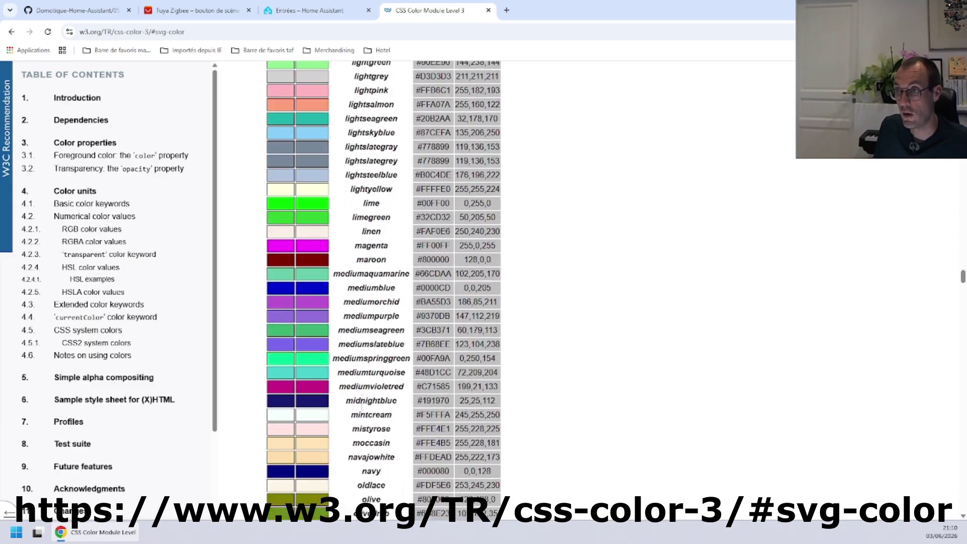
pyautogui.scroll(-6, 362, 407)
pyautogui.click(309, 10)
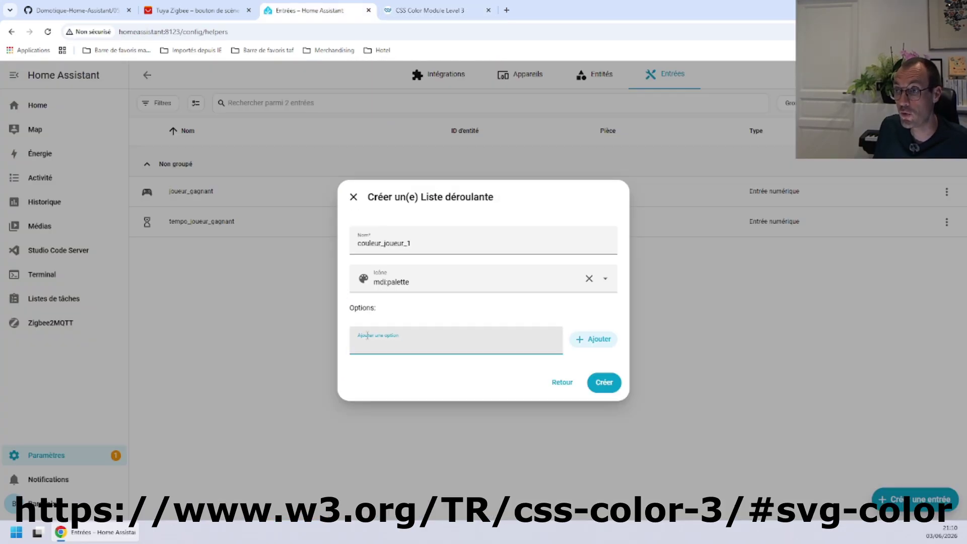
pyautogui.click(429, 14)
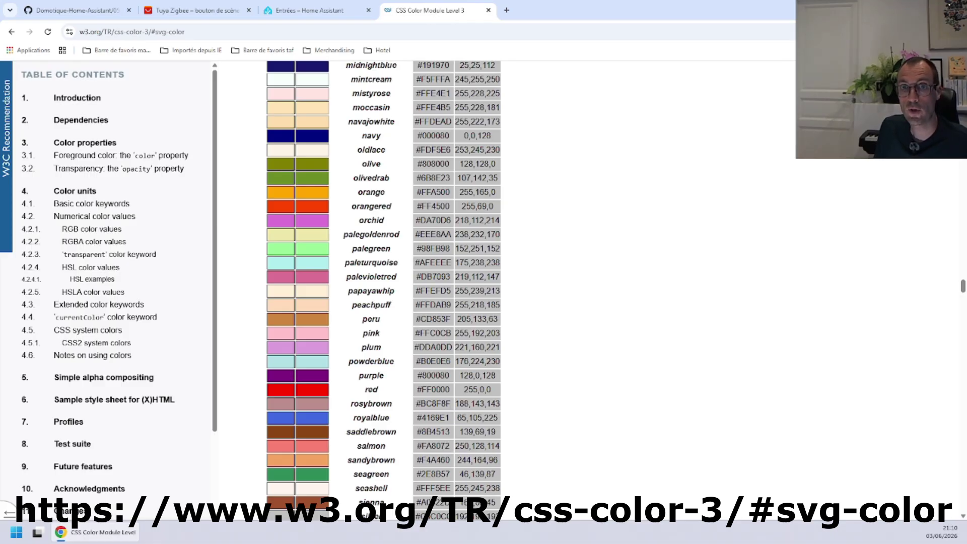
pyautogui.click(291, 7)
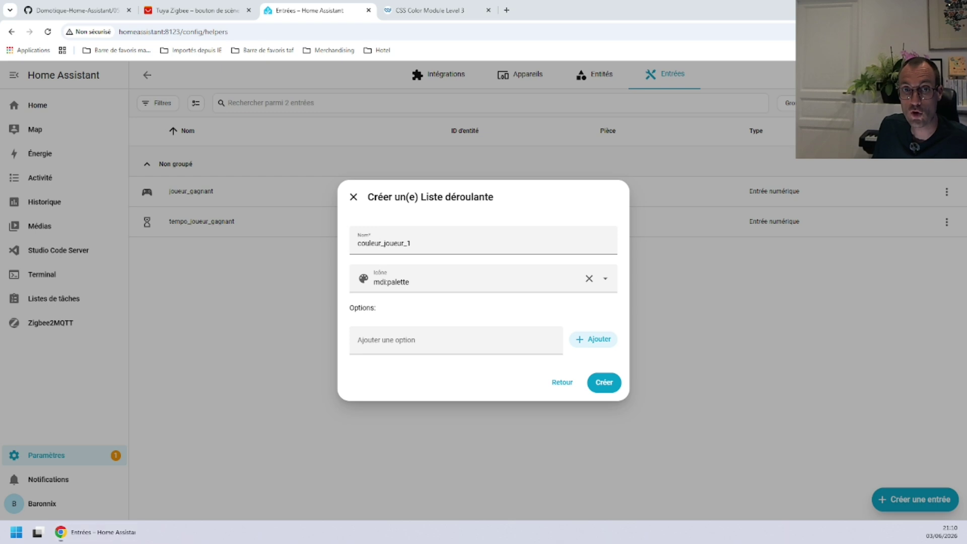
# Add dodgerblue as an option, enter fuchsia as another, and create the couleur_joueur_1 helper.
pyautogui.click(406, 346)
pyautogui.write('dodgerblue')
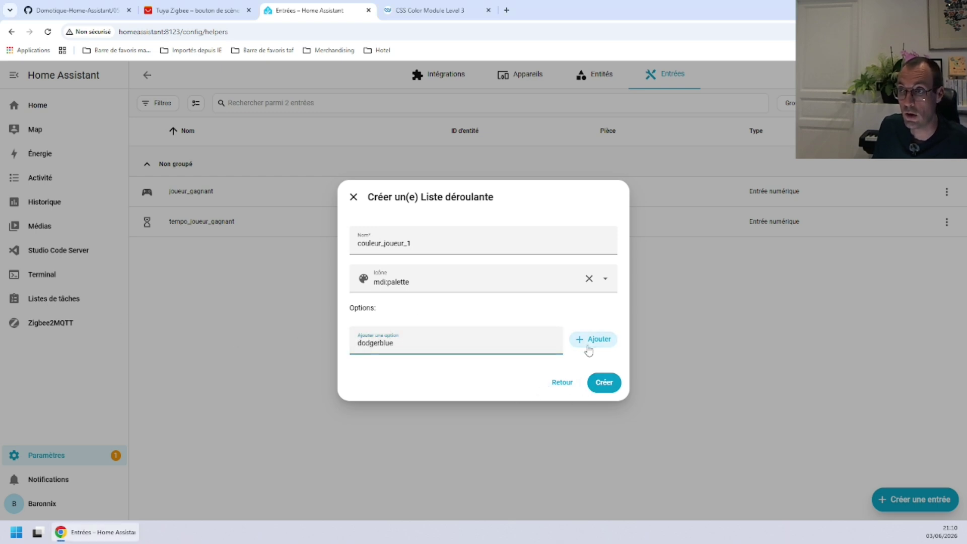
pyautogui.click(588, 341)
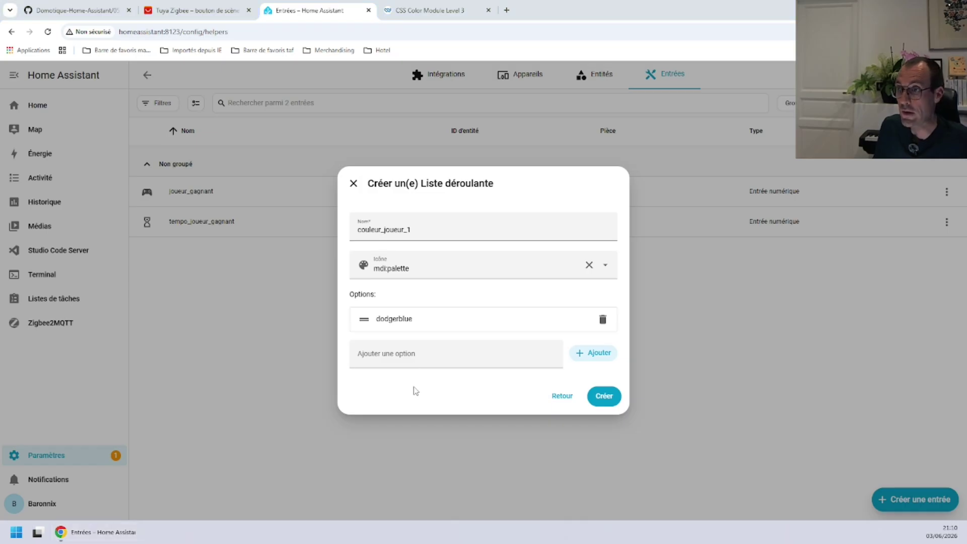
pyautogui.click(421, 353)
pyautogui.write('fuchsia')
pyautogui.click(600, 397)
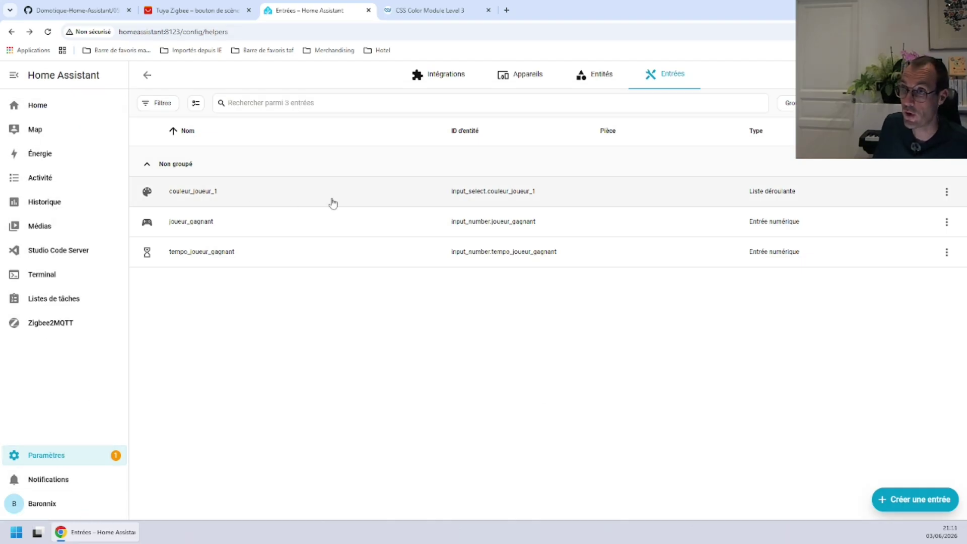
# Delete the couleur_joueur_1 dropdown helper and confirm its removal.
pyautogui.click(946, 191)
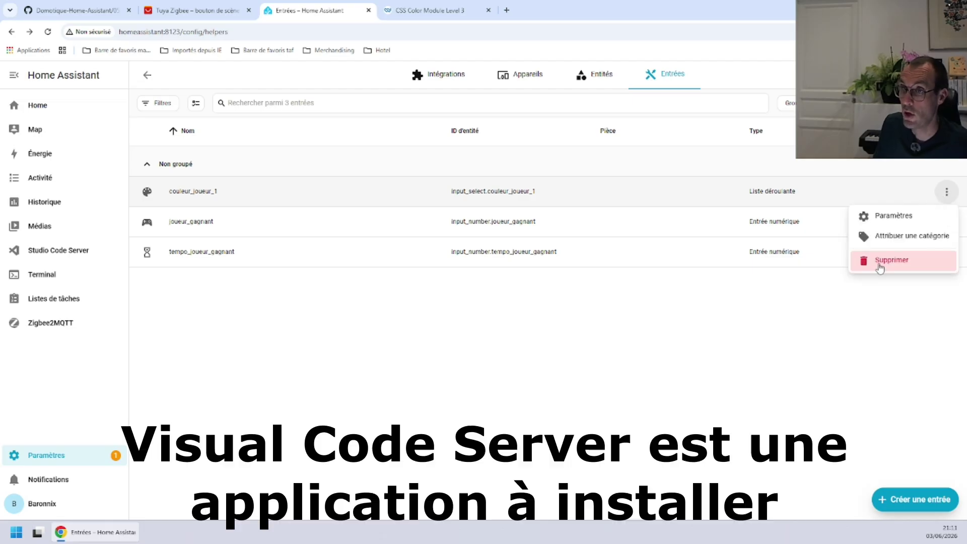
pyautogui.click(879, 266)
pyautogui.click(596, 316)
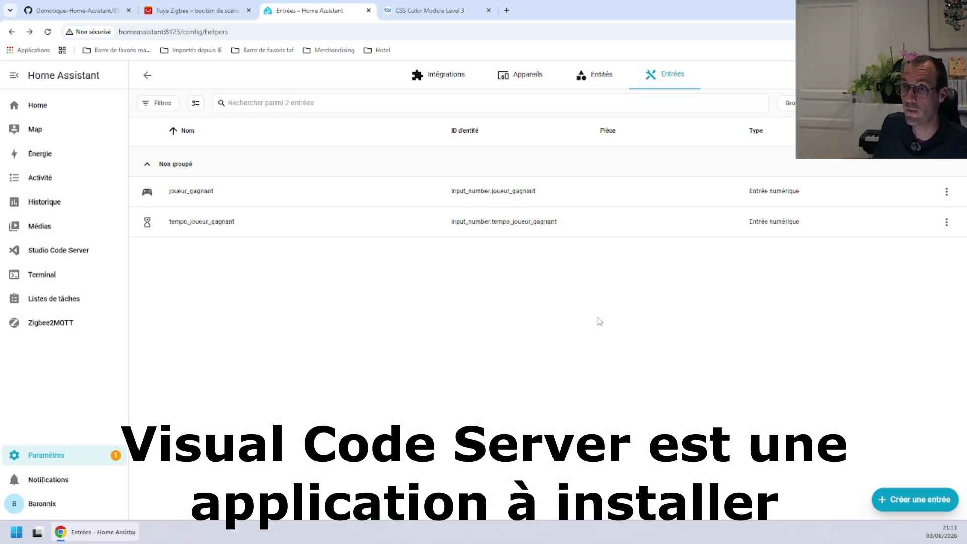
# Open configuration.yaml for editing in Studio Code Server.
pyautogui.click(73, 256)
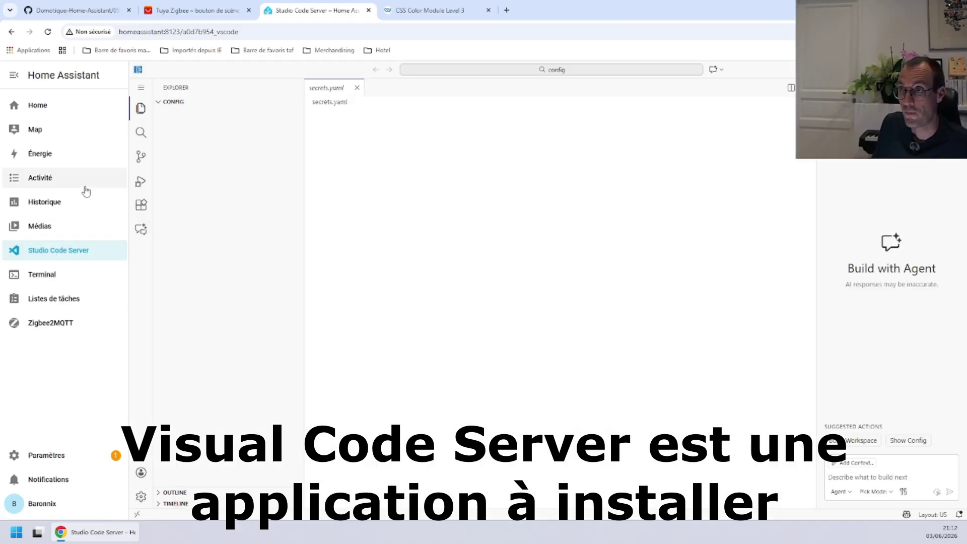
pyautogui.click(194, 181)
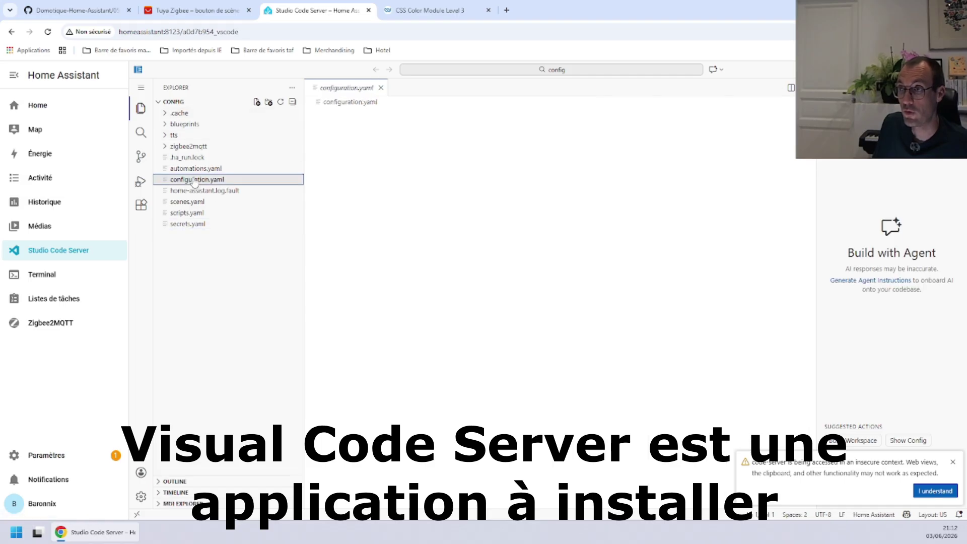
pyautogui.click(433, 266)
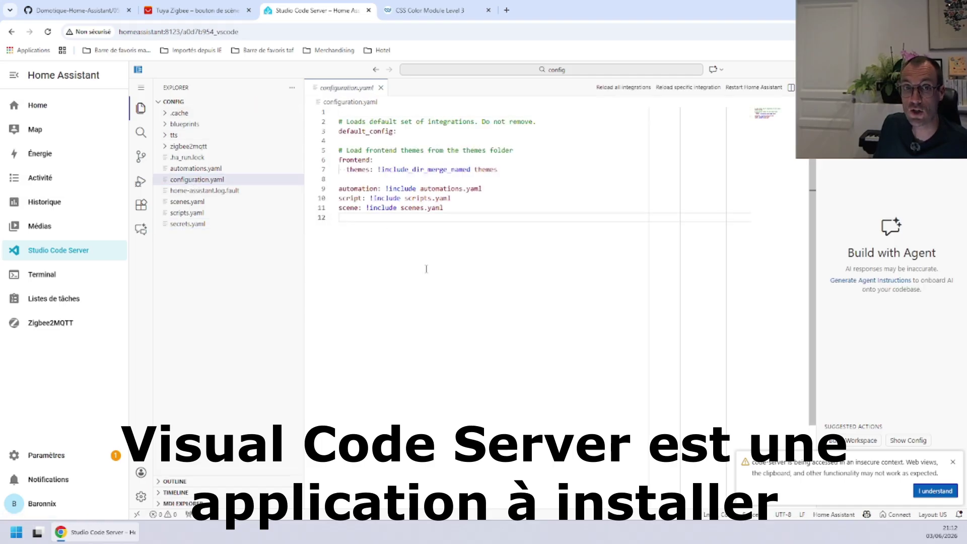
# Above the automation line, add input_select entries couleur_joueur_1 and couleur_joueur_2 with 18 color options each, initial values dodgerblue and hotpink, and icon mdi:palette.
pyautogui.click(361, 189)
pyautogui.click(339, 189)
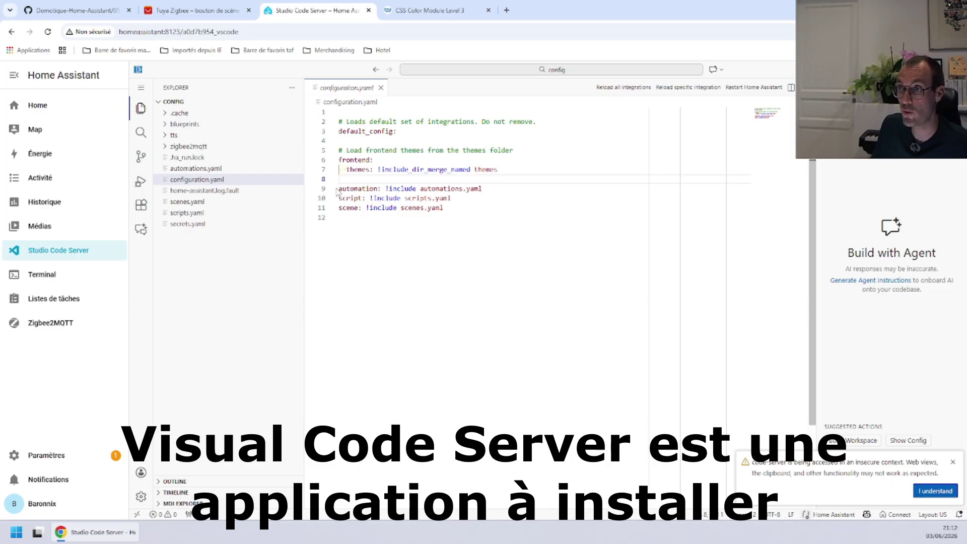
pyautogui.press('Return')
pyautogui.press('Return')
pyautogui.press('Up')
pyautogui.press('Up')
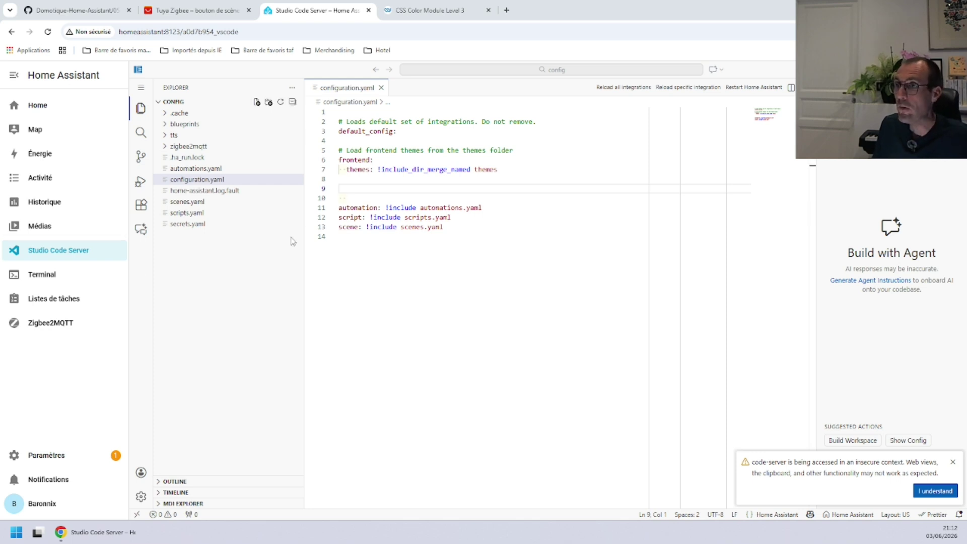
pyautogui.write('input_select:   couleur_joueur_1:     name: Couleur Joueur 1     options:       - dodgerblue       - fuchsia       - turquoise       - red       - salmon       - gold       - yellow       - springgreen       - seagreen       - pink       - plum       - sandybrown       - purple       - orchid       - orange       - magenta       - lime       - hotpink     initial: dodgerblue     icon: mdi:palette   couleur_joueur_2:     name: Couleur Joueur 2     options:       - dodgerblue       - fuchsia       - turquoise       - red       - salmon       - gold       - yellow       - springgreen       - seagreen       - pink       - plum       - sandybrown       - purple       - orchid       - orange       - magenta       - lime       - hotpink     initial: hotpink     icon: mdi:palette')
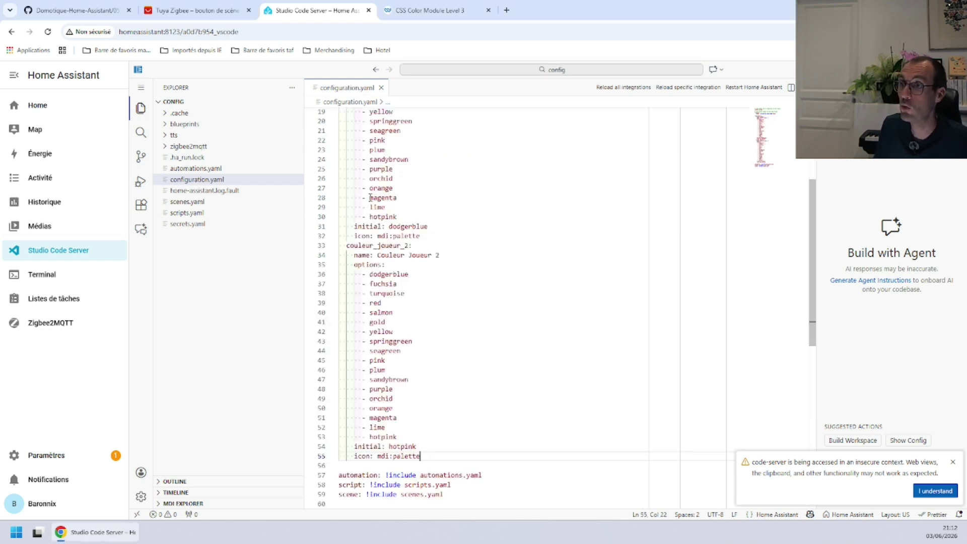
# Review the input_select block in configuration.yaml, checking both player entries, their color options, initial values and icons.
pyautogui.scroll(7, 374, 341)
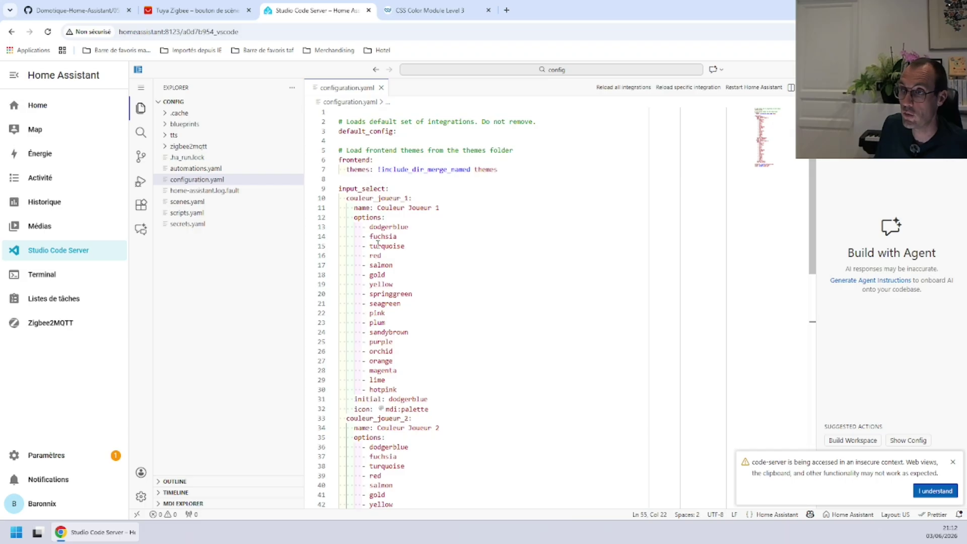
pyautogui.moveTo(343, 187); pyautogui.dragTo(435, 198)
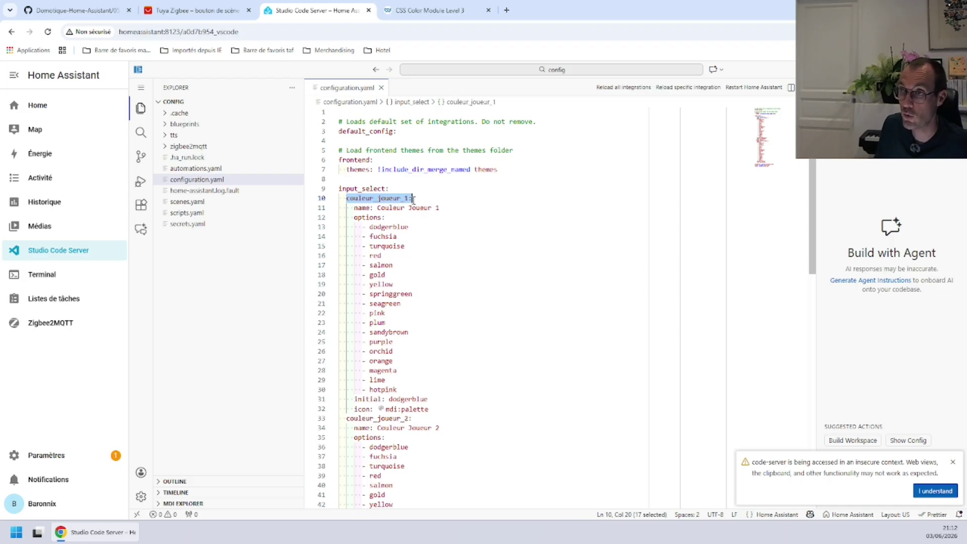
pyautogui.moveTo(356, 419); pyautogui.dragTo(401, 418)
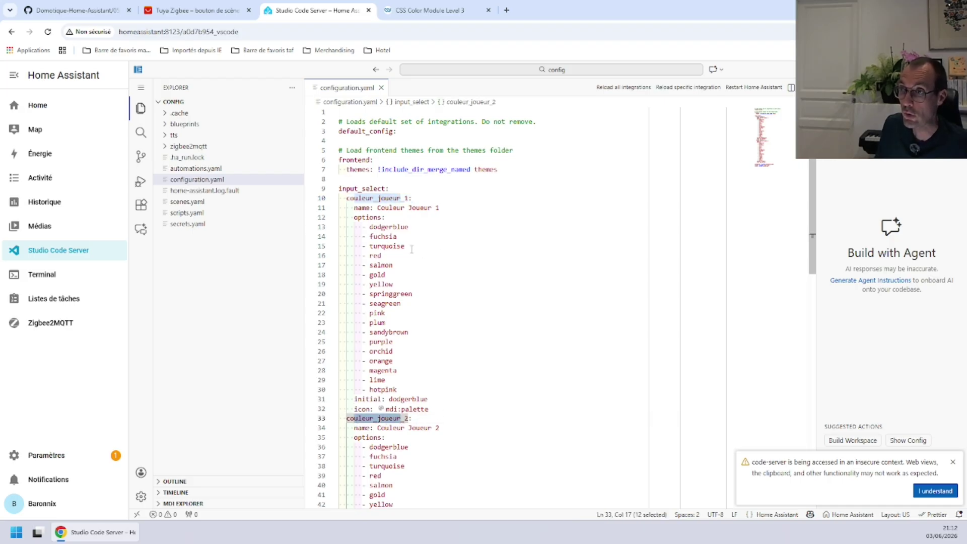
pyautogui.moveTo(373, 217)
pyautogui.mouseDown()
pyautogui.moveTo(425, 399)
pyautogui.moveTo(425, 389)
pyautogui.mouseUp()
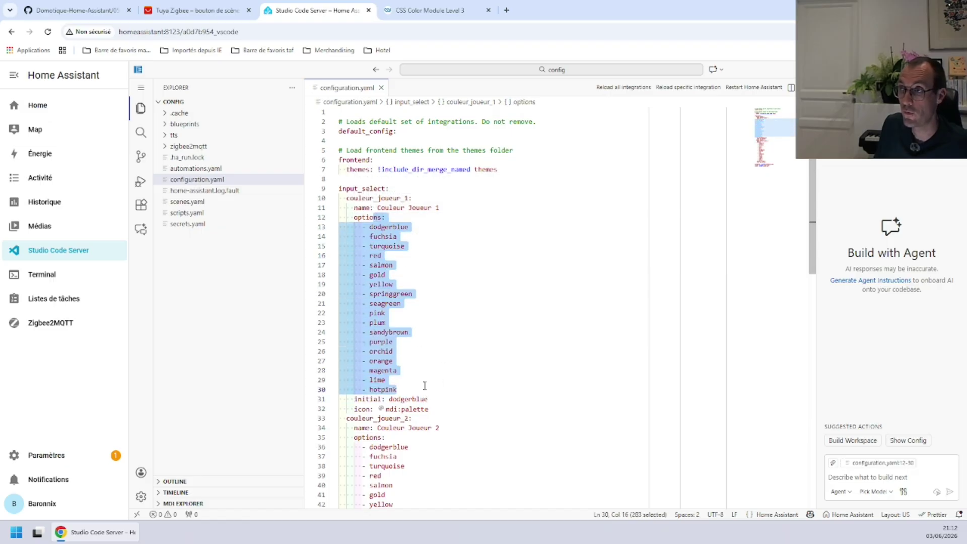
pyautogui.scroll(-5, 464, 371)
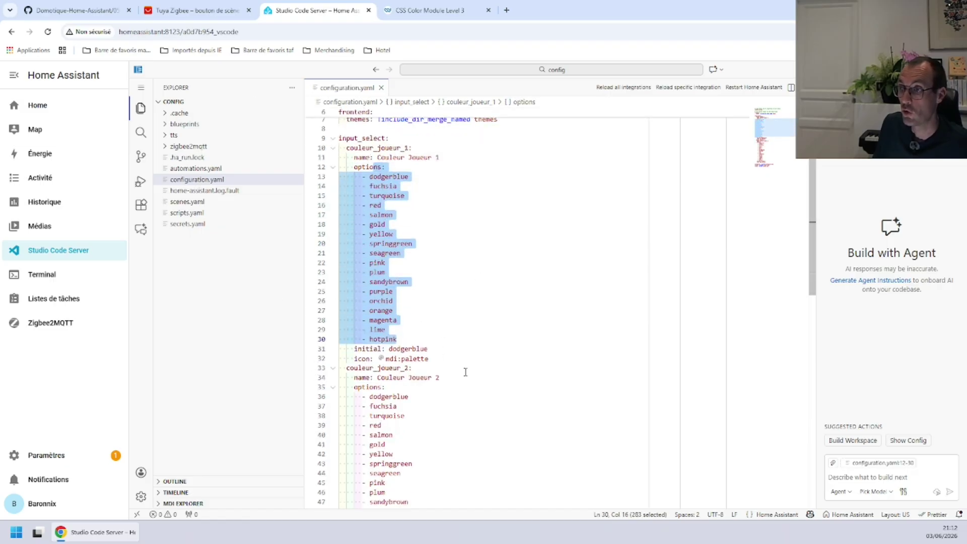
pyautogui.click(204, 190)
pyautogui.click(199, 180)
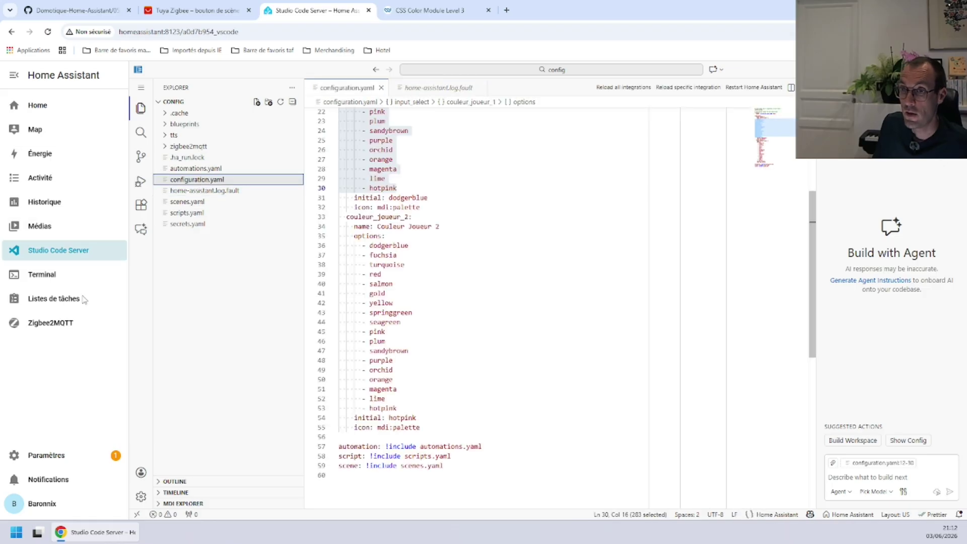
# Check the configuration from the YAML developer tools and quick-reload the Home Assistant configuration.
pyautogui.click(45, 455)
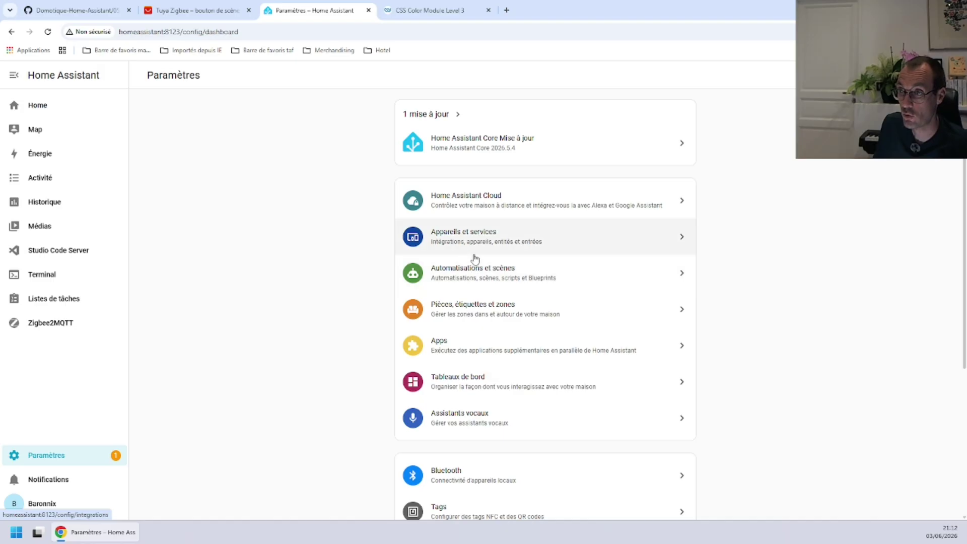
pyautogui.scroll(-3, 444, 371)
pyautogui.click(455, 495)
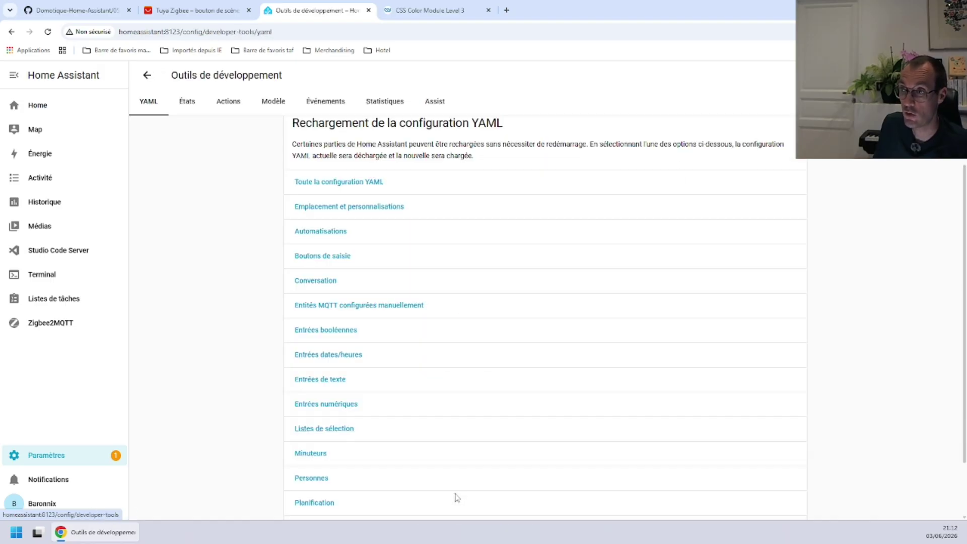
pyautogui.scroll(3, 423, 312)
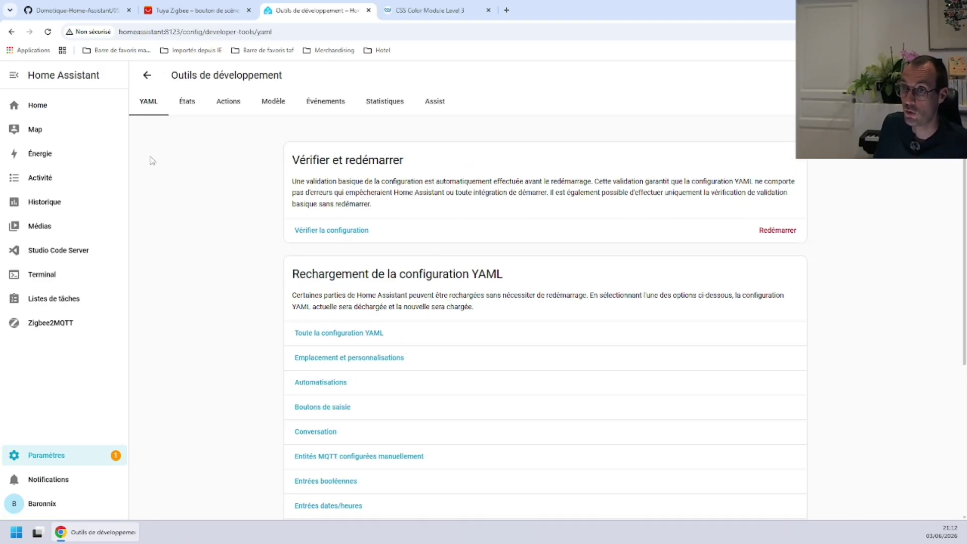
pyautogui.click(71, 453)
pyautogui.scroll(-4, 472, 458)
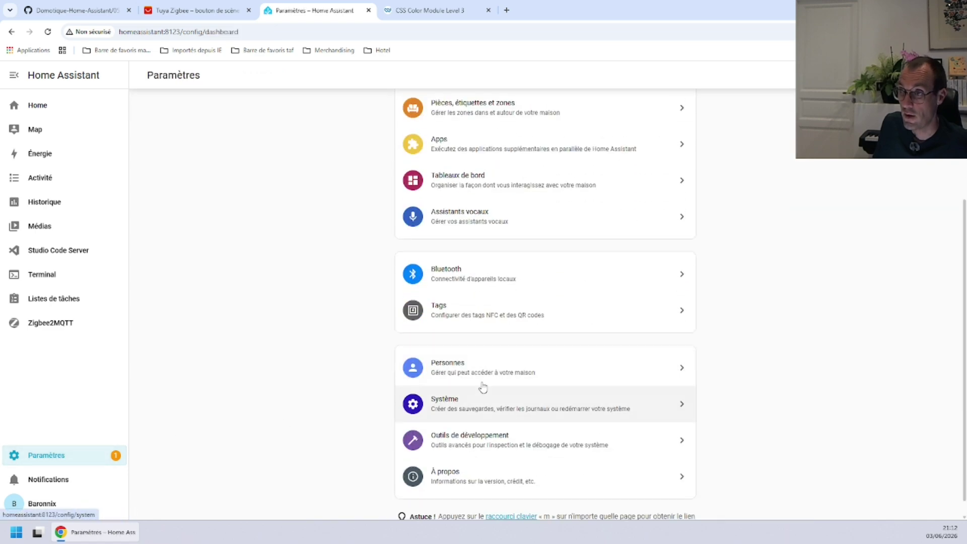
pyautogui.click(462, 442)
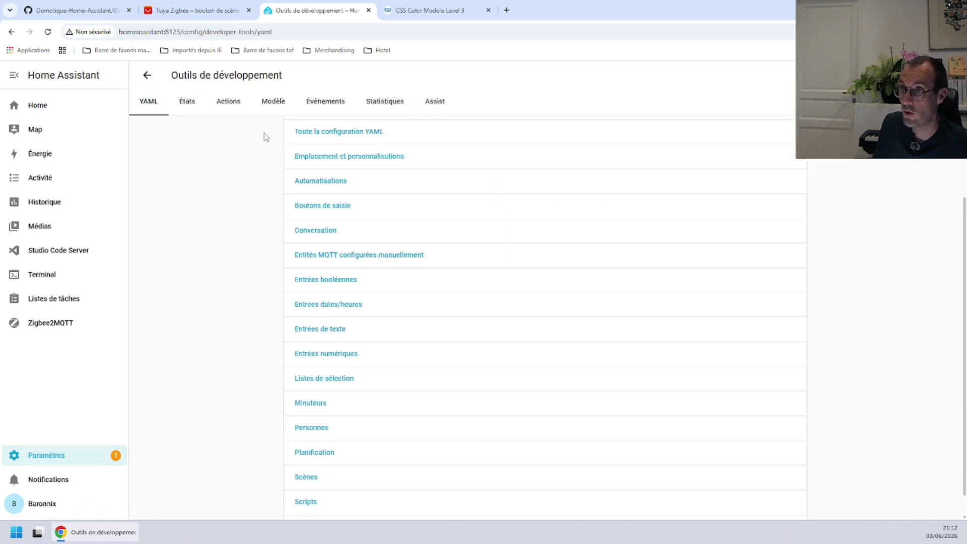
pyautogui.scroll(4, 224, 205)
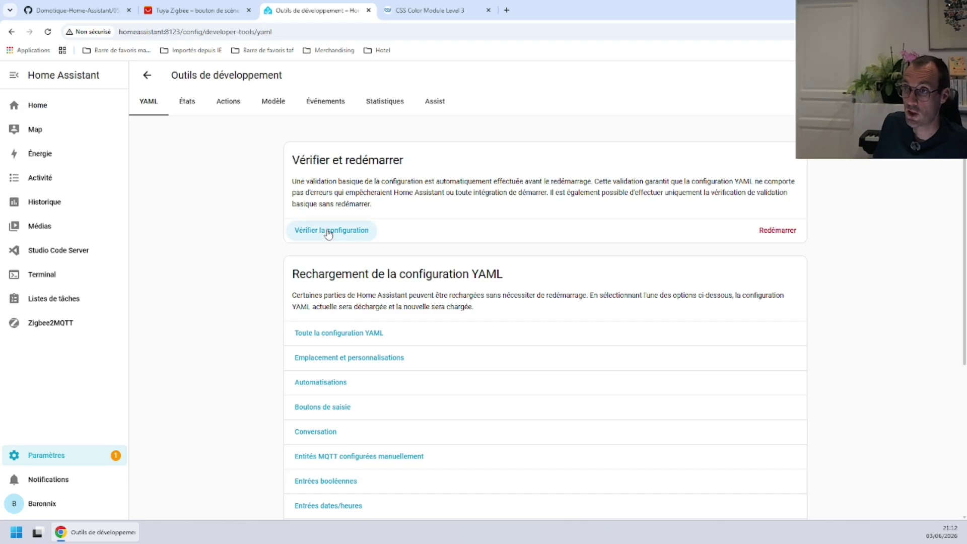
pyautogui.click(323, 232)
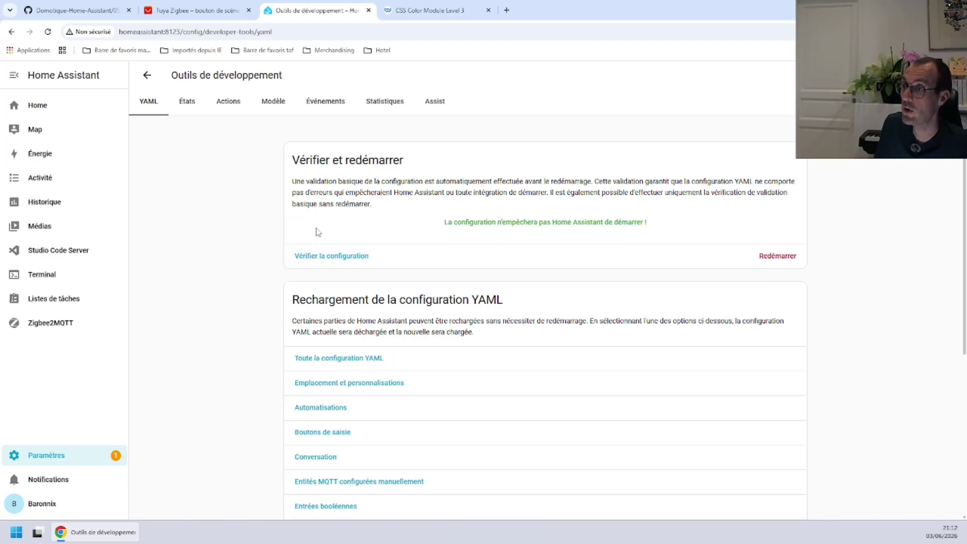
pyautogui.moveTo(463, 221); pyautogui.dragTo(619, 222)
pyautogui.click(779, 256)
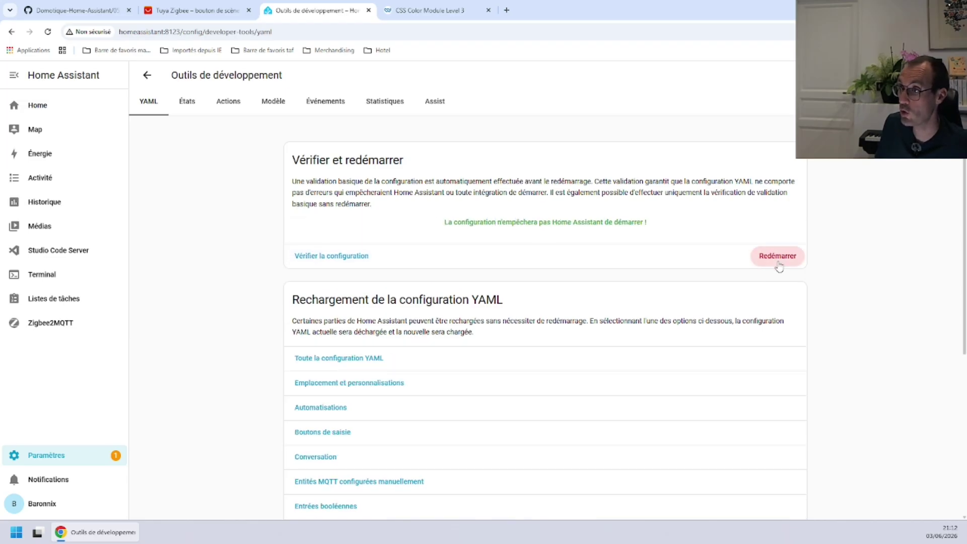
pyautogui.click(443, 267)
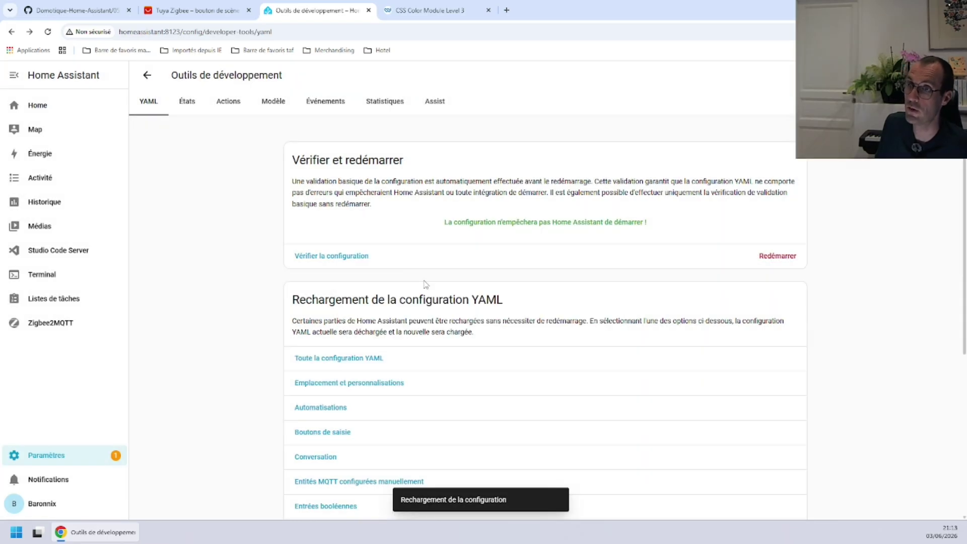
# Add the Couleur Joueur 1 and Couleur Joueur 2 entities to the buzzer dashboard's entities card and save it.
pyautogui.click(31, 103)
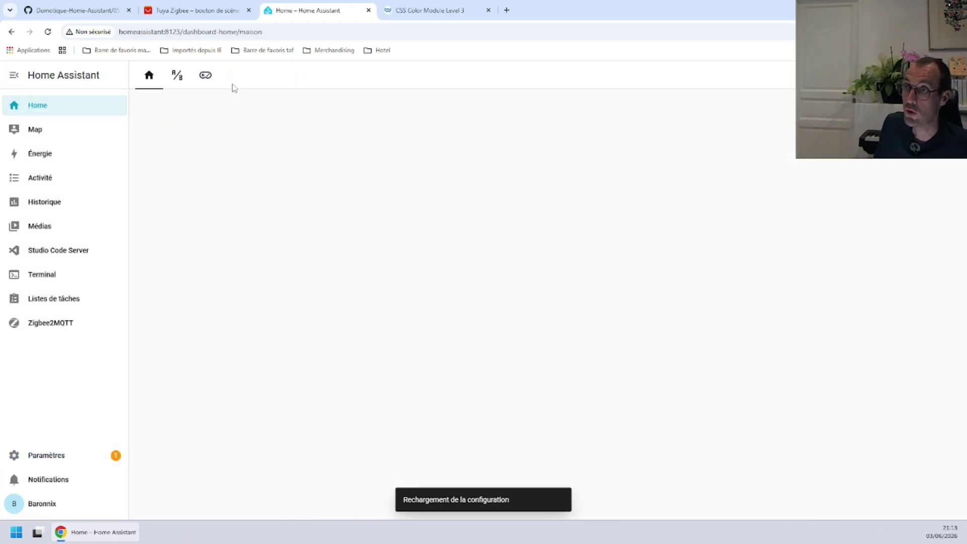
pyautogui.click(206, 76)
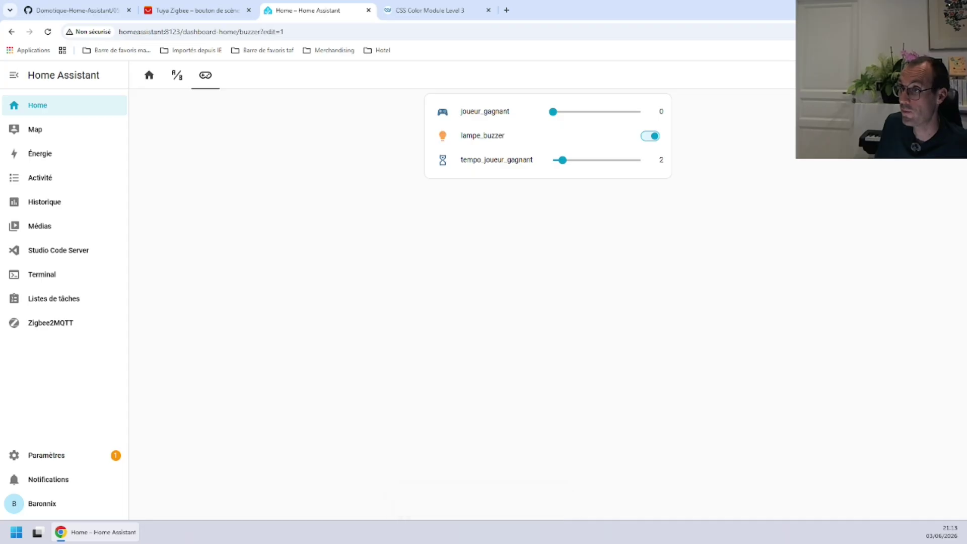
pyautogui.click(443, 244)
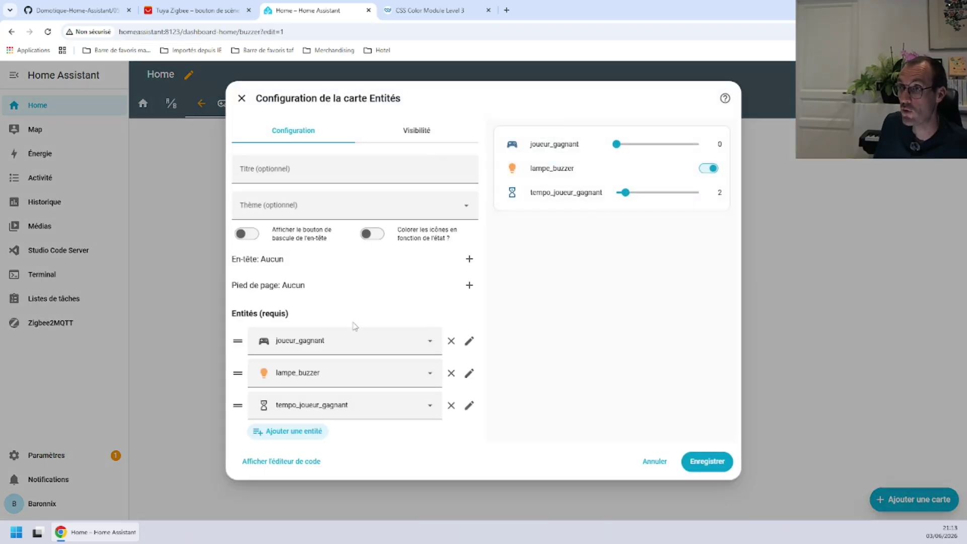
pyautogui.click(291, 436)
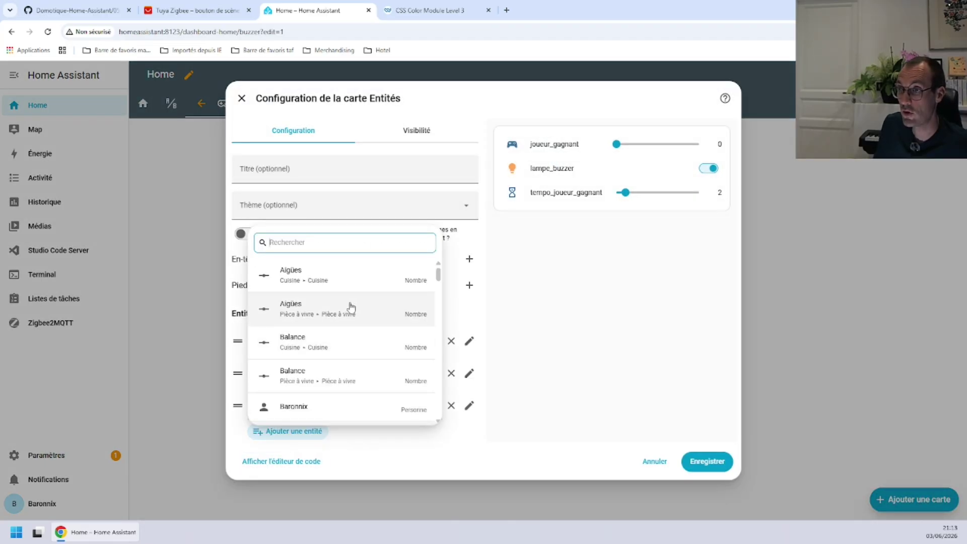
pyautogui.scroll(-5, 349, 305)
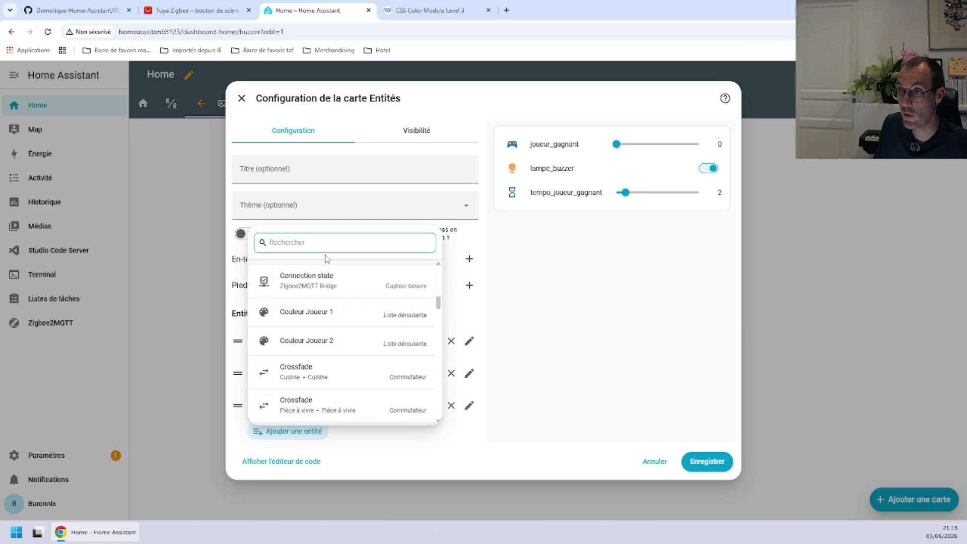
pyautogui.click(304, 315)
pyautogui.click(291, 465)
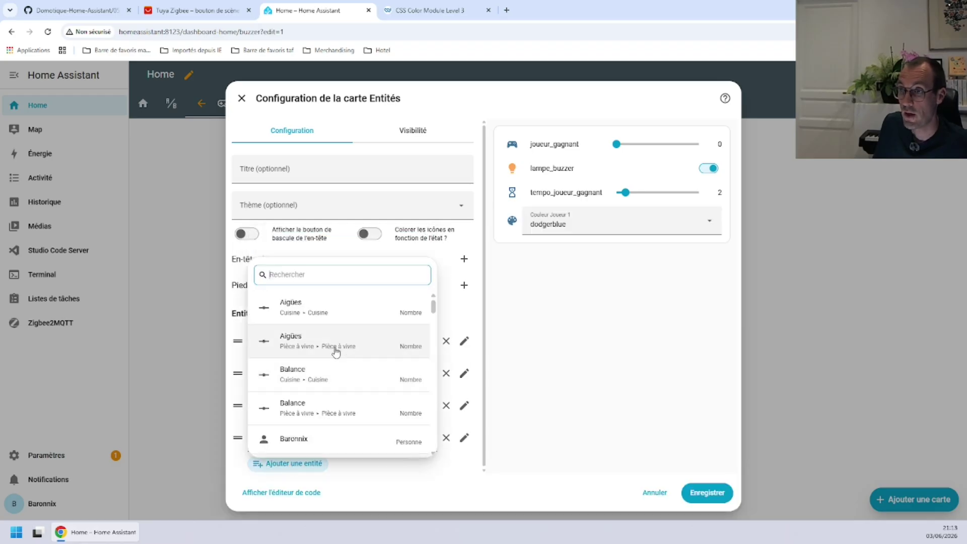
pyautogui.write('cou')
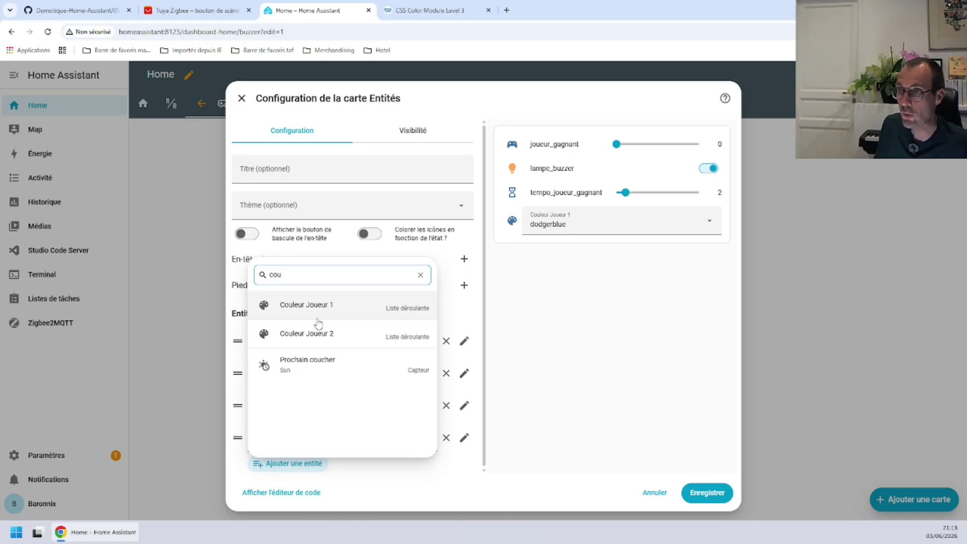
pyautogui.click(318, 324)
pyautogui.click(705, 492)
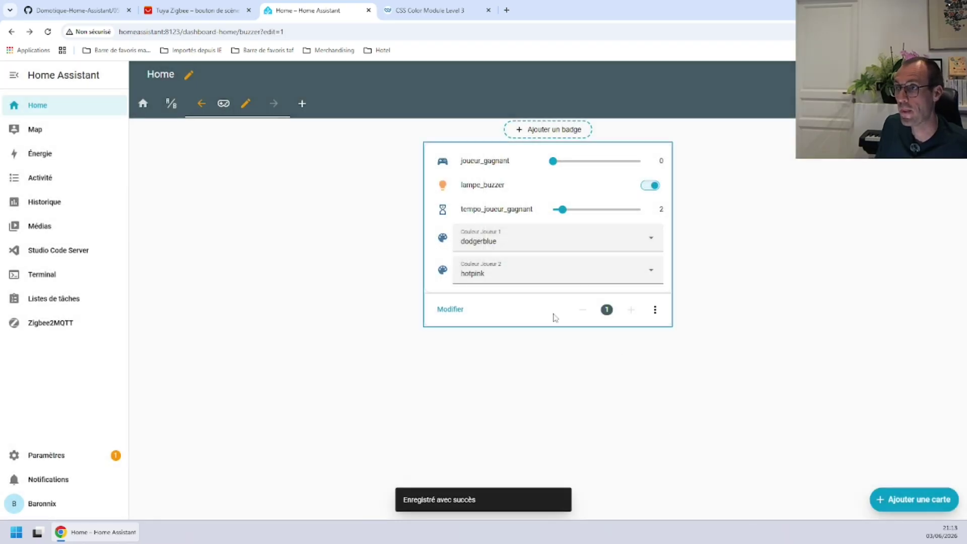
# Check the available color options for Couleur Joueur 1 on the card and finish editing the dashboard.
pyautogui.click(518, 245)
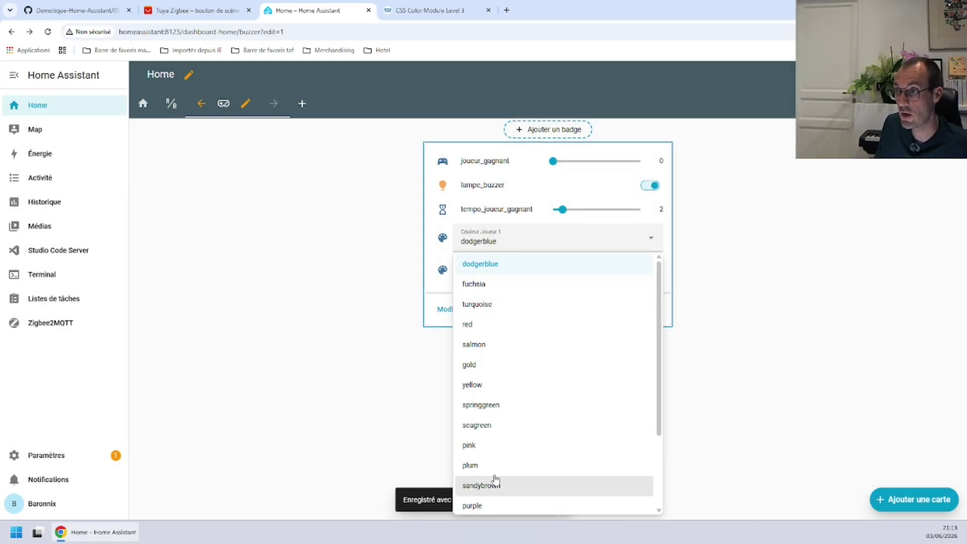
pyautogui.click(330, 252)
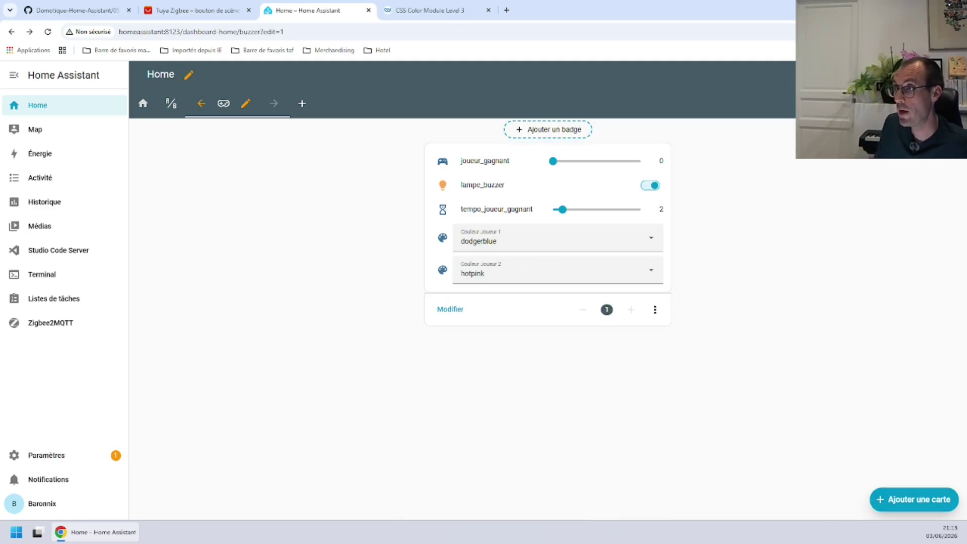
pyautogui.click(937, 75)
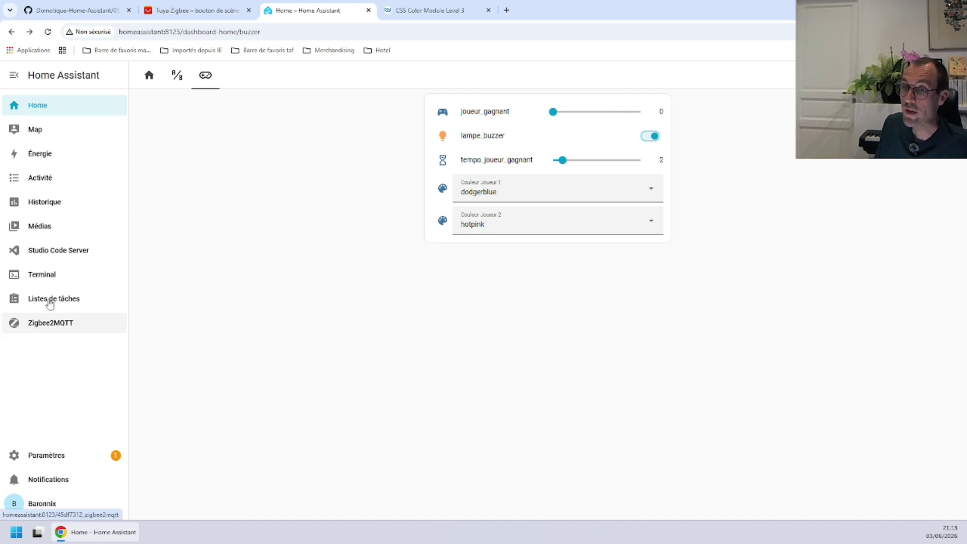
# Open the Buzzer Joueur 1 automation and switch its first lampe_buzzer turn-on action to YAML editing.
pyautogui.click(56, 456)
pyautogui.click(452, 281)
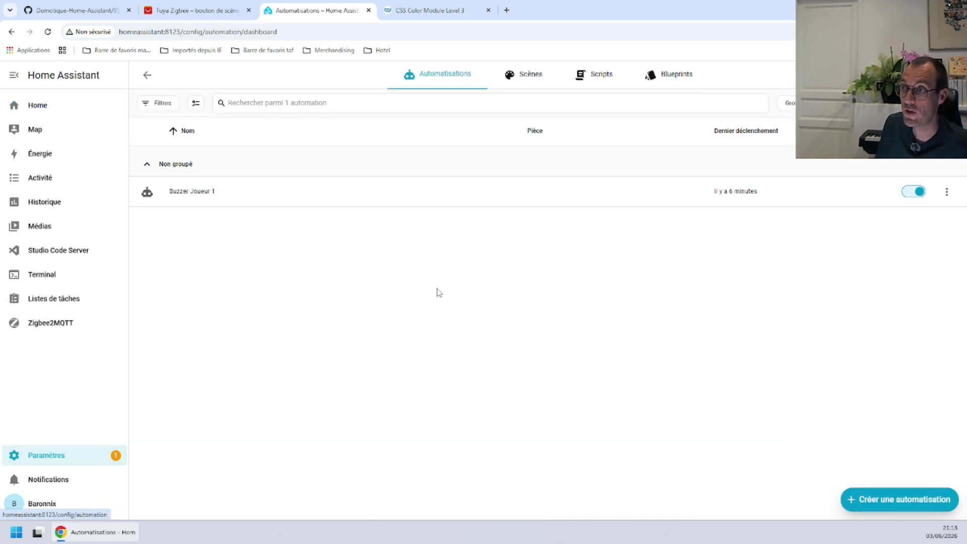
pyautogui.click(192, 191)
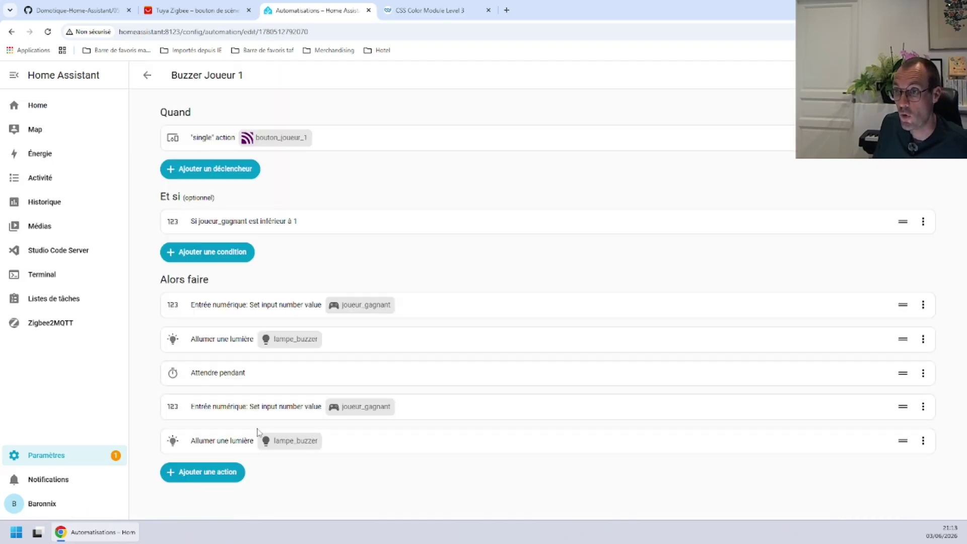
pyautogui.click(223, 340)
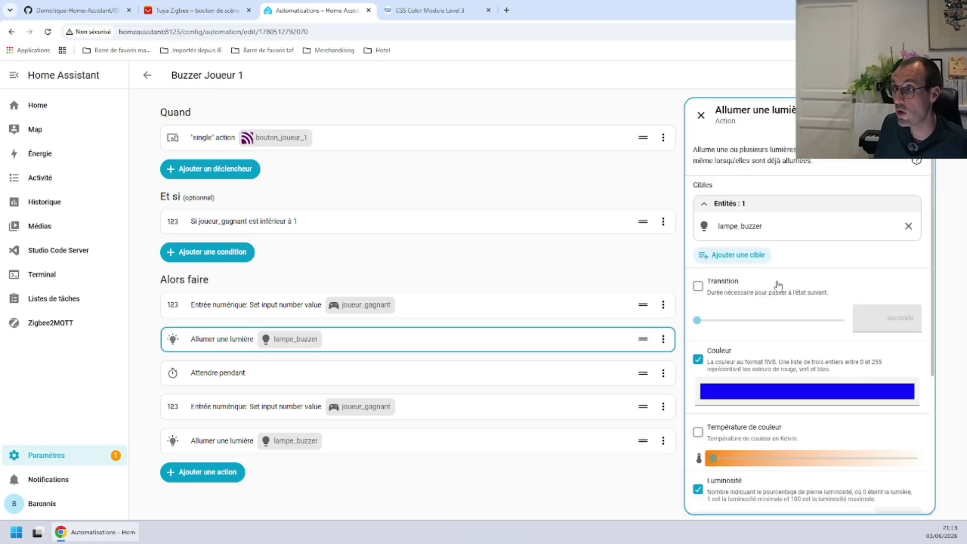
pyautogui.click(920, 115)
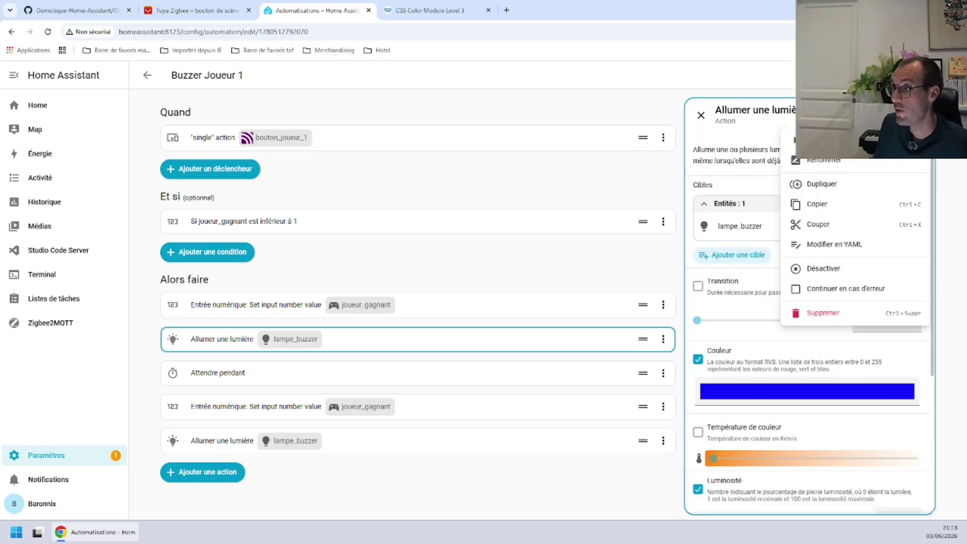
pyautogui.click(832, 244)
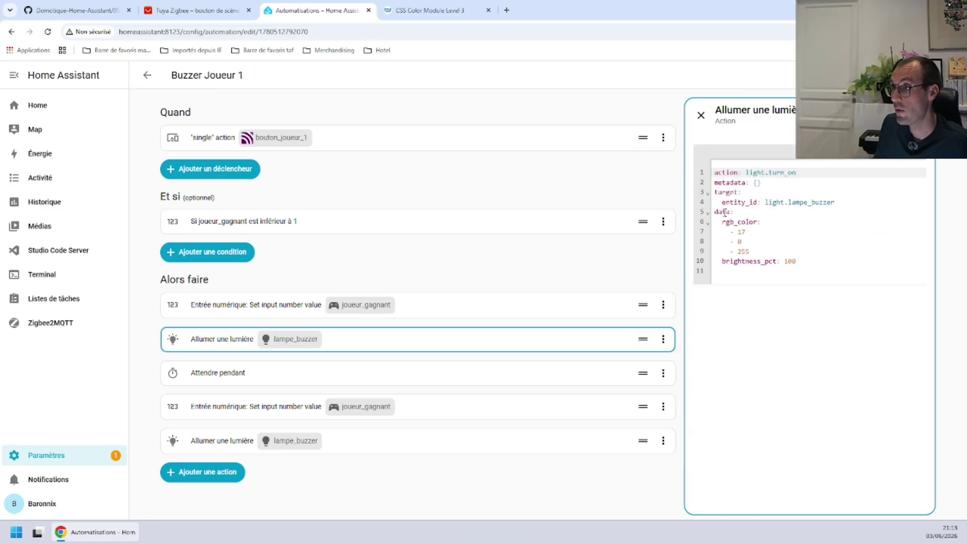
# Replace the action's rgb_color block with color_name: "{{ states('input_select.couleur_joueur_1') }}" and save the automation.
pyautogui.moveTo(721, 226); pyautogui.dragTo(764, 251)
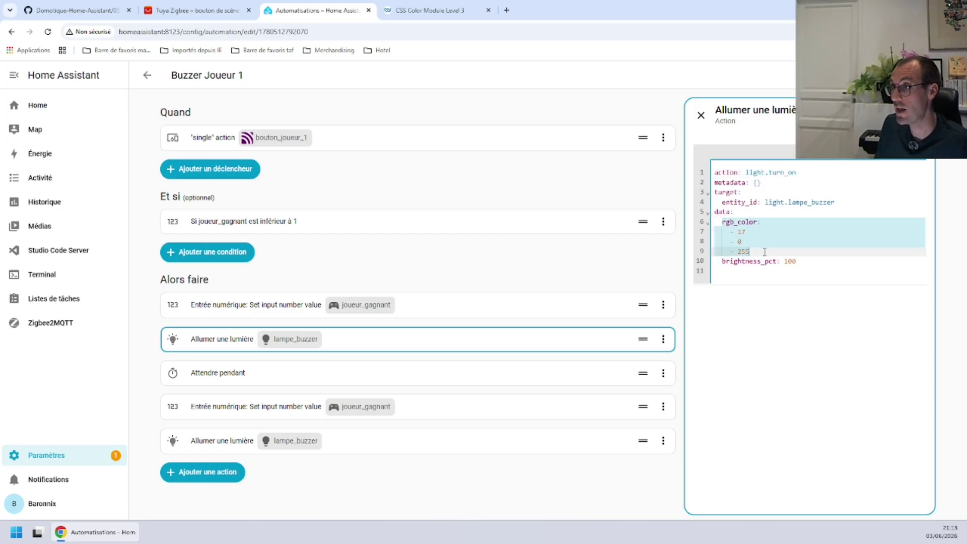
pyautogui.click(756, 246)
pyautogui.press('Return')
pyautogui.write("{{ states('input_number.tempo_joueur_gagnant') }}")
pyautogui.moveTo(721, 222); pyautogui.dragTo(908, 265)
pyautogui.write('color_name: "{{ states(\'input_select.couleur_joueur_1\') }}"')
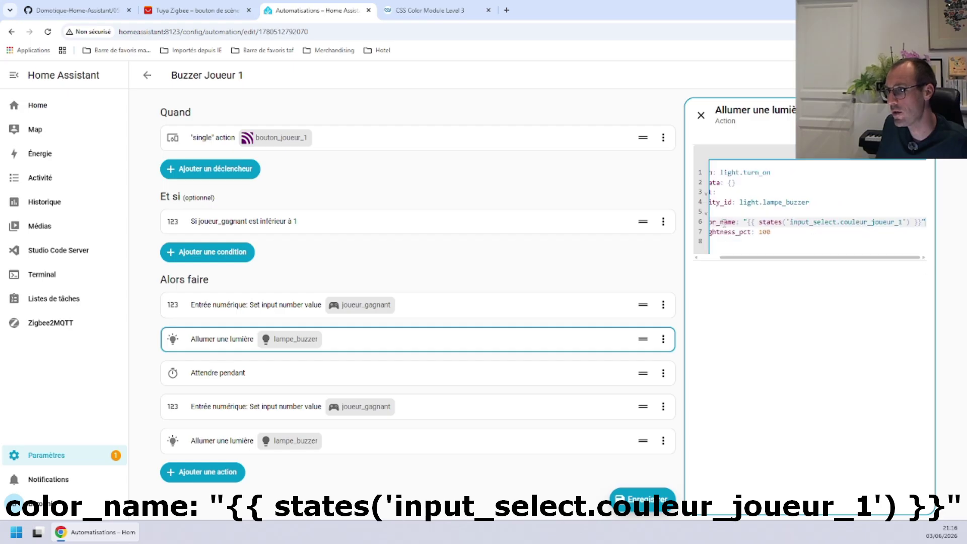
pyautogui.moveTo(761, 257); pyautogui.dragTo(735, 257)
pyautogui.click(714, 212)
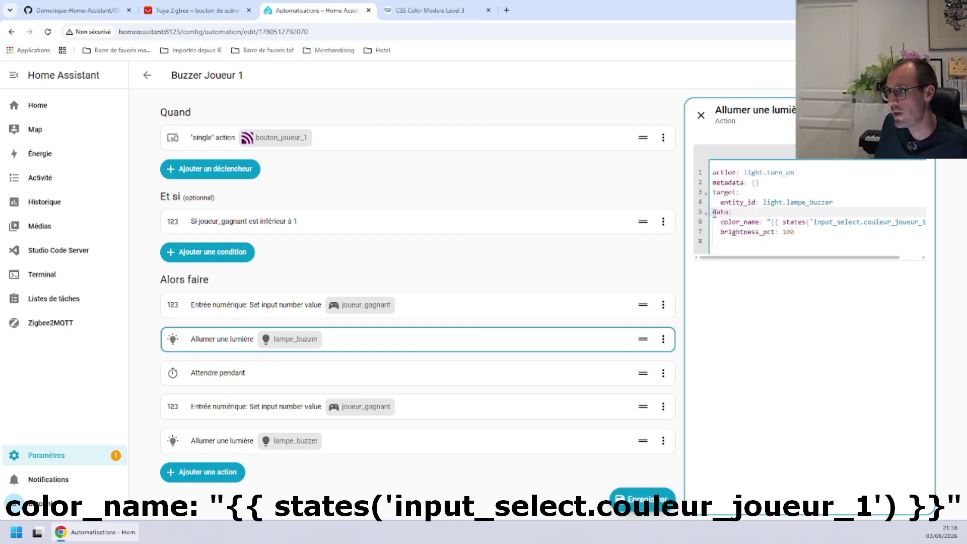
pyautogui.doubleClick(761, 223)
pyautogui.moveTo(837, 222); pyautogui.dragTo(901, 220)
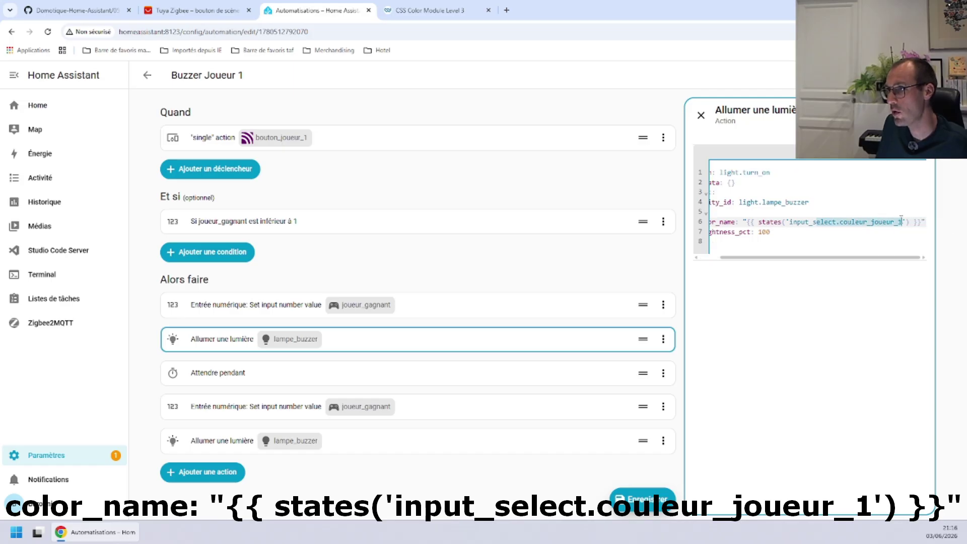
pyautogui.click(642, 514)
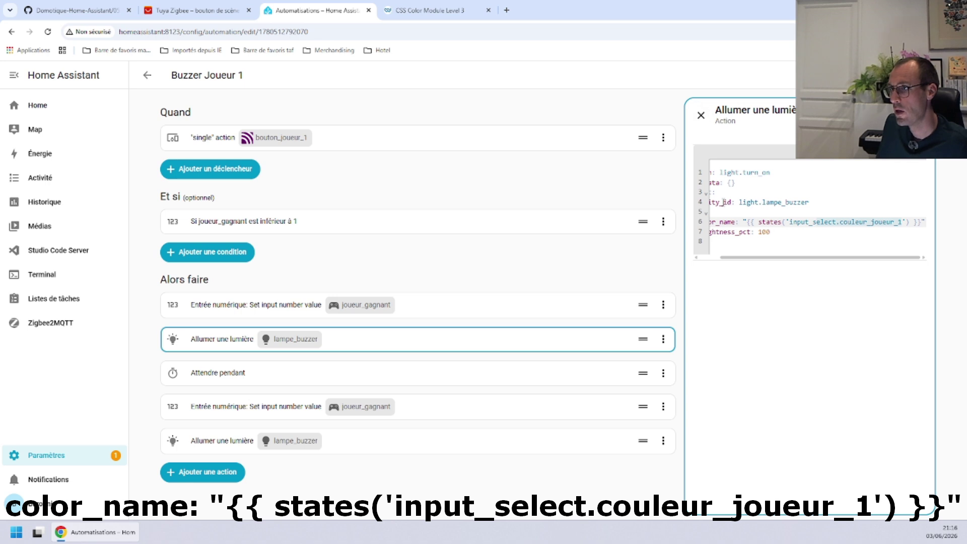
# Review the color_name template line in the light action's YAML and close the action editor.
pyautogui.click(737, 213)
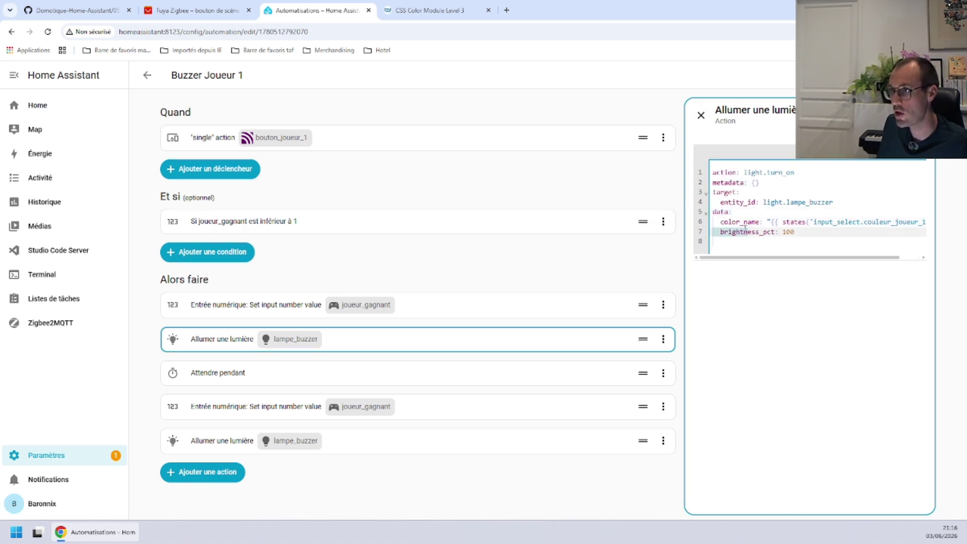
pyautogui.click(727, 224)
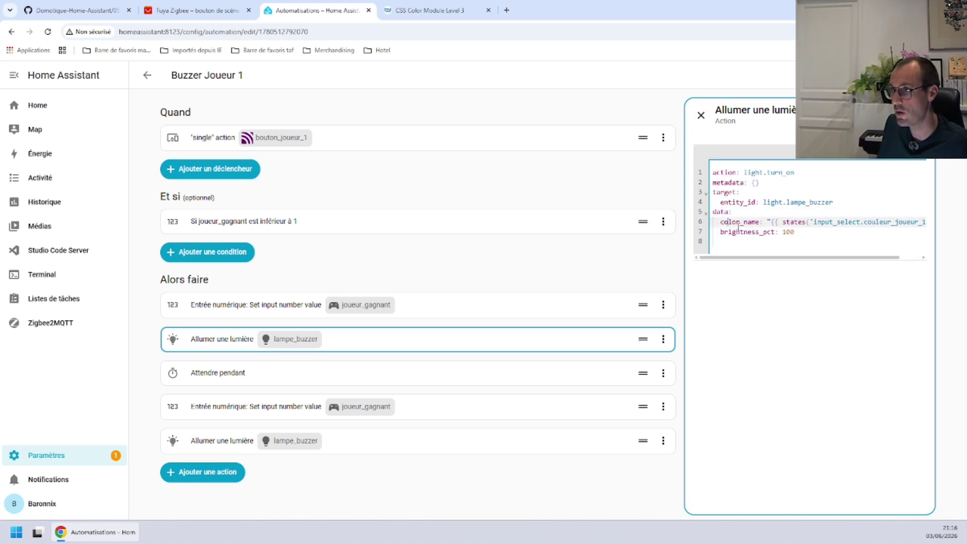
pyautogui.moveTo(783, 222); pyautogui.dragTo(925, 222)
pyautogui.click(701, 115)
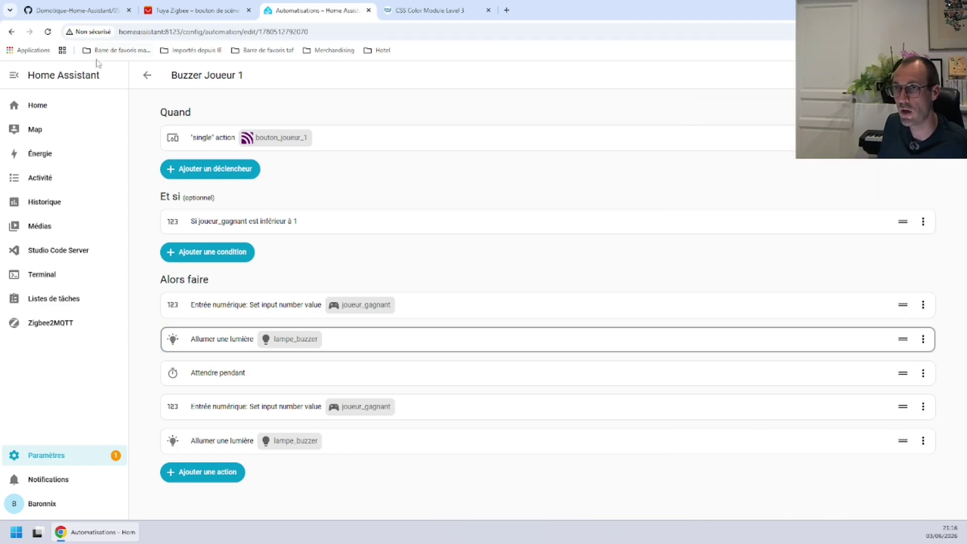
# On the buzzer dashboard, set Couleur Joueur 1 to fuchsia.
pyautogui.click(60, 106)
pyautogui.click(206, 76)
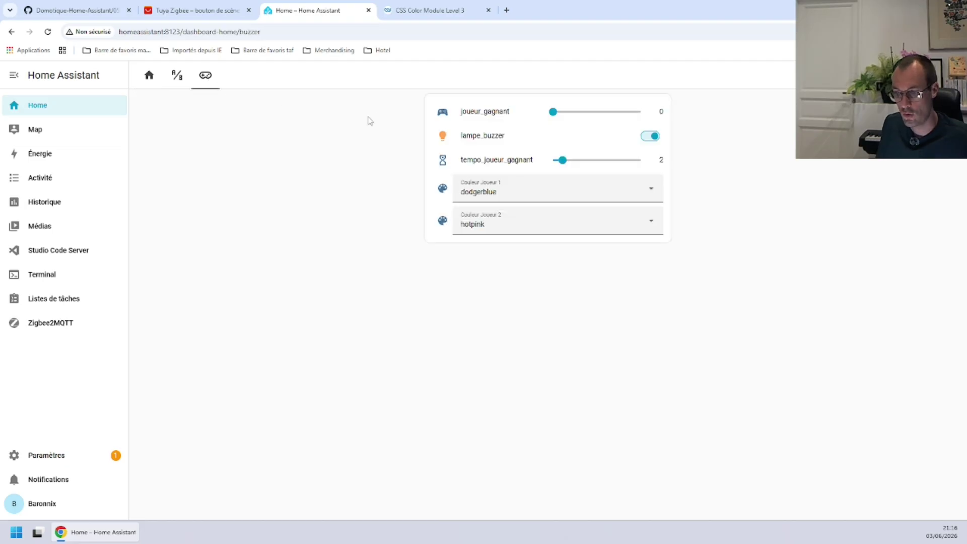
pyautogui.click(556, 196)
pyautogui.click(492, 244)
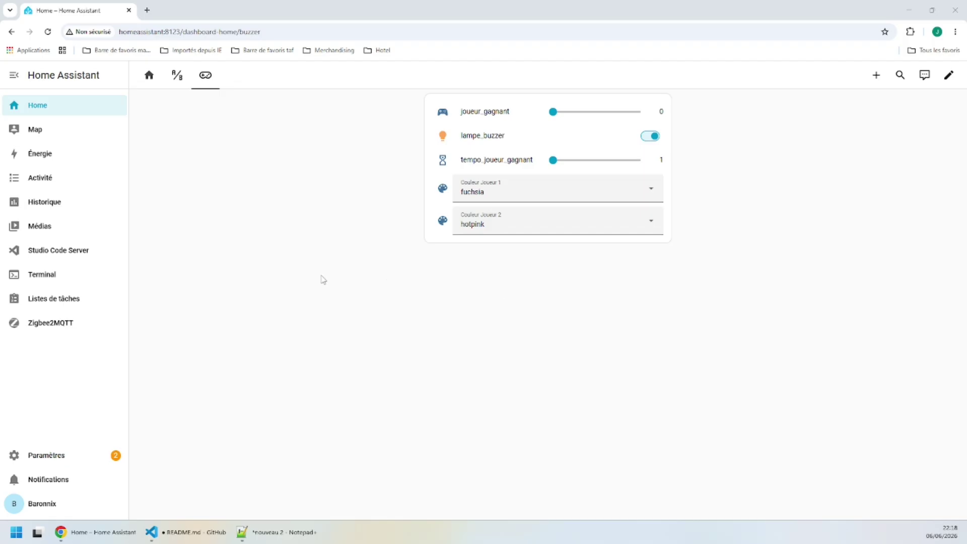
# Duplicate the Buzzer Joueur 1 automation from the automations list.
pyautogui.click(62, 455)
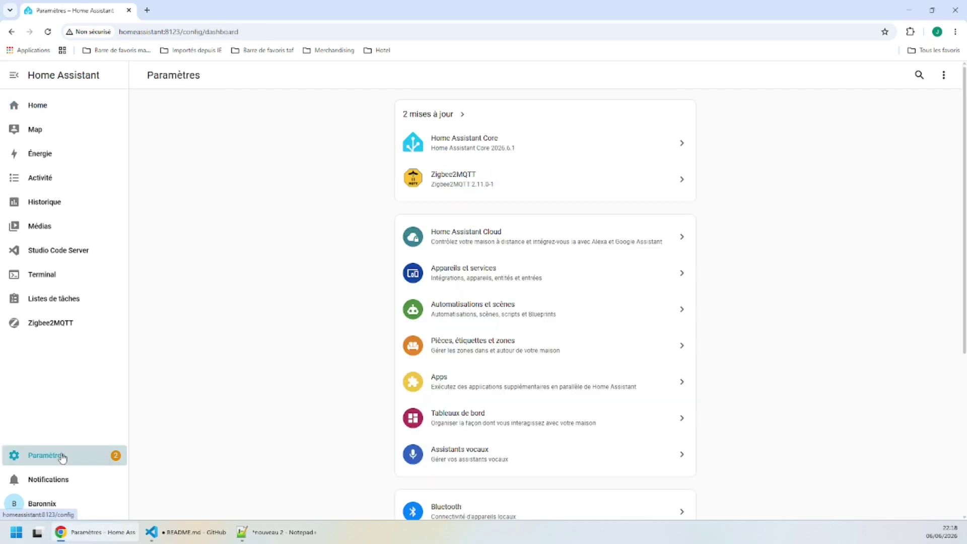
pyautogui.click(487, 309)
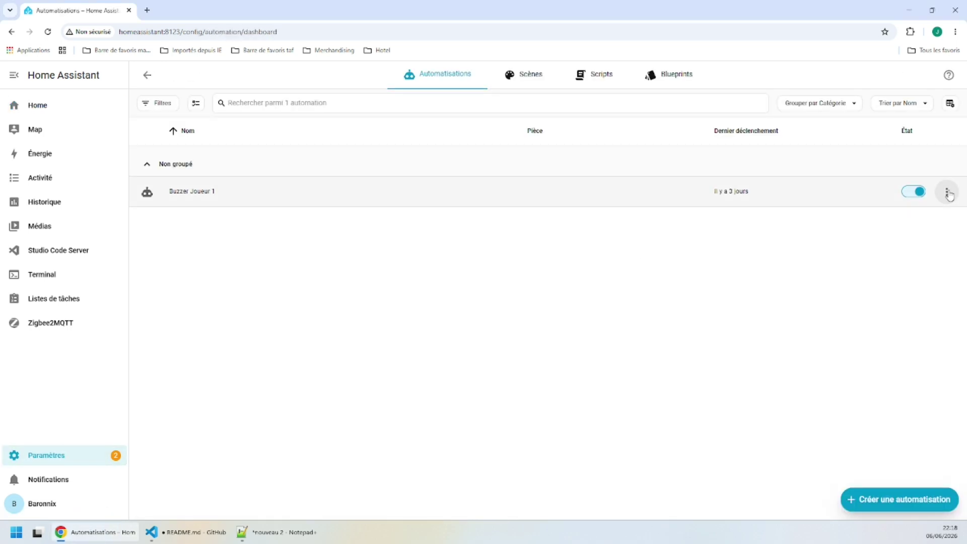
pyautogui.click(948, 193)
pyautogui.click(889, 322)
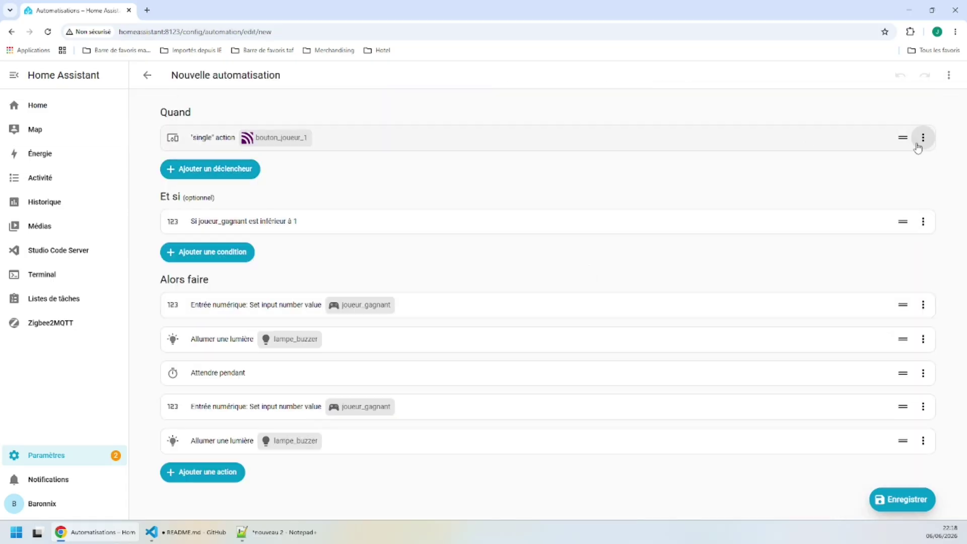
# Change the duplicated automation's single-action trigger device to bouton_joueur_2.
pyautogui.click(291, 143)
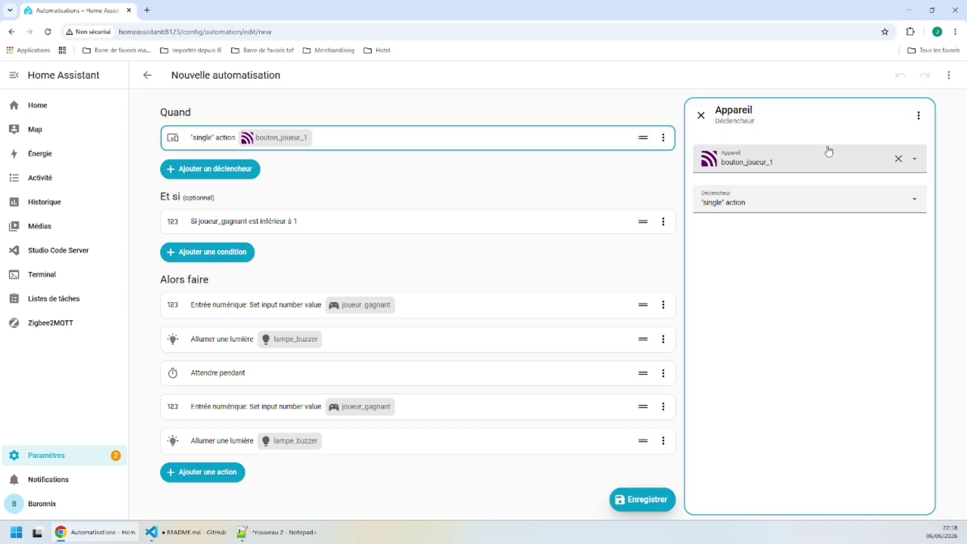
pyautogui.click(803, 164)
pyautogui.click(775, 275)
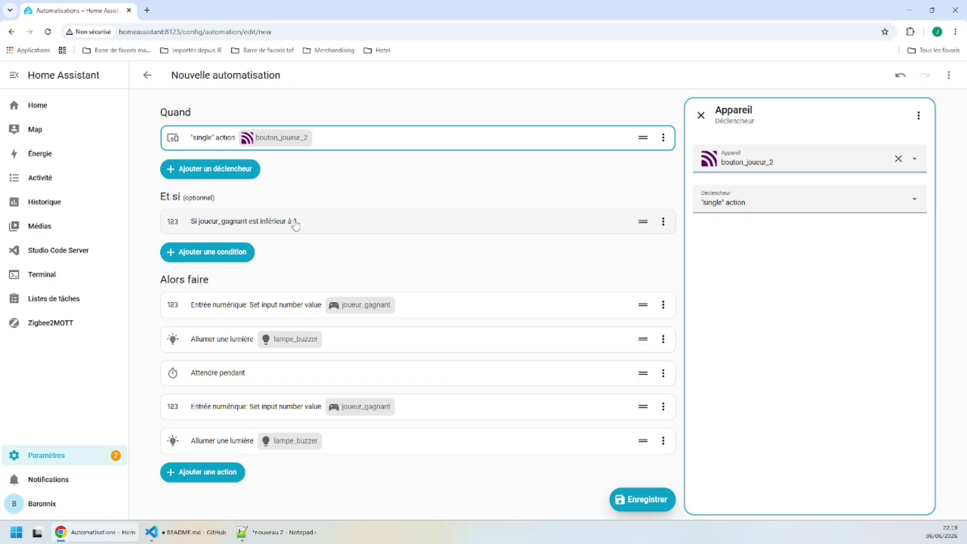
# Set the value in the first joueur_gagnant input number action to 2.
pyautogui.click(357, 312)
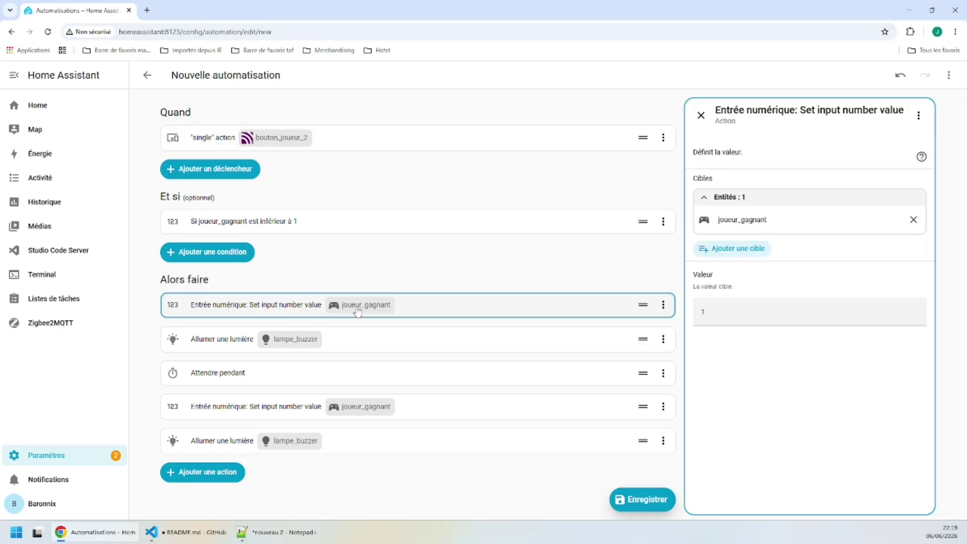
pyautogui.doubleClick(703, 311)
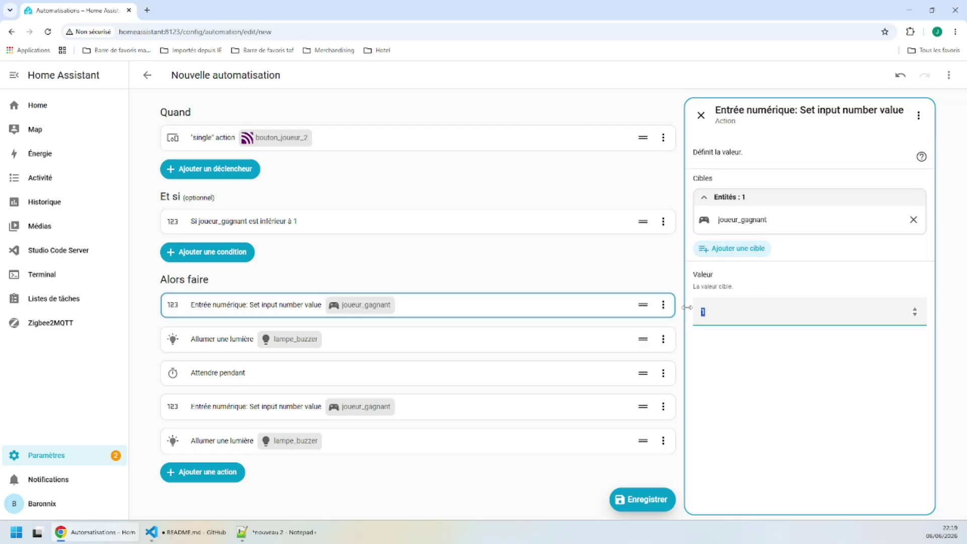
pyautogui.click(548, 267)
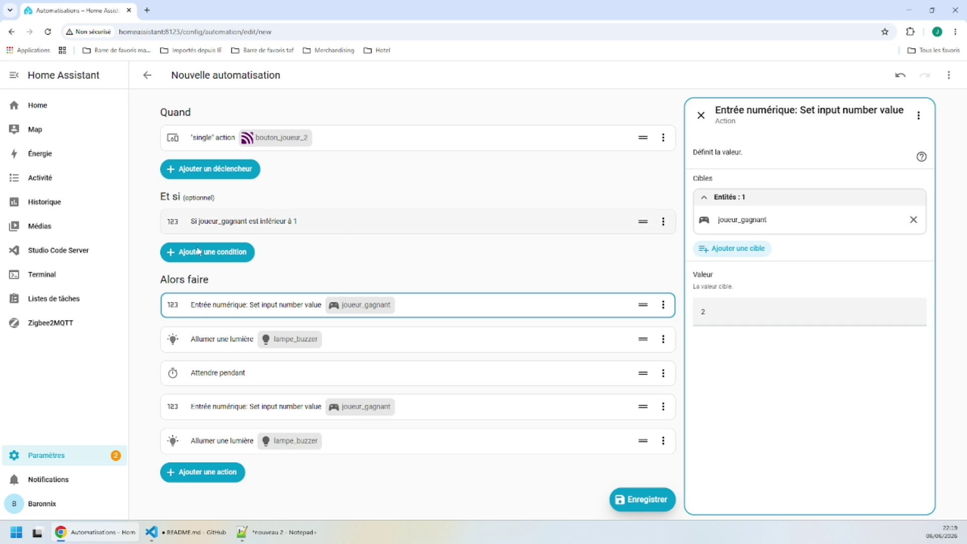
# In the YAML of the first lampe_buzzer turn-on action, change the color_name template's entity to input_select.couleur_joueur_2.
pyautogui.click(275, 347)
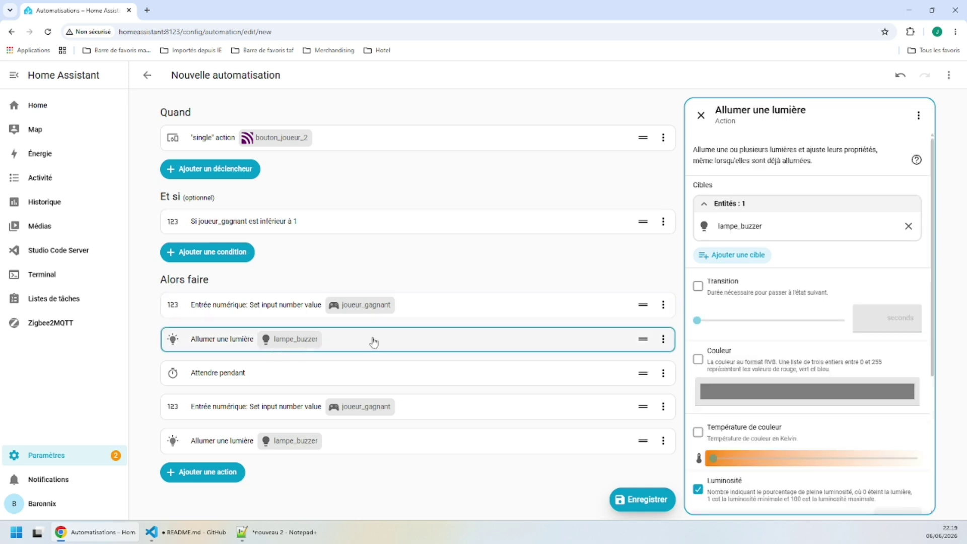
pyautogui.scroll(-2, 787, 318)
pyautogui.scroll(2, 811, 276)
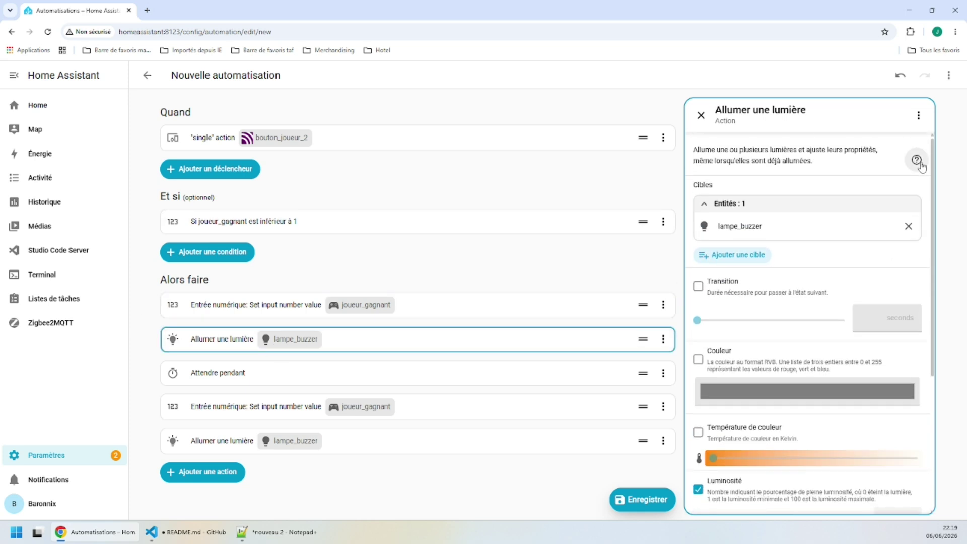
pyautogui.click(918, 117)
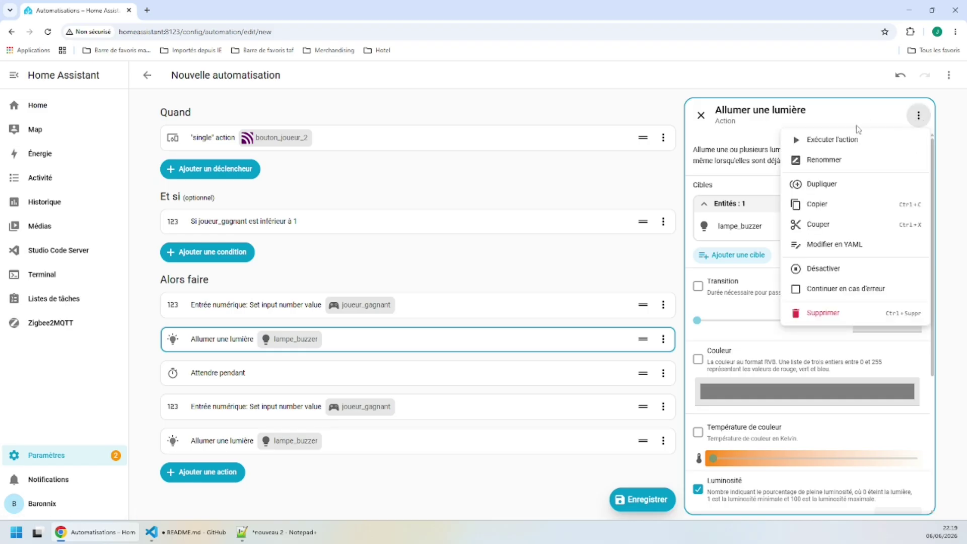
pyautogui.click(849, 246)
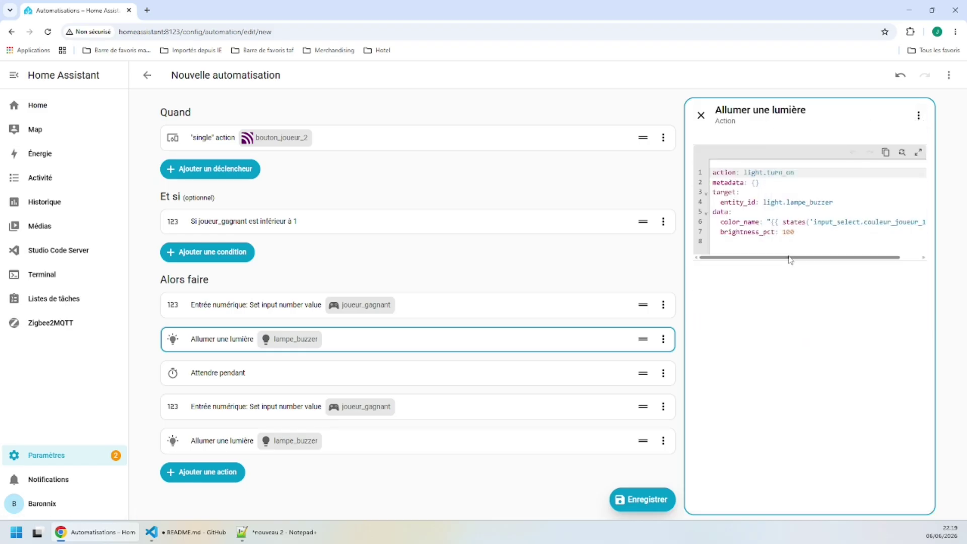
pyautogui.moveTo(790, 261); pyautogui.dragTo(814, 262)
pyautogui.click(904, 221)
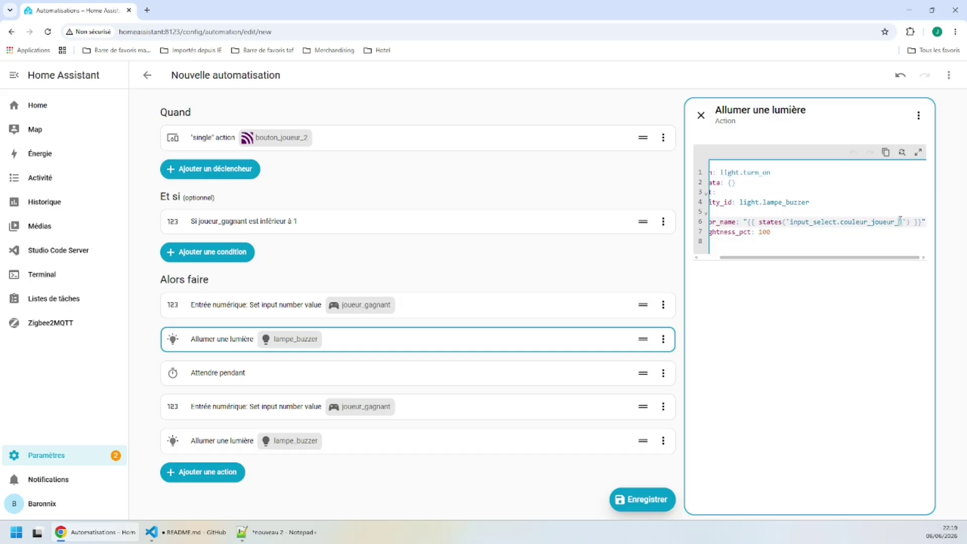
pyautogui.moveTo(899, 222)
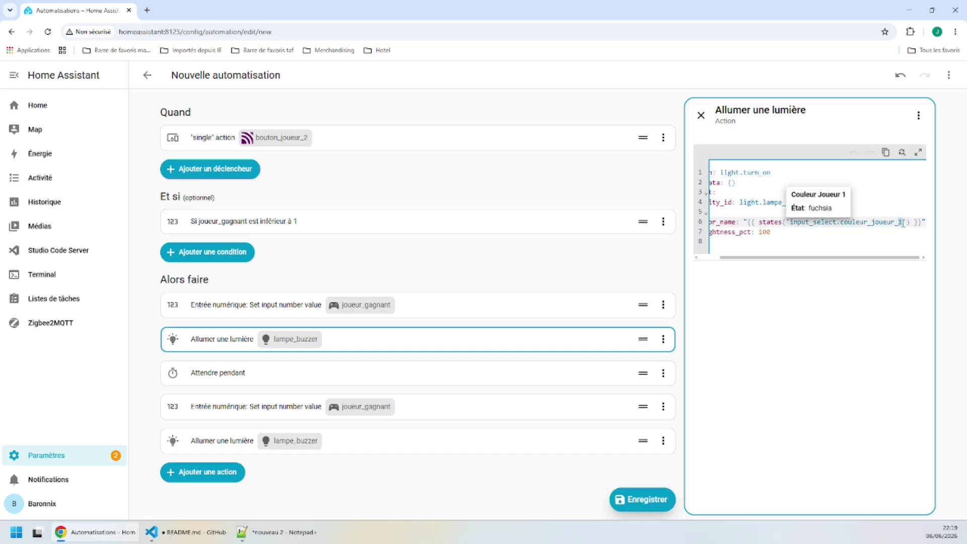
pyautogui.press('BackSpace')
pyautogui.write('2')
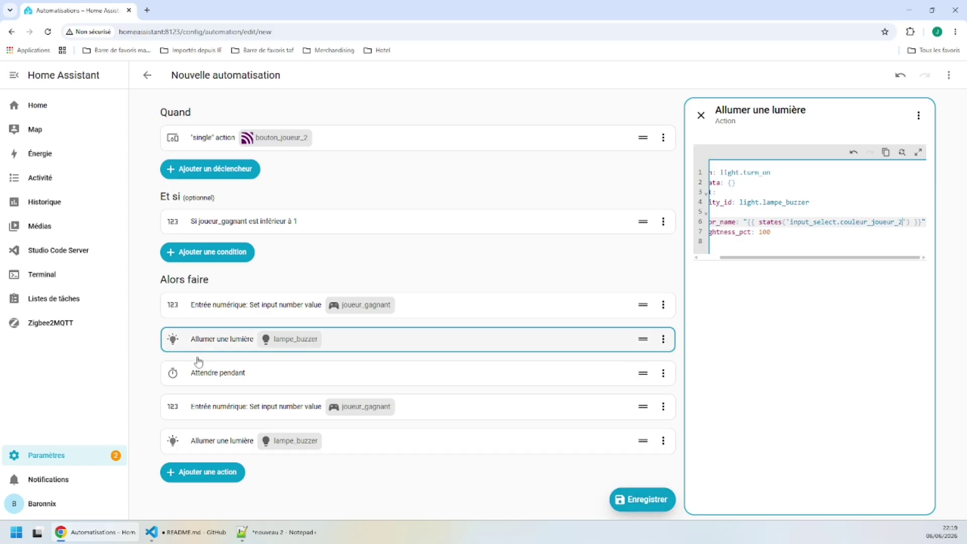
# Save the new automation under the name "Buzzer joueur 2".
pyautogui.click(646, 504)
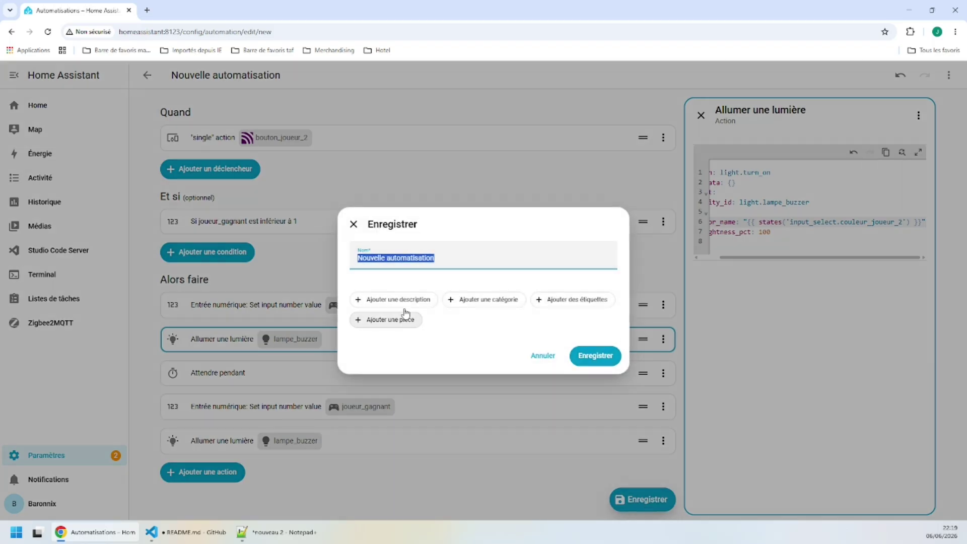
pyautogui.write('Buzzer joueur 2')
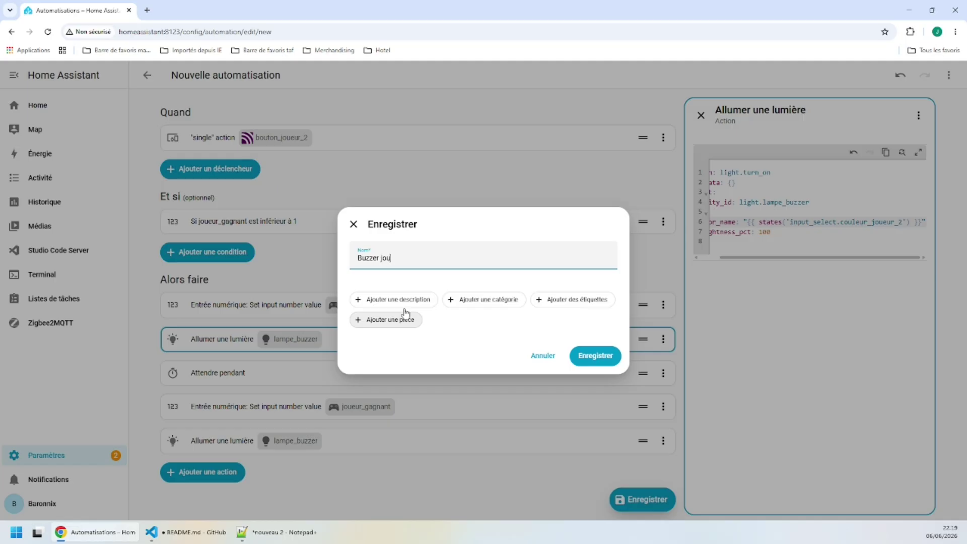
pyautogui.click(594, 356)
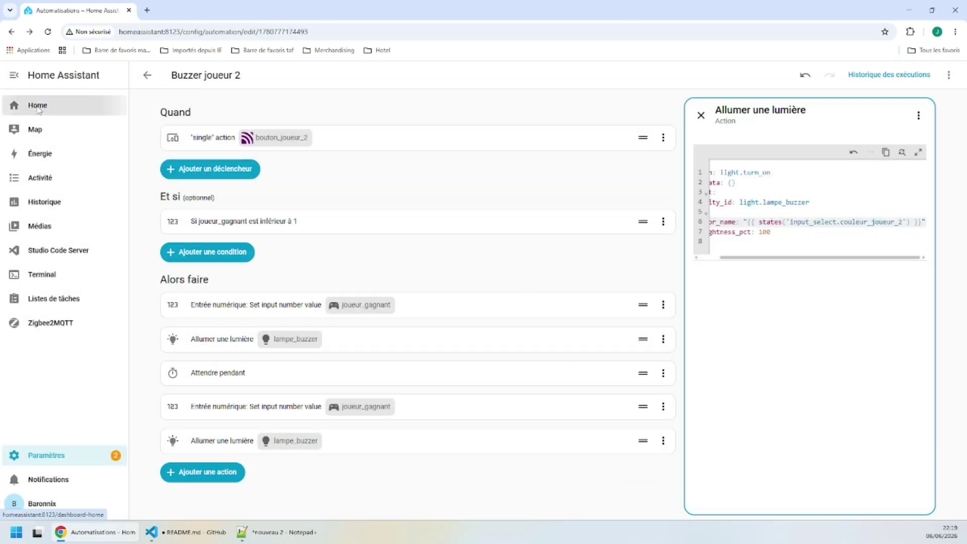
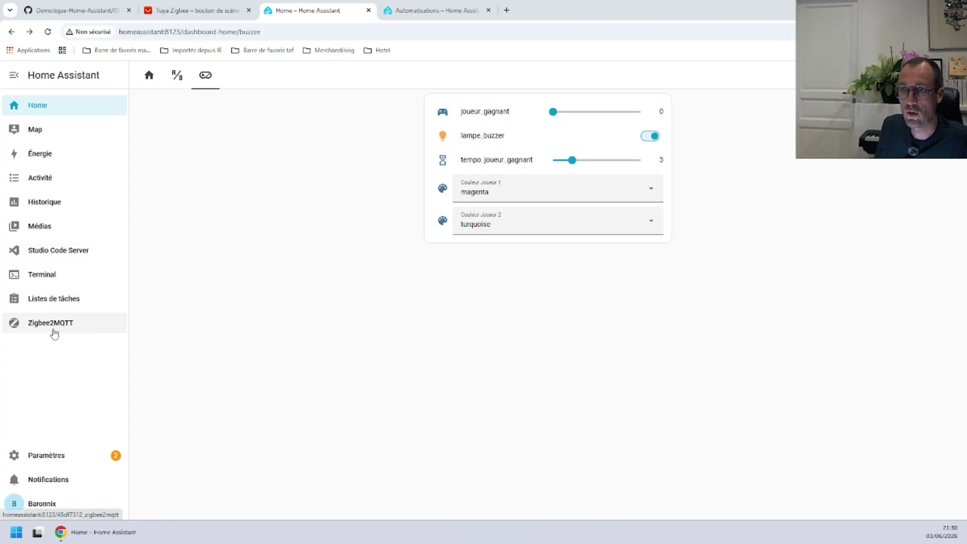
# Create a button helper named "Reset Buzzer" with the mdi:restart icon.
pyautogui.click(46, 455)
pyautogui.click(501, 274)
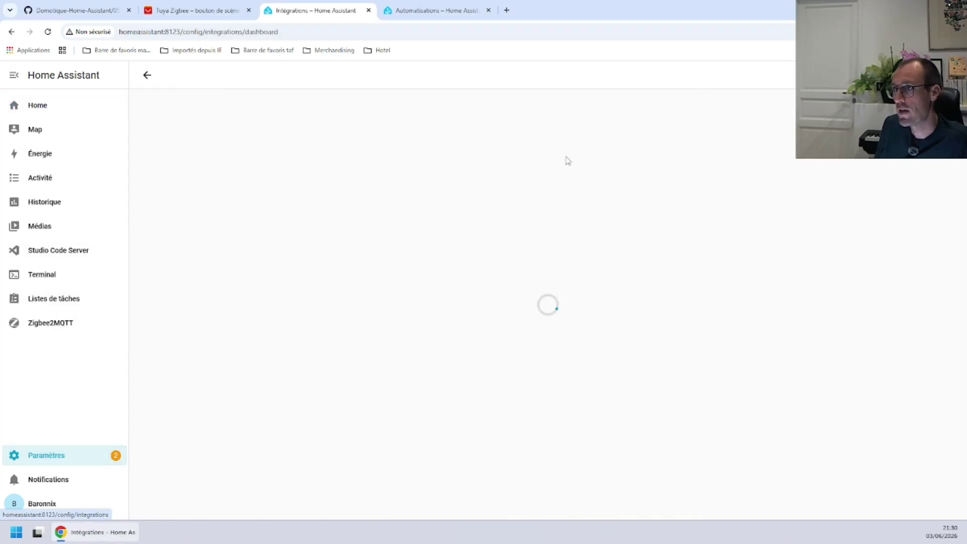
pyautogui.click(675, 80)
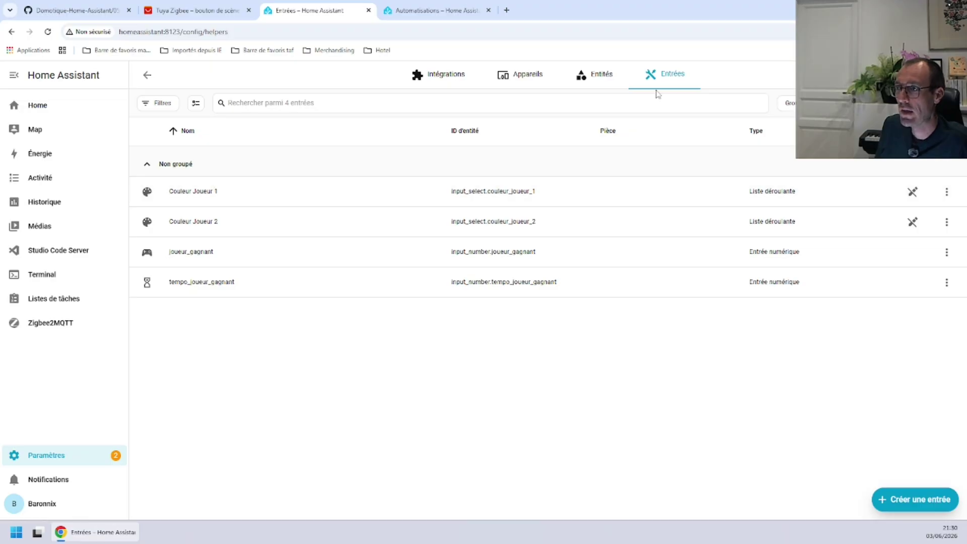
pyautogui.click(901, 500)
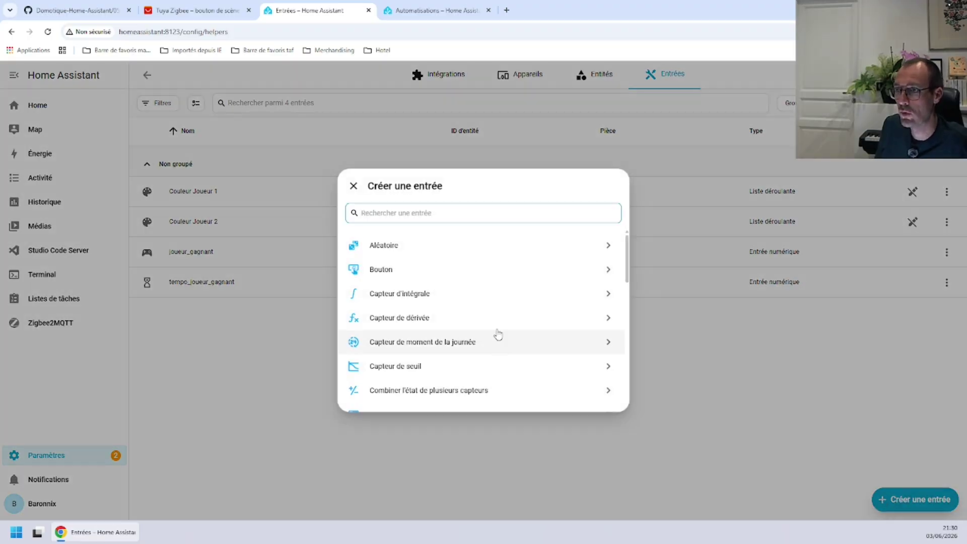
pyautogui.click(418, 270)
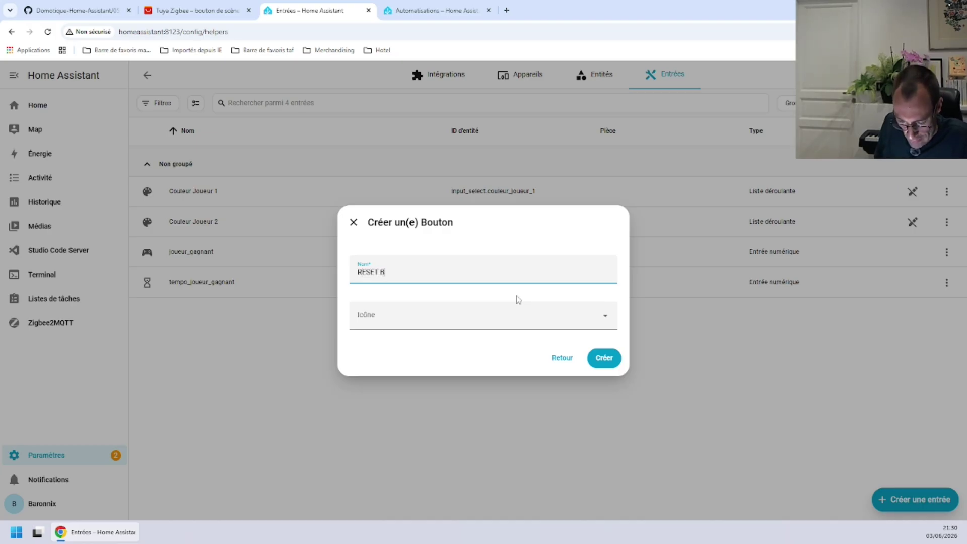
pyautogui.write('RESET Buzze')
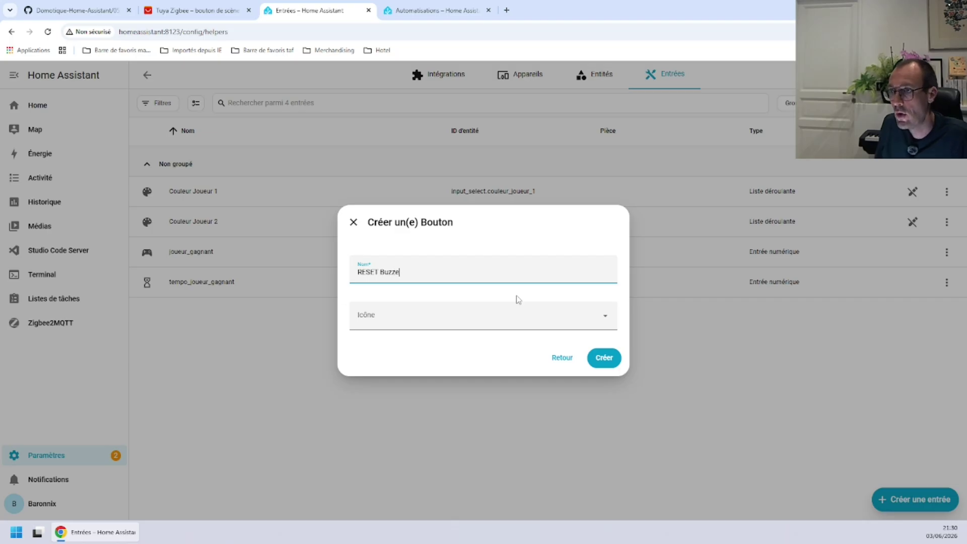
pyautogui.write('r')
pyautogui.click(382, 315)
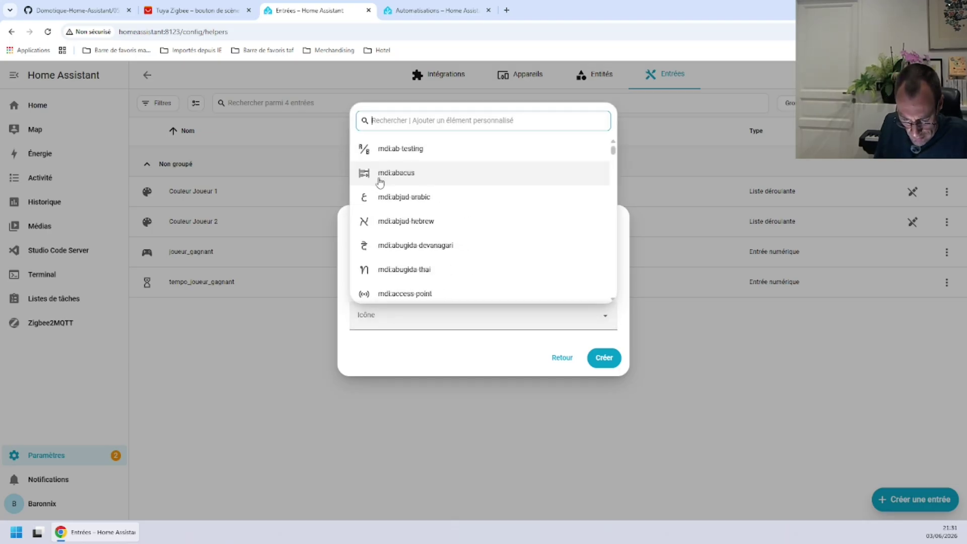
pyautogui.write('restart')
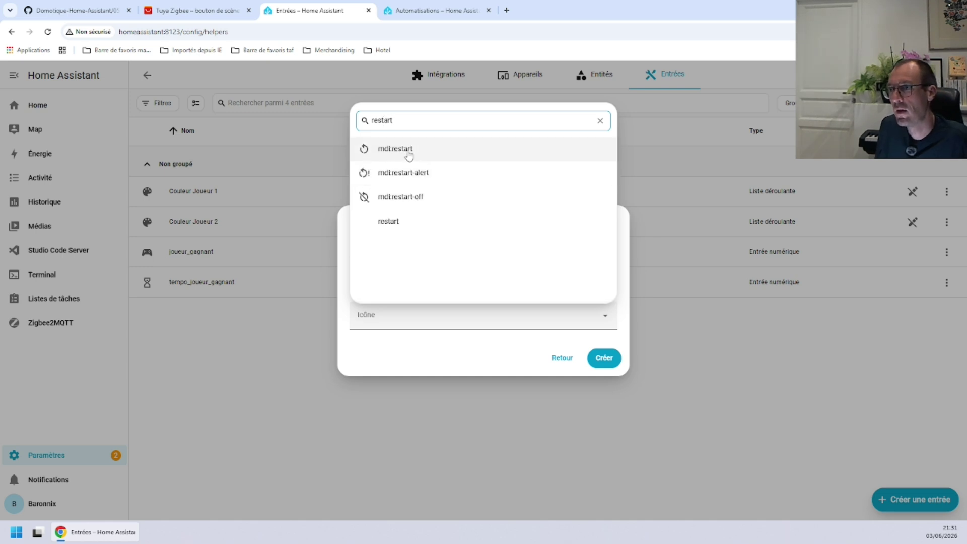
pyautogui.click(408, 154)
pyautogui.click(611, 362)
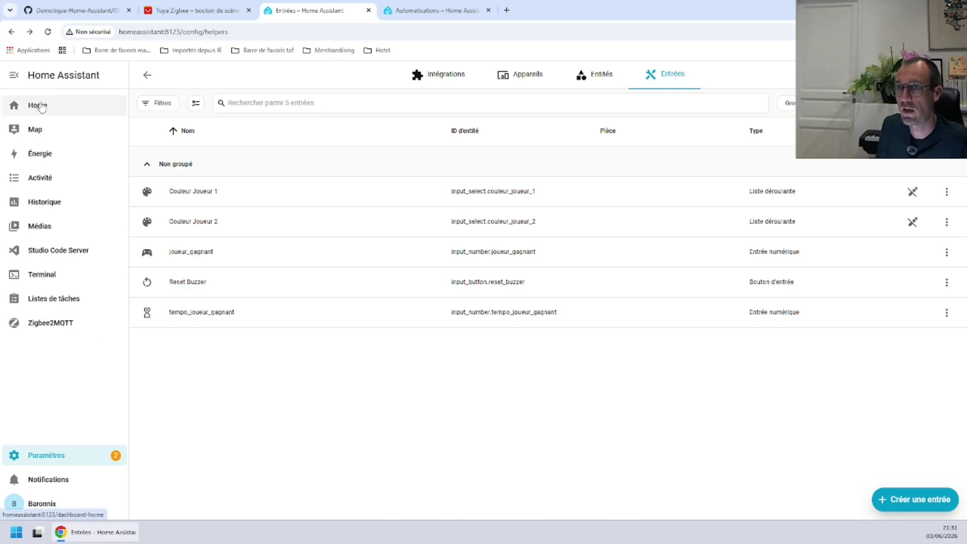
# Start a new empty automation from the automations list.
pyautogui.click(47, 456)
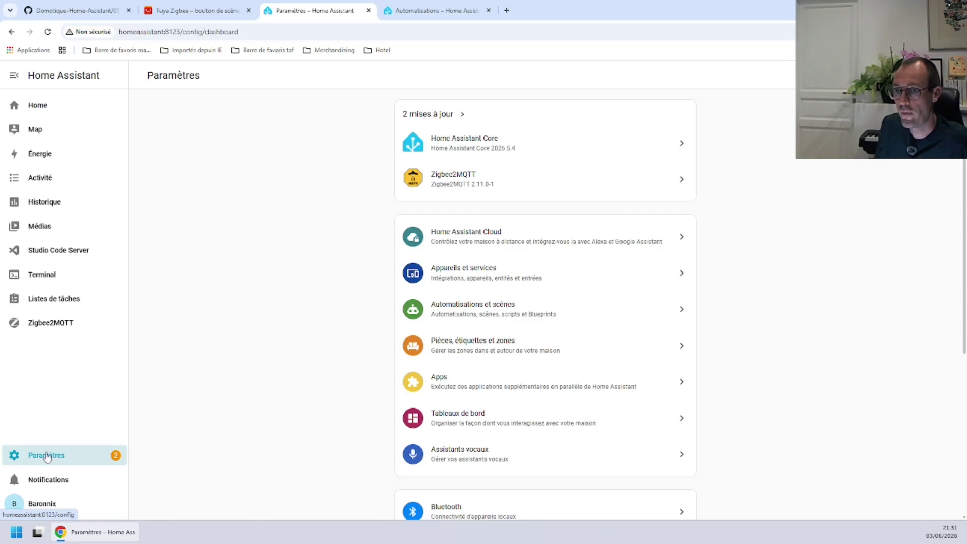
pyautogui.click(467, 319)
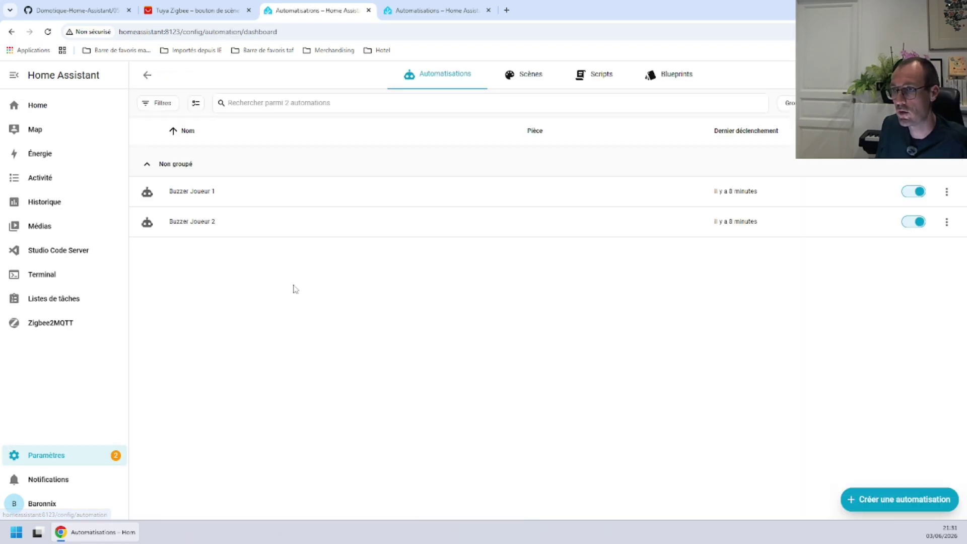
pyautogui.click(901, 500)
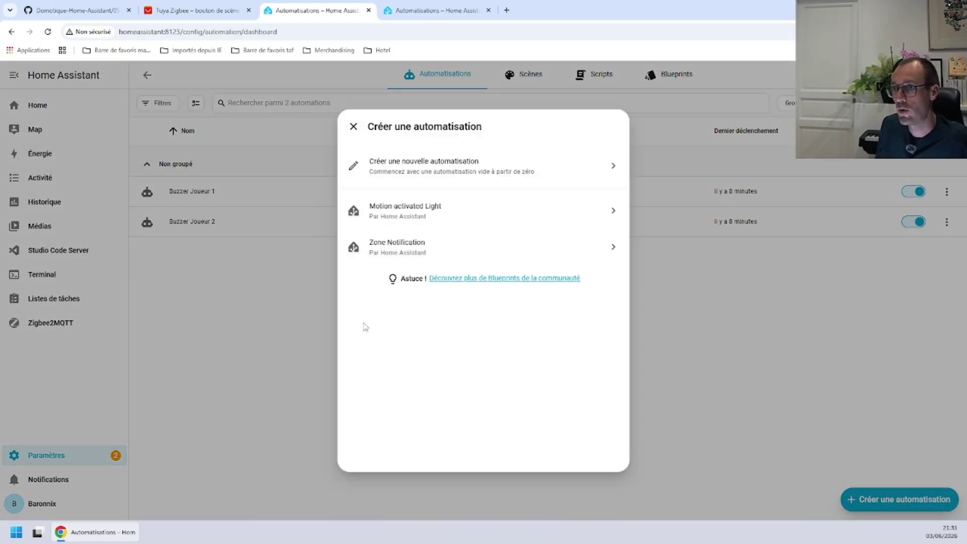
pyautogui.click(399, 168)
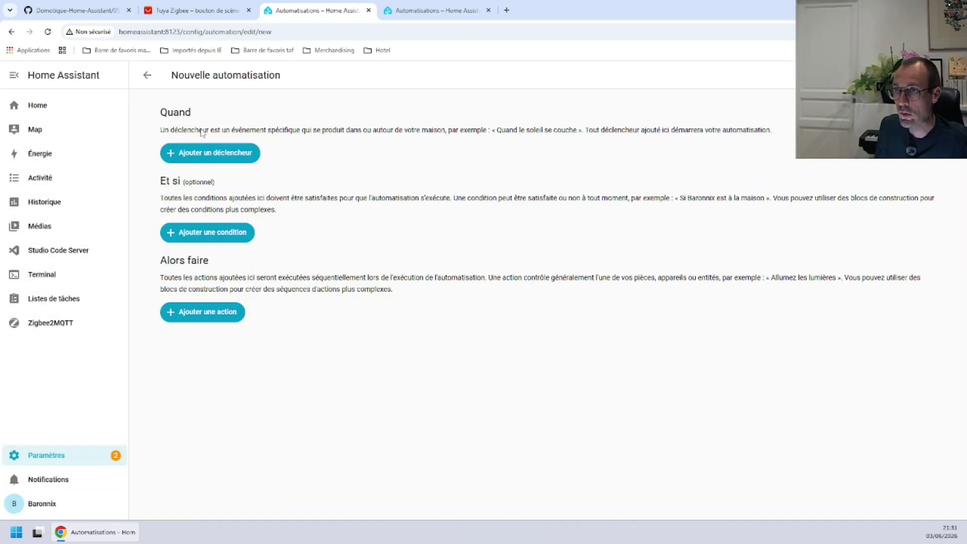
# Add an entity state trigger that fires when Reset Buzzer changes state.
pyautogui.click(215, 151)
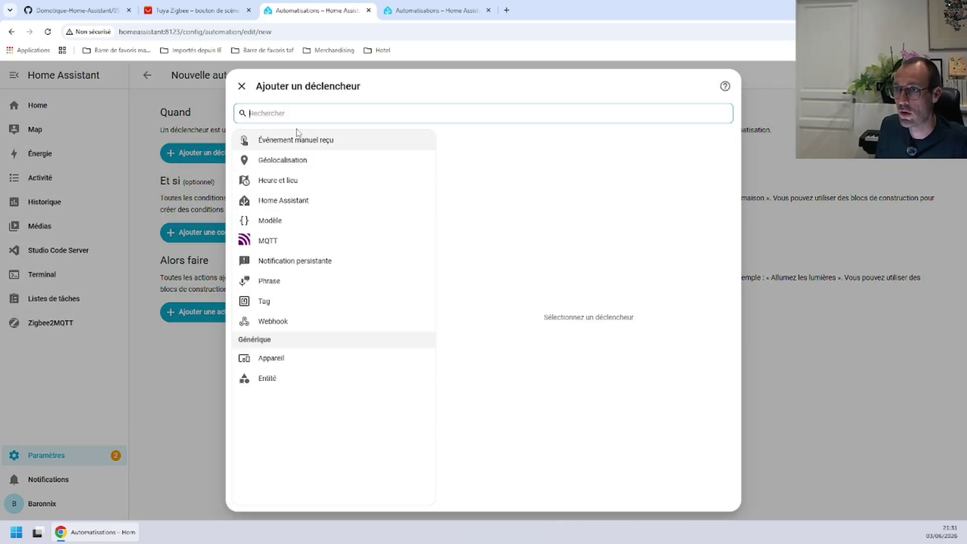
pyautogui.click(270, 382)
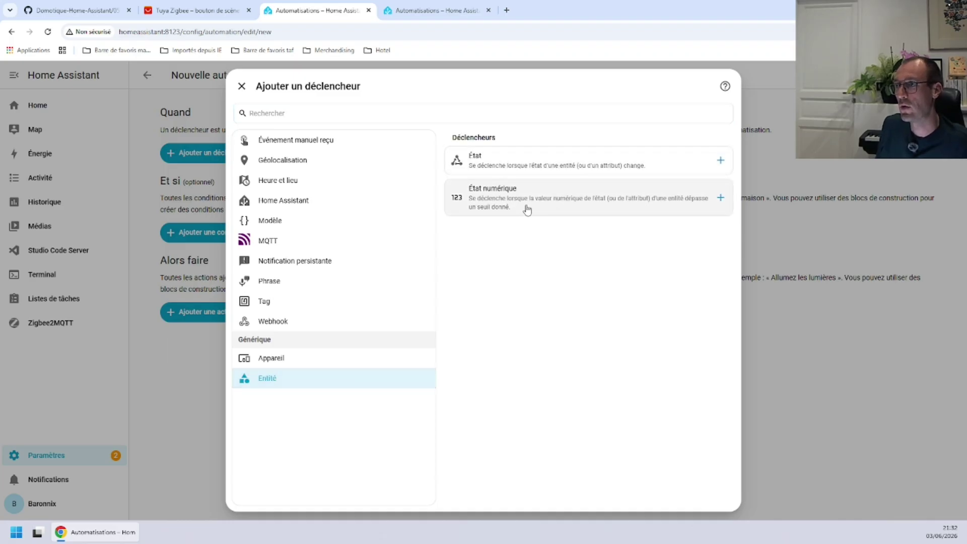
pyautogui.click(527, 163)
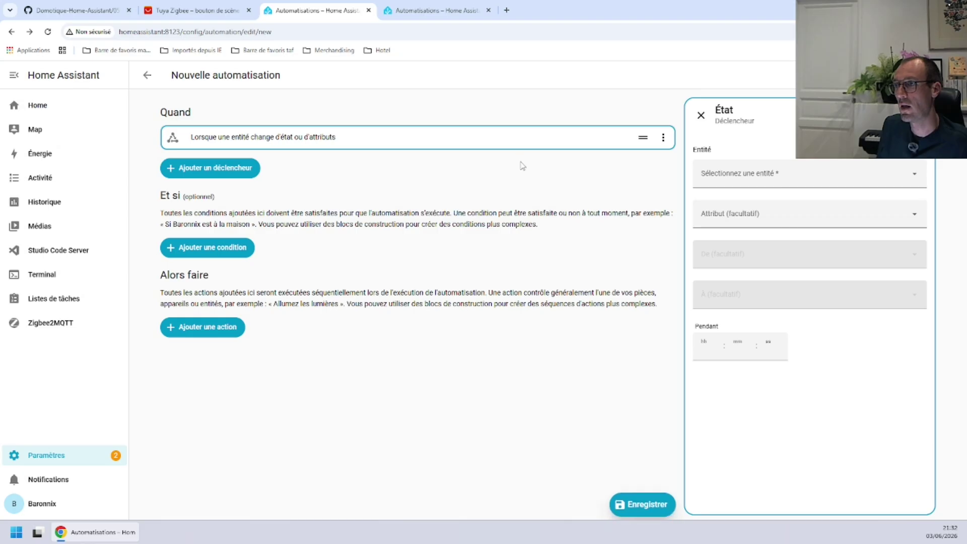
pyautogui.click(748, 176)
pyautogui.write('rese')
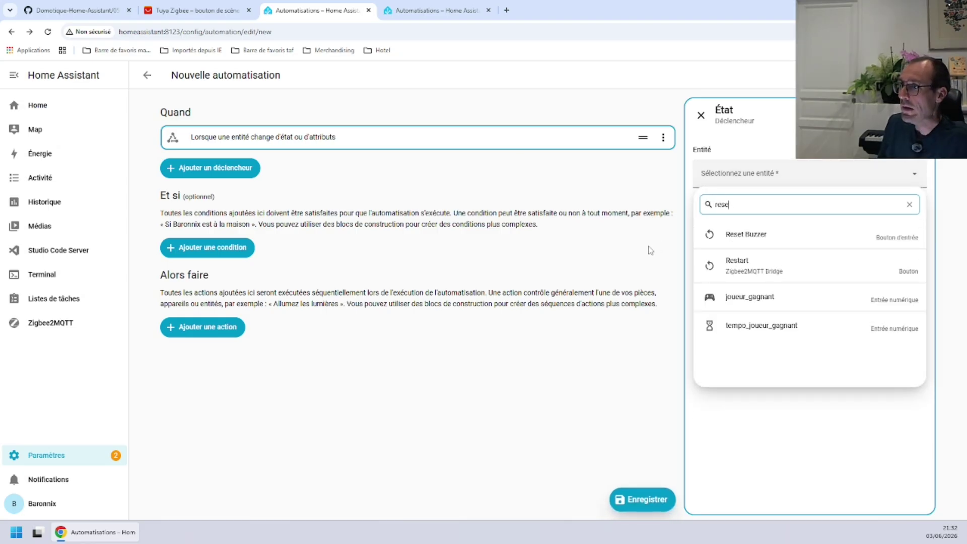
pyautogui.click(745, 233)
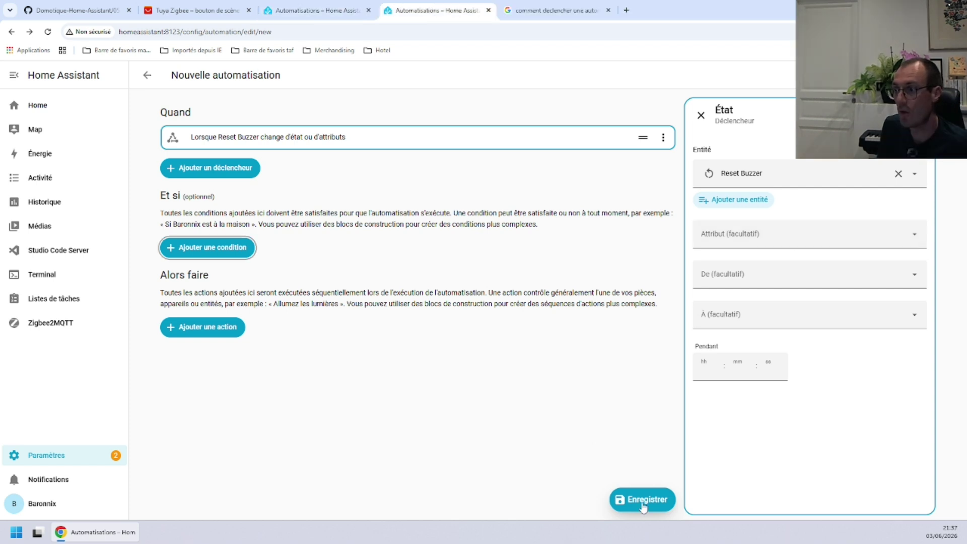
# Save the new automation under the name "Reset Buzzer".
pyautogui.click(643, 504)
pyautogui.write('Reset Bu')
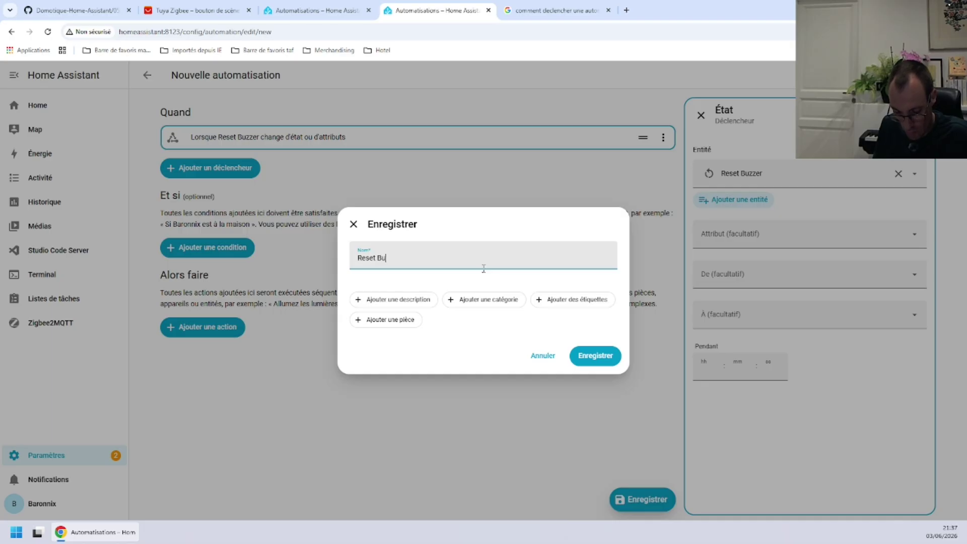
pyautogui.write('zzer')
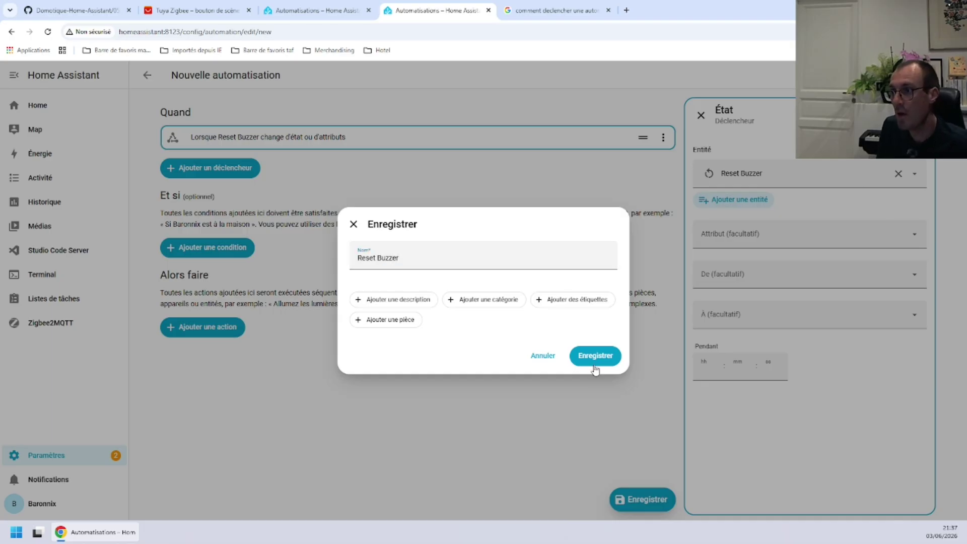
pyautogui.click(597, 363)
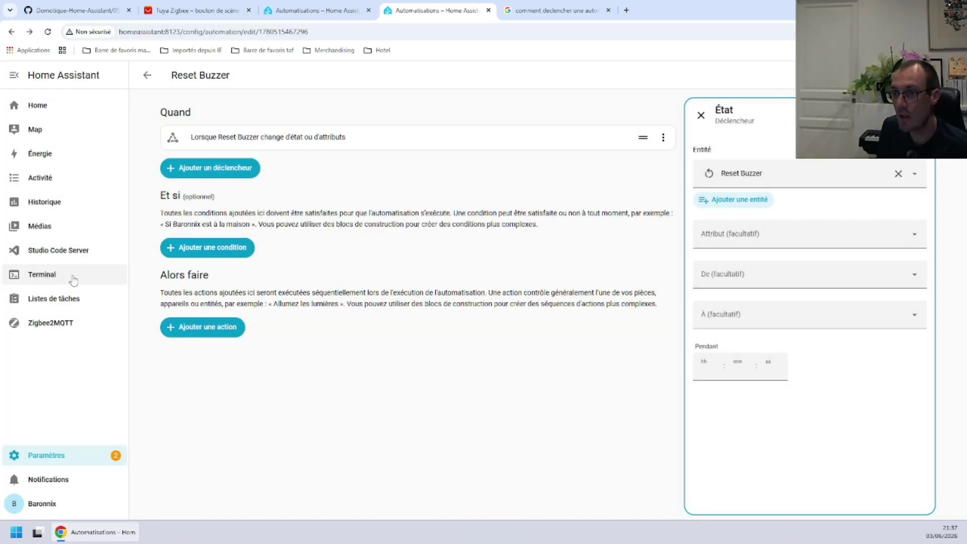
# Add a "Set input number value" action that sets joueur_gagnant to 0.
pyautogui.click(196, 326)
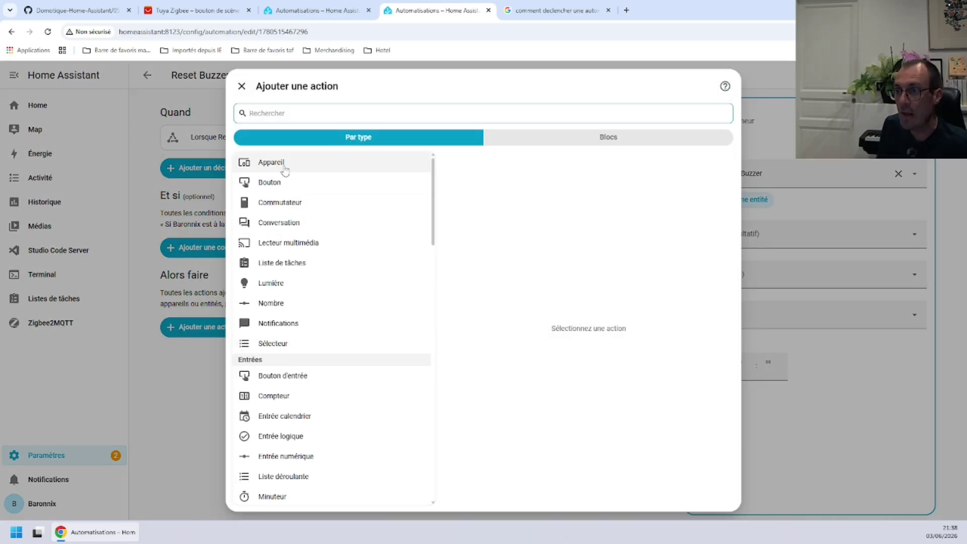
pyautogui.scroll(-1, 275, 391)
pyautogui.scroll(-3, 274, 389)
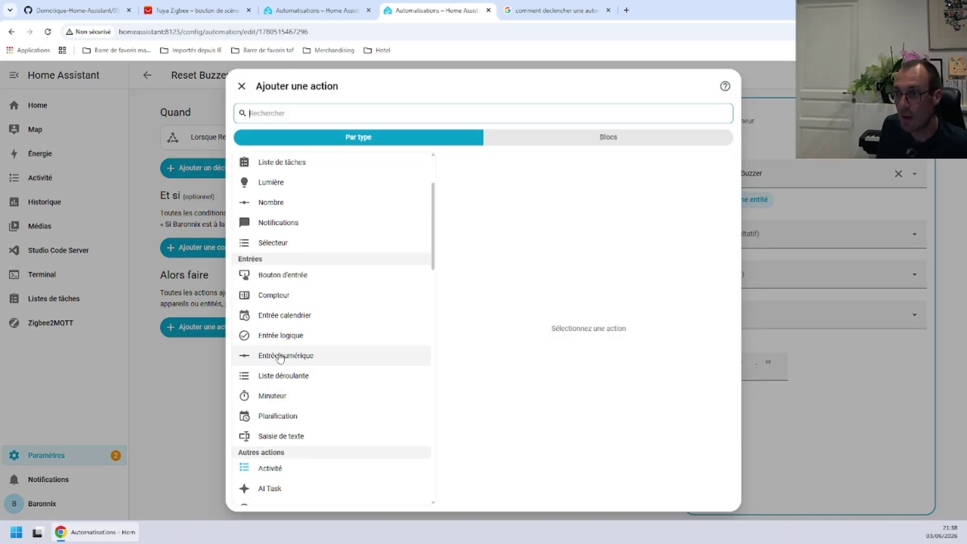
pyautogui.scroll(1, 279, 252)
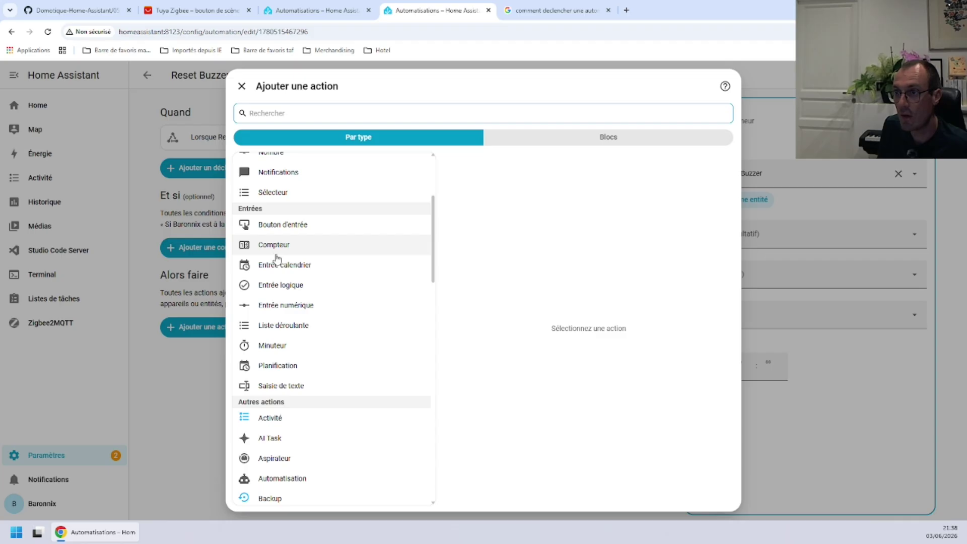
pyautogui.click(285, 305)
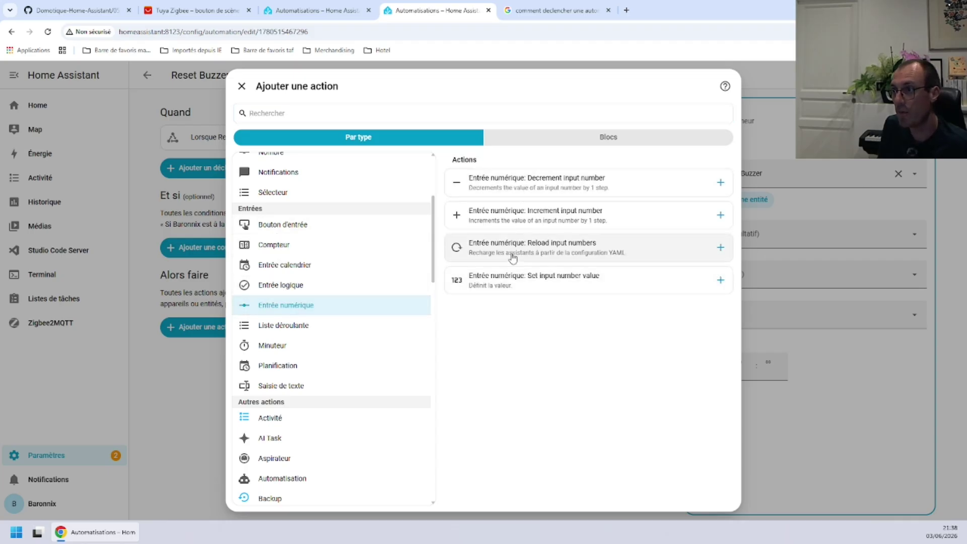
pyautogui.click(523, 278)
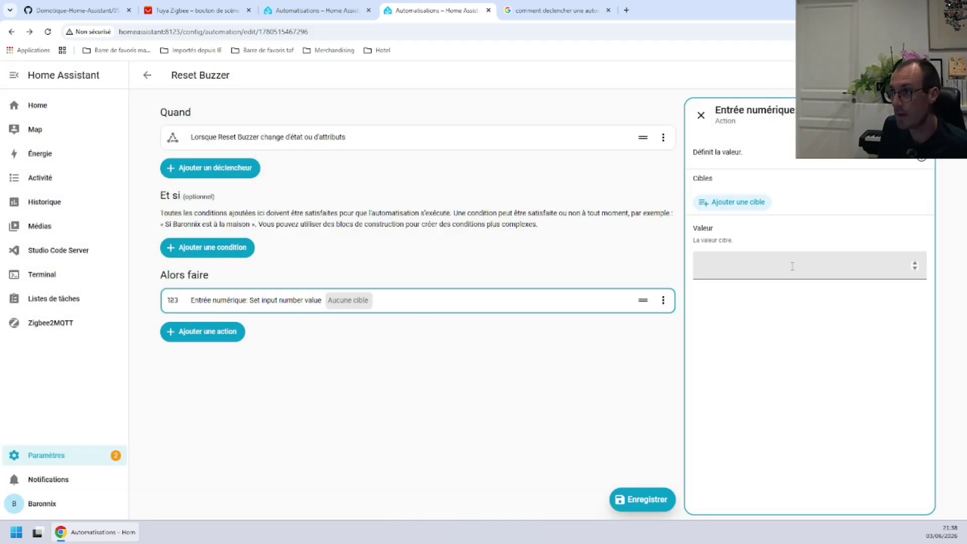
pyautogui.click(739, 271)
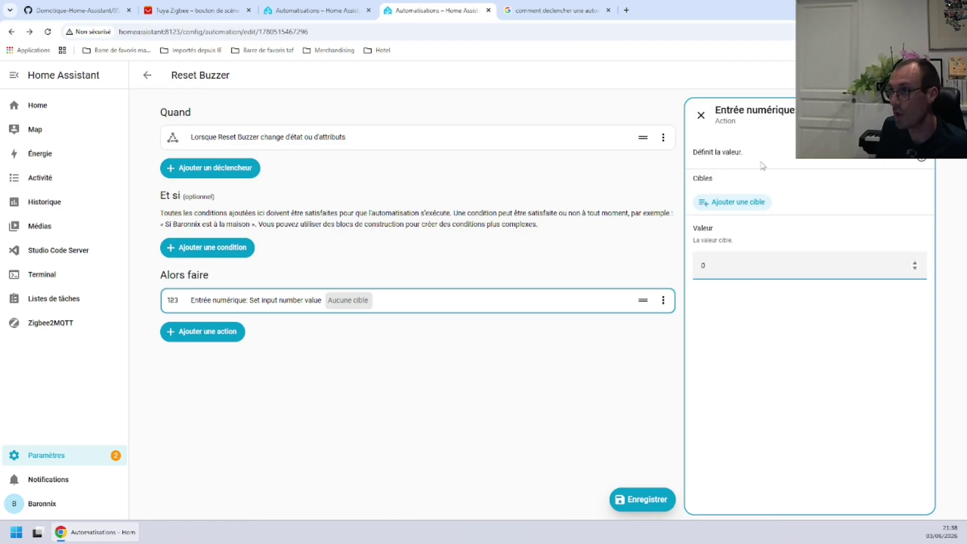
pyautogui.click(743, 202)
pyautogui.click(753, 298)
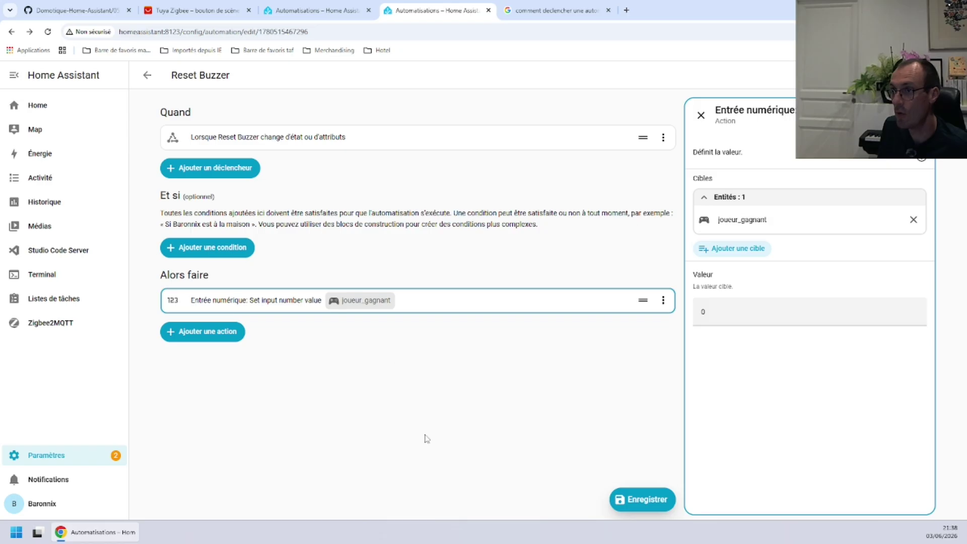
# Add a light turn-on action (Allumer une lumière) targeting lampe_buzzer.
pyautogui.click(201, 332)
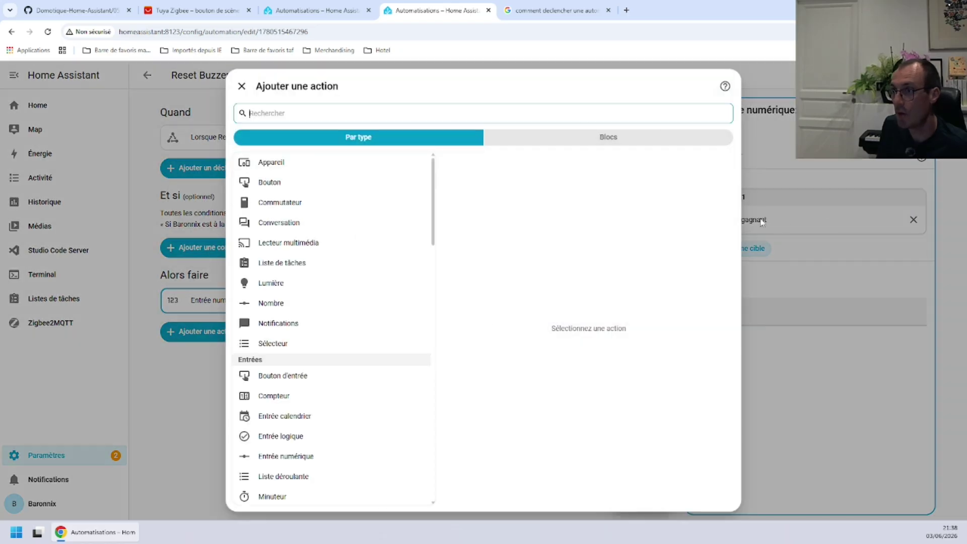
pyautogui.click(283, 287)
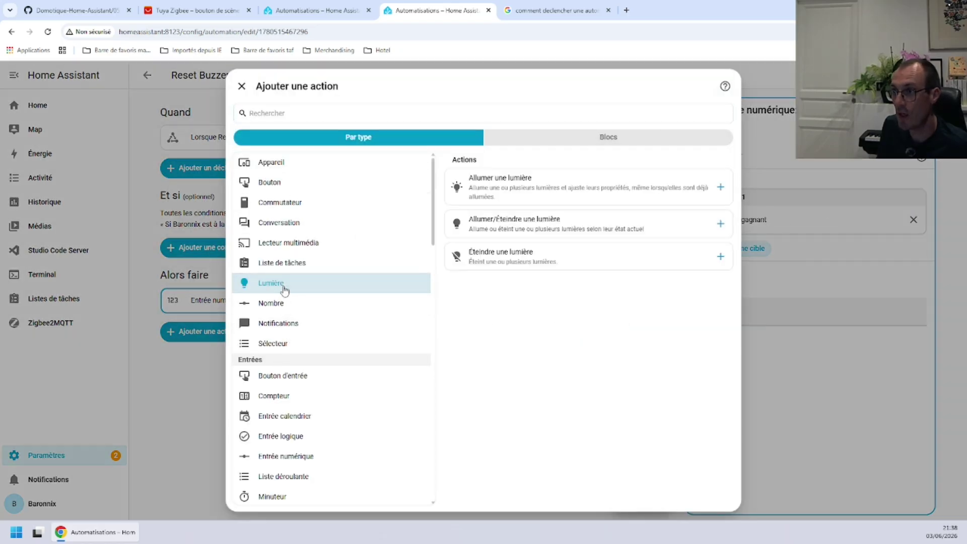
pyautogui.click(527, 190)
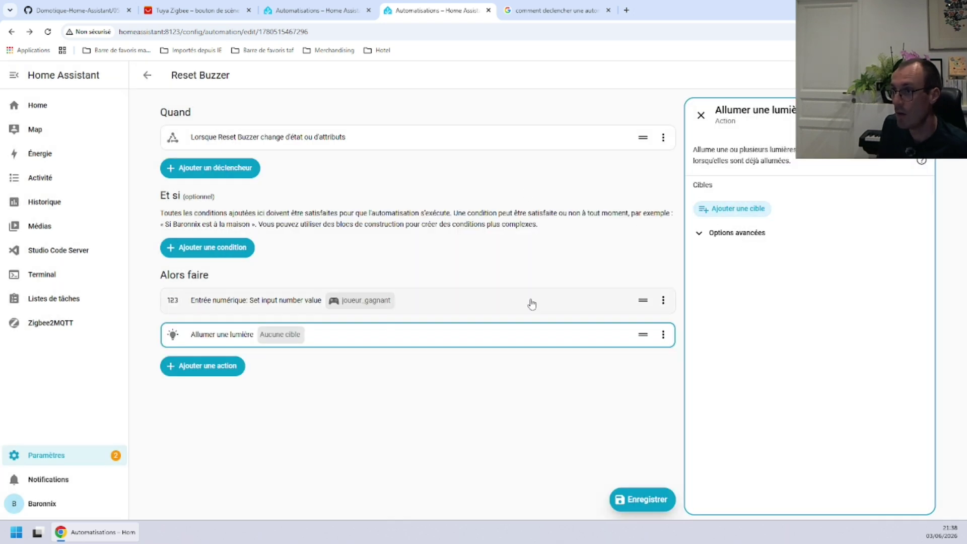
pyautogui.click(397, 339)
pyautogui.click(576, 325)
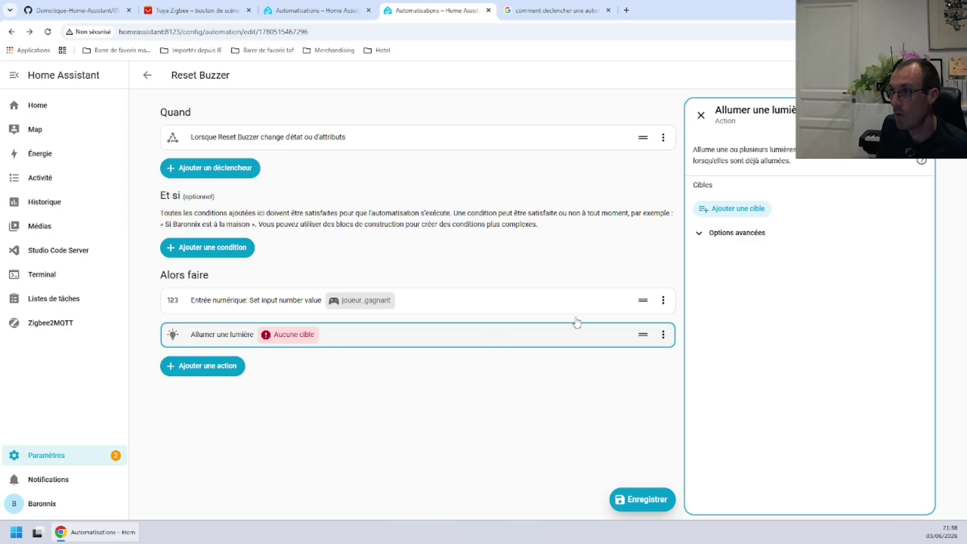
pyautogui.click(738, 216)
pyautogui.click(737, 305)
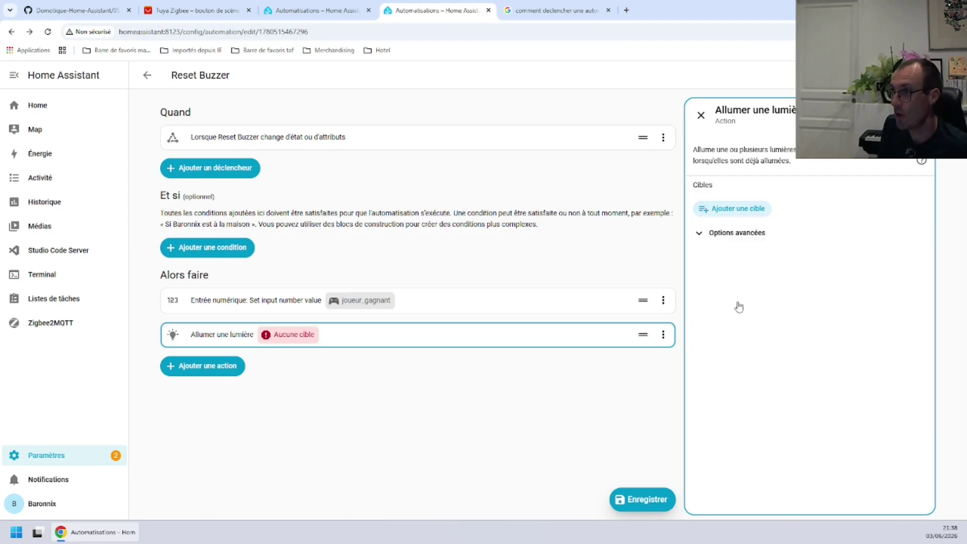
# Enable the colour temperature for the lampe_buzzer action and set its brightness to 100%.
pyautogui.click(698, 432)
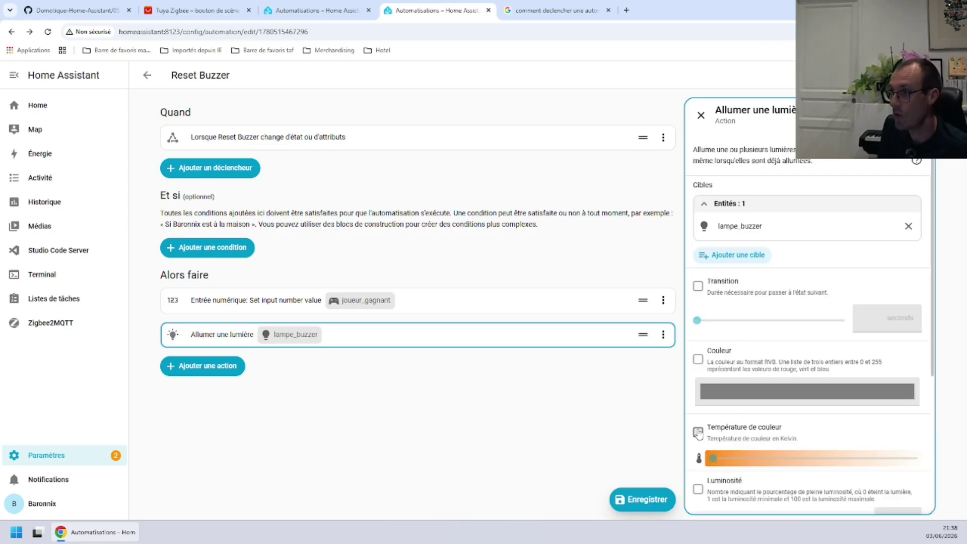
pyautogui.click(698, 489)
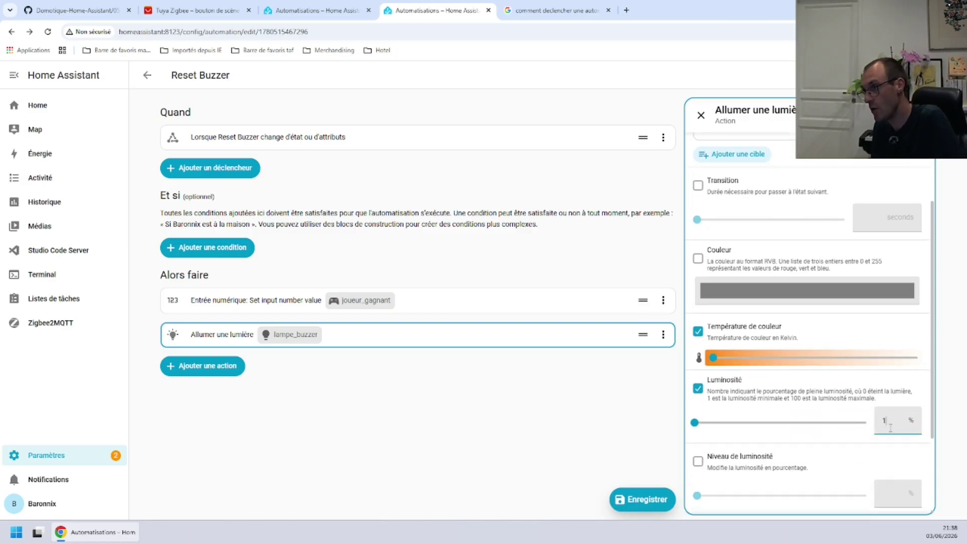
pyautogui.write('00')
pyautogui.scroll(1, 898, 194)
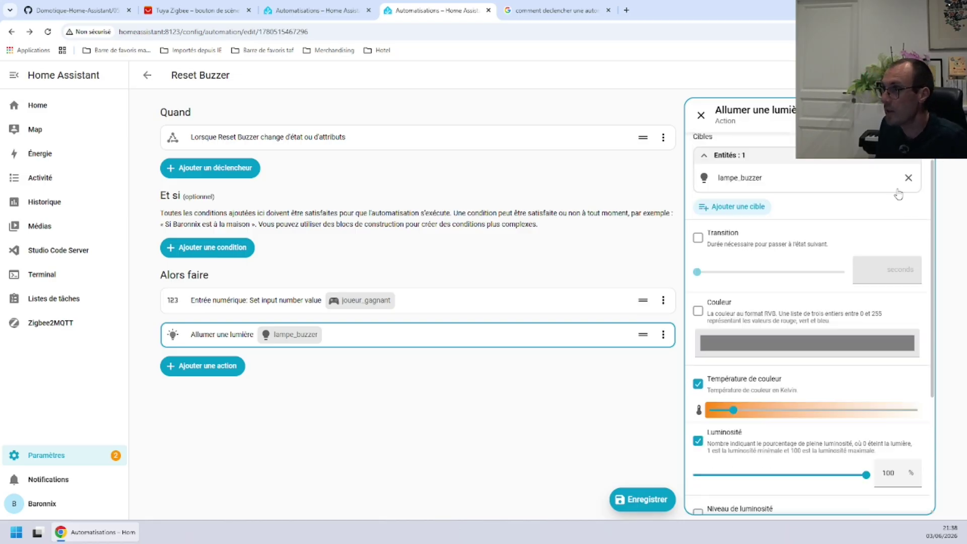
pyautogui.scroll(1, 898, 194)
# In the lampe_buzzer action's YAML, set color_temp_kelvin to 2700 and save the automation.
pyautogui.click(923, 115)
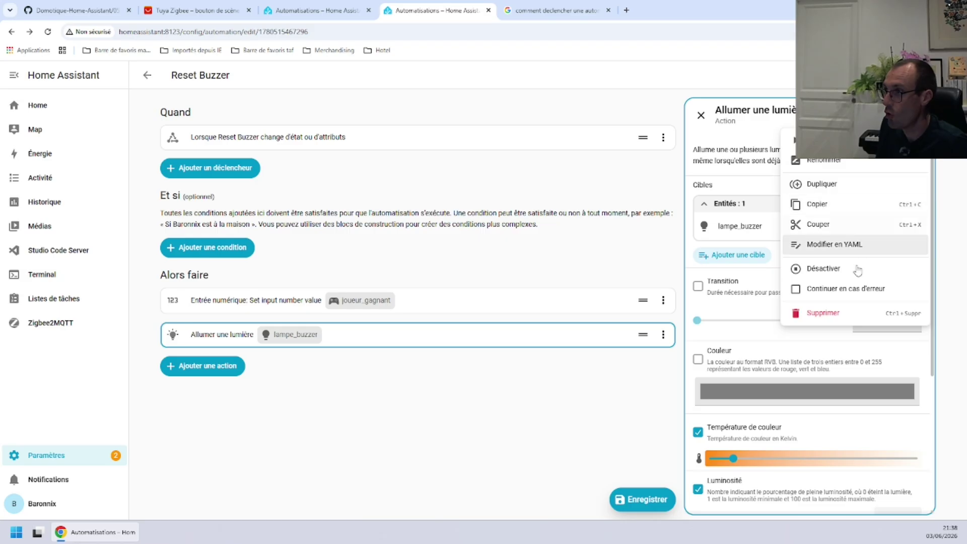
pyautogui.click(826, 244)
pyautogui.click(803, 230)
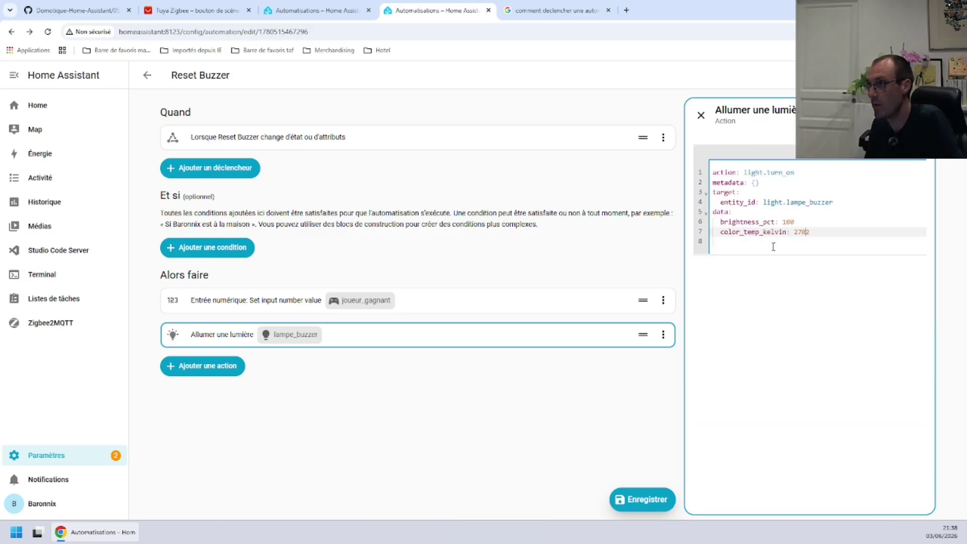
pyautogui.click(625, 496)
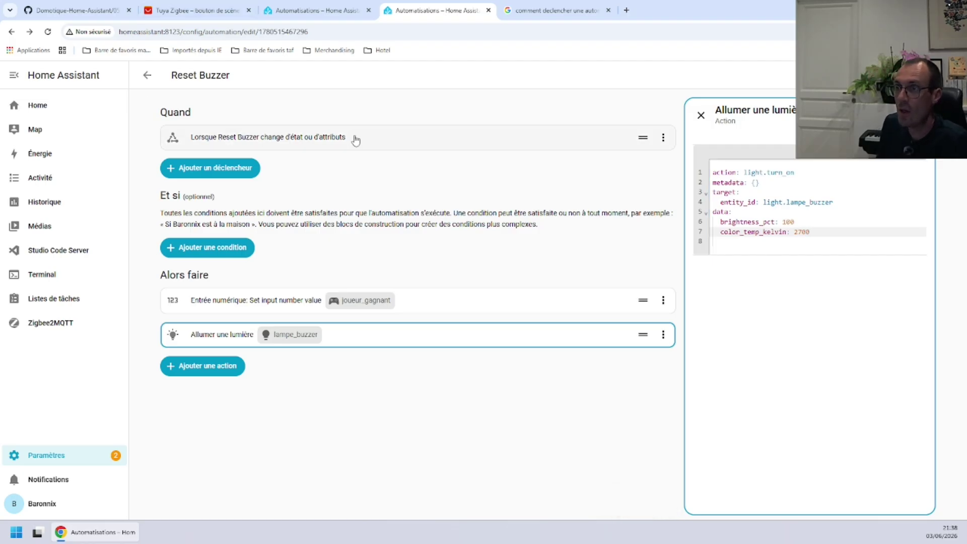
# Add the Reset Buzzer entity to the entities card on the buzzer dashboard view and save the card.
pyautogui.click(55, 105)
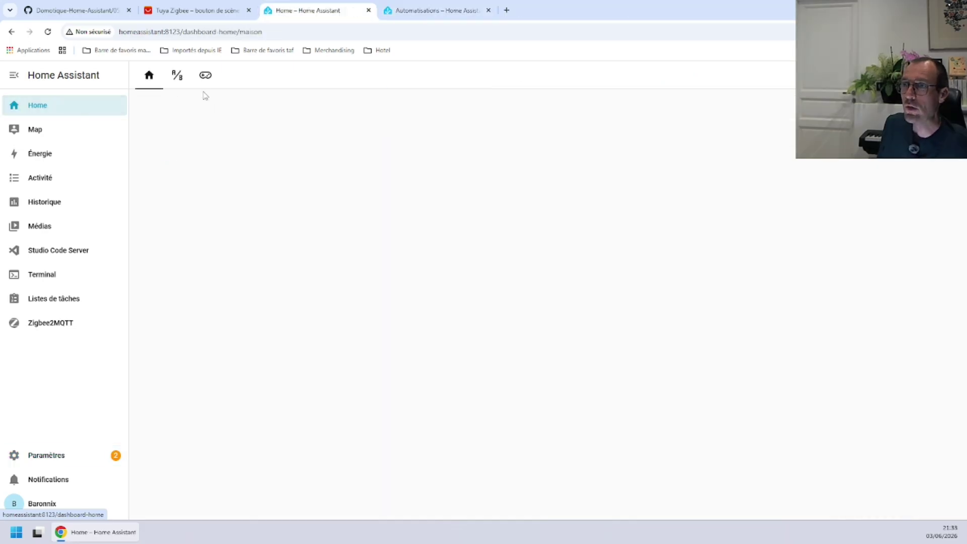
pyautogui.click(205, 75)
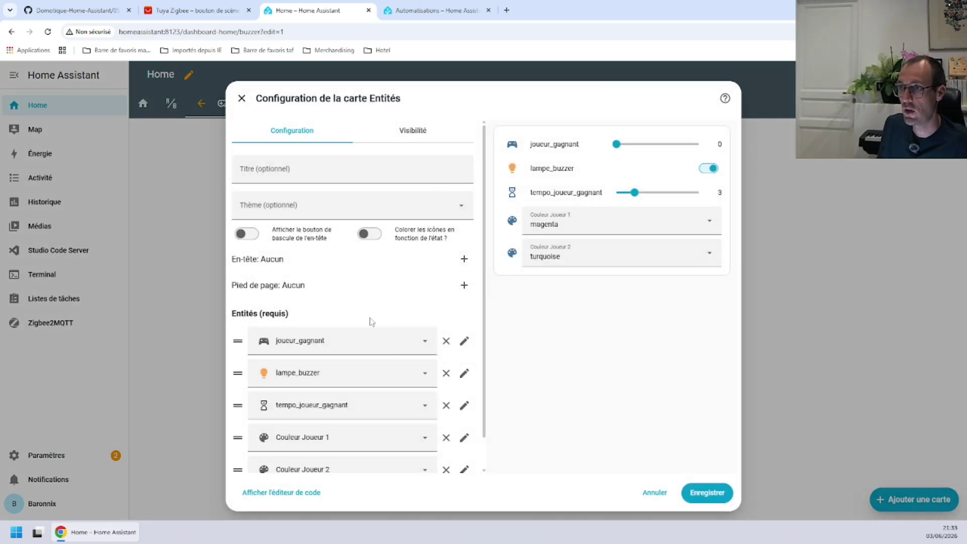
pyautogui.scroll(-1, 292, 480)
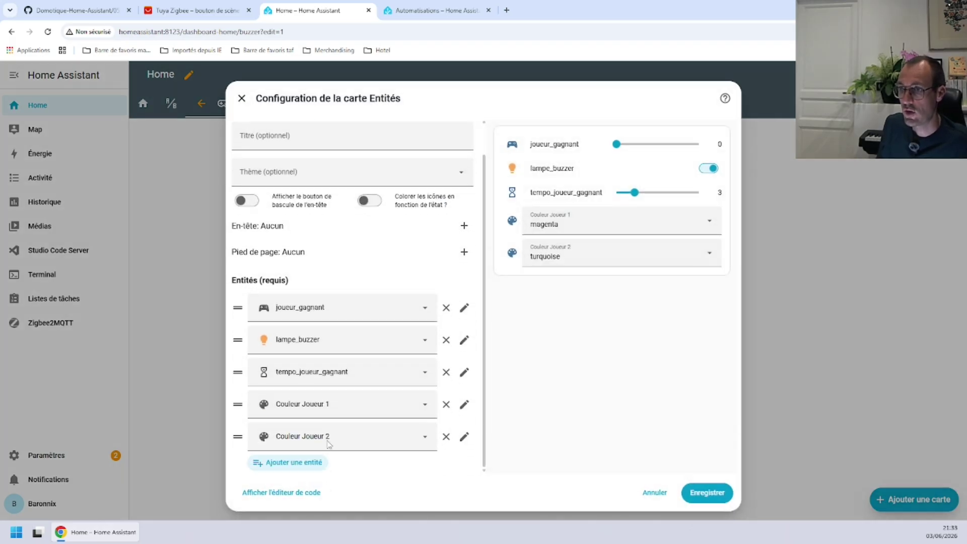
pyautogui.click(299, 463)
pyautogui.write('reset')
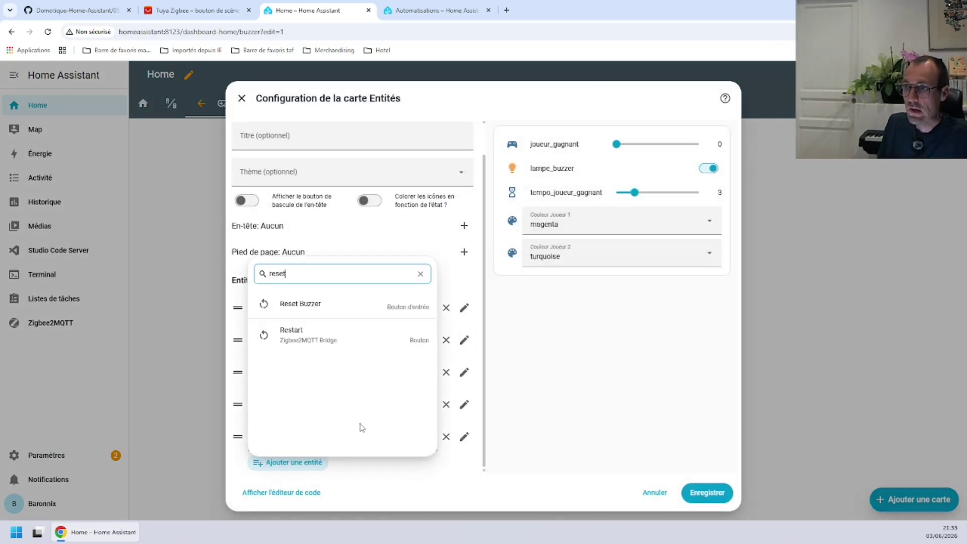
pyautogui.click(304, 305)
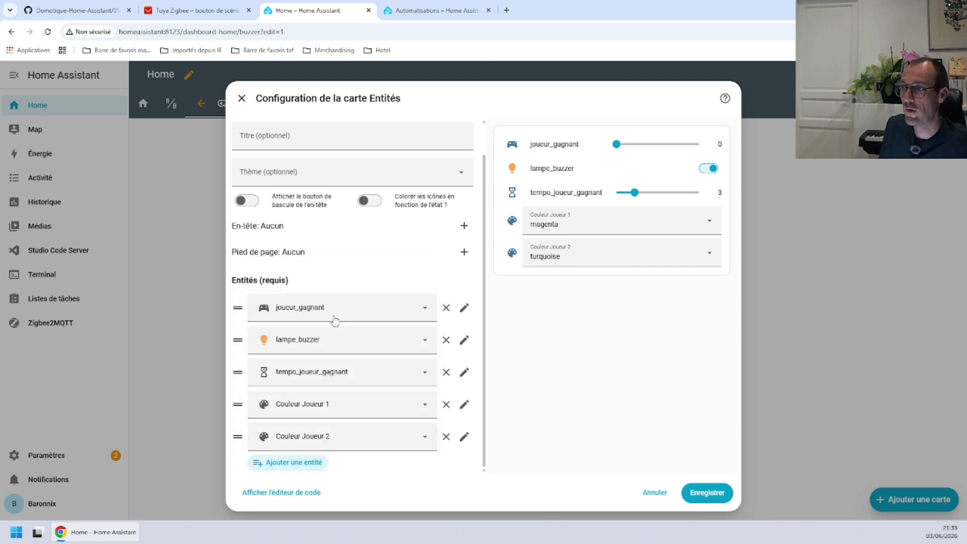
pyautogui.click(707, 493)
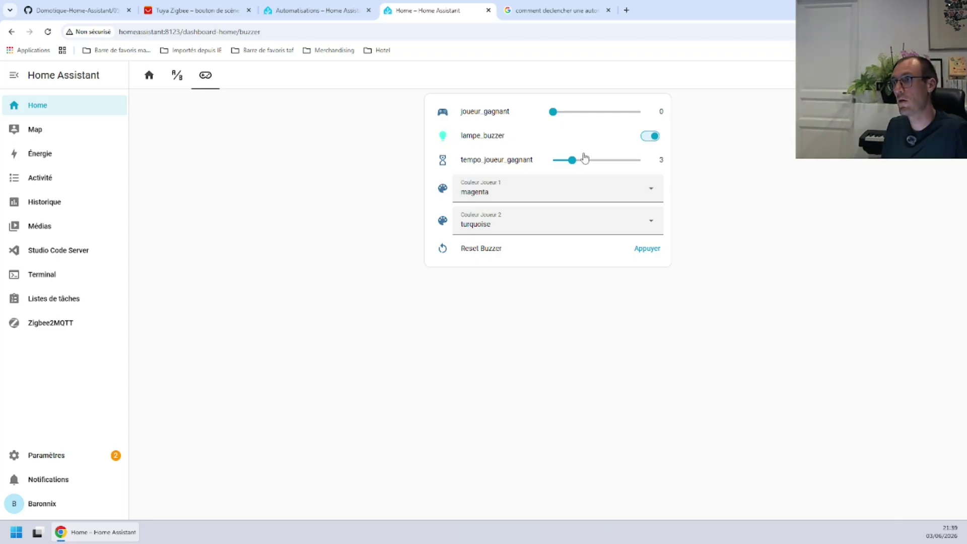
# Set tempo_joueur_gagnant to 10 on the buzzer dashboard and trigger Reset Buzzer to test the manual reset.
pyautogui.moveTo(579, 160); pyautogui.dragTo(665, 159)
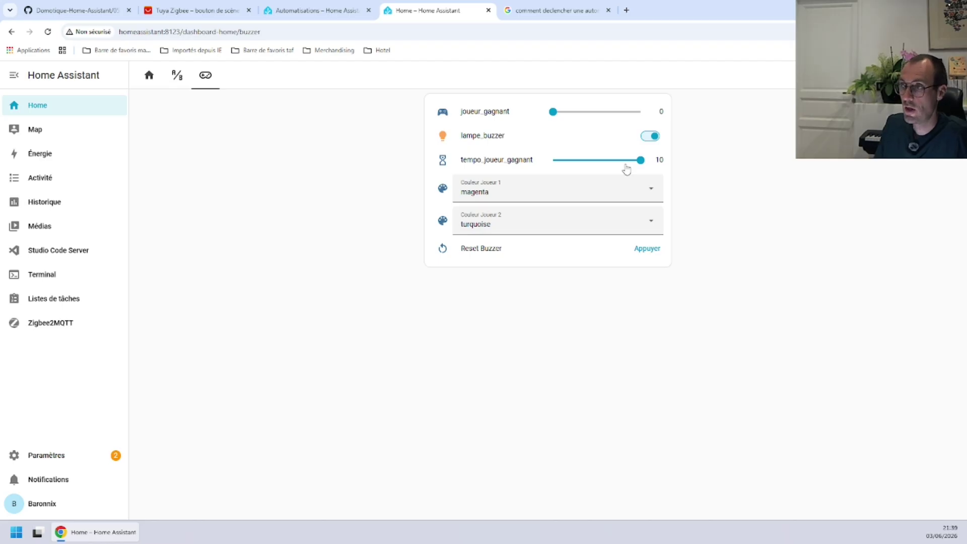
pyautogui.click(653, 252)
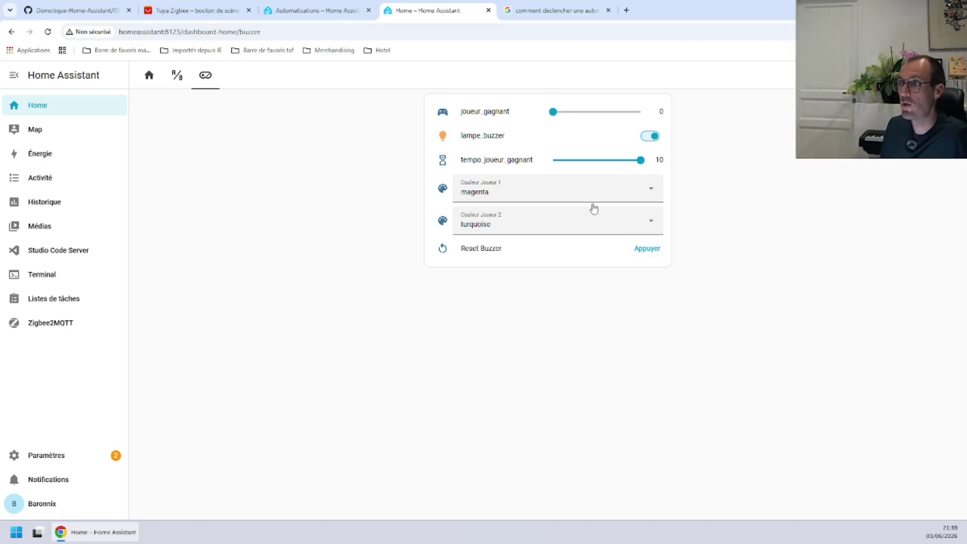
pyautogui.click(646, 252)
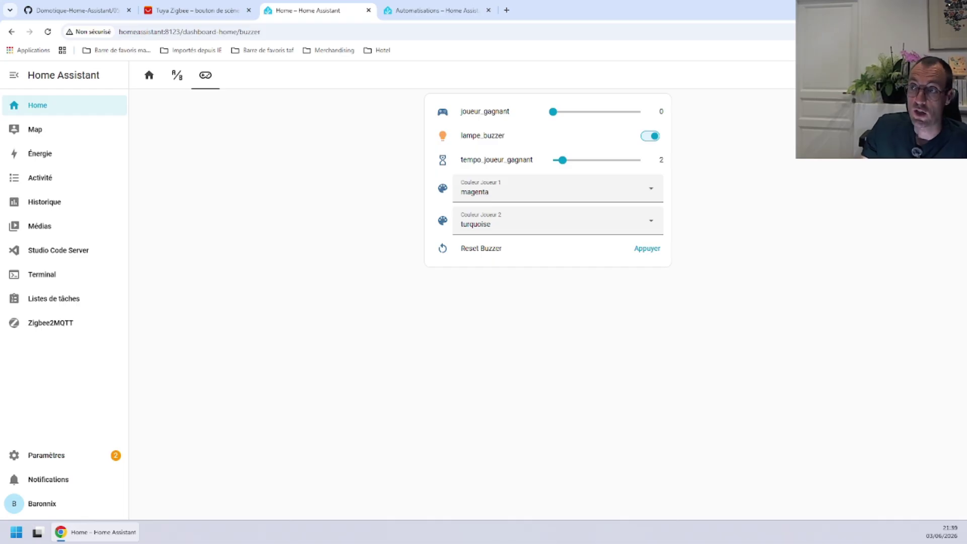
# Set tempo_joueur_gagnant to 3 on the buzzer dashboard and dismiss its details dialog.
pyautogui.moveTo(563, 160)
pyautogui.mouseDown()
pyautogui.moveTo(643, 162)
pyautogui.moveTo(575, 168)
pyautogui.mouseUp()
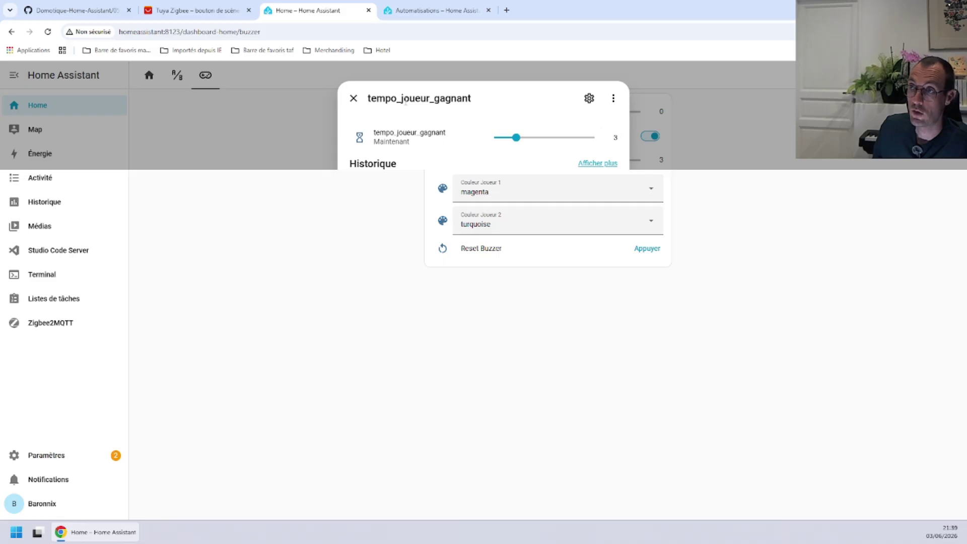
pyautogui.click(354, 98)
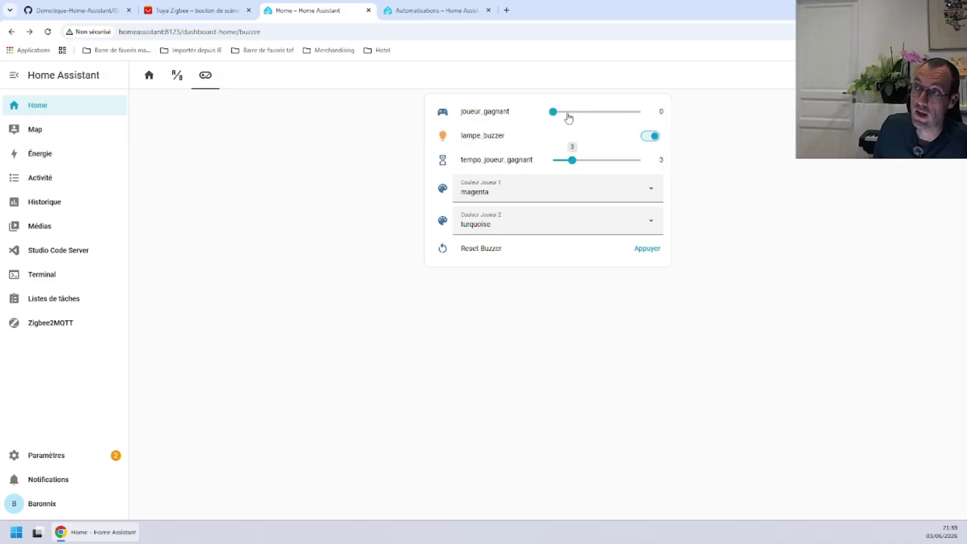